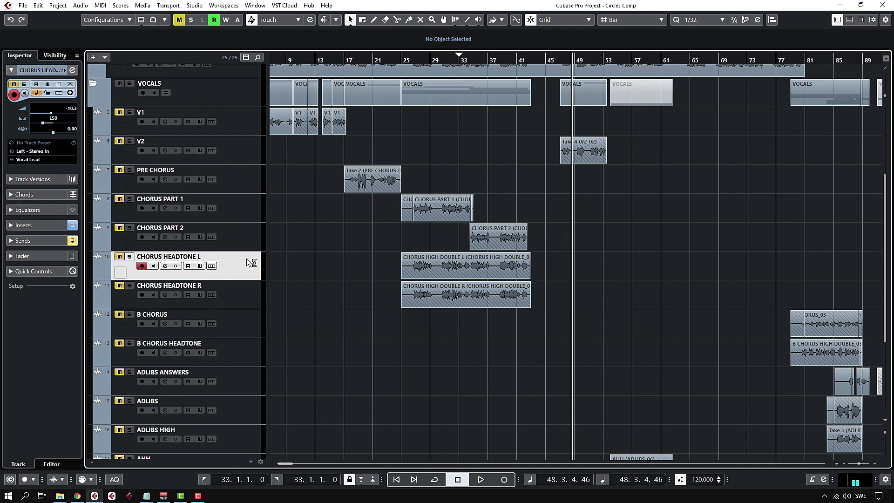
# Step: Select the B CHORUS track and look over how the vocal parts are spread across the project's separate tracks
pyautogui.click(245, 315)
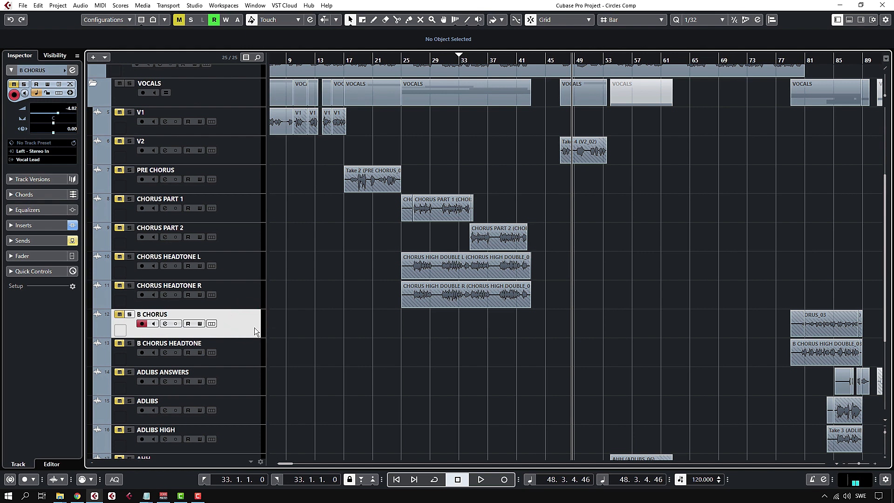
pyautogui.click(231, 376)
pyautogui.click(234, 398)
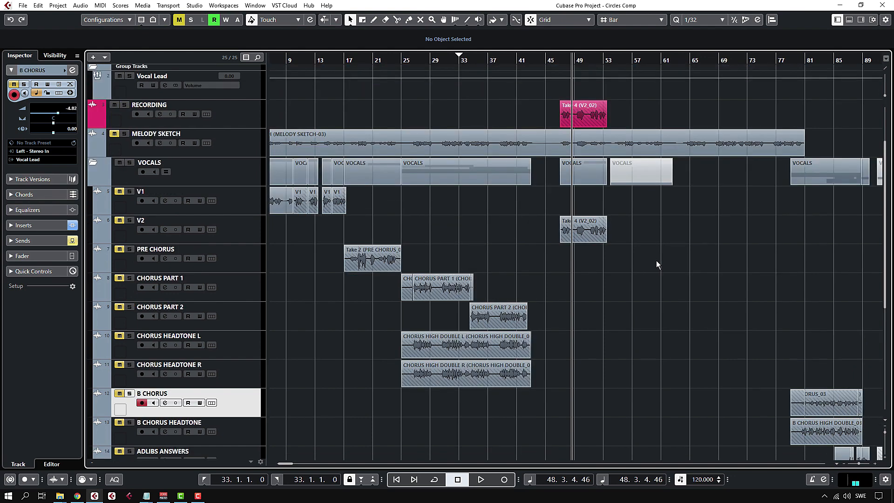
pyautogui.scroll(-1, 655, 261)
pyautogui.scroll(1, 656, 261)
pyautogui.scroll(1, 666, 259)
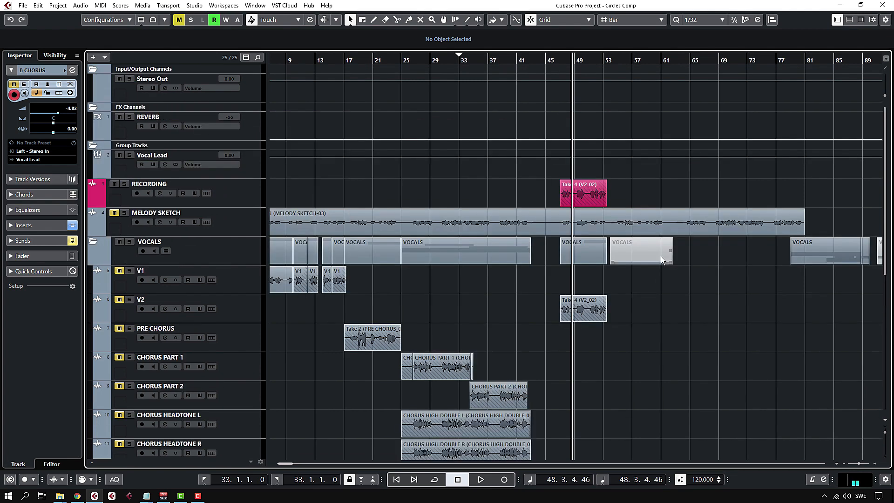
# Step: Enlarge the track heights and select the take starting at bar 47 on the RECORDING track
pyautogui.scroll(6, 566, 196)
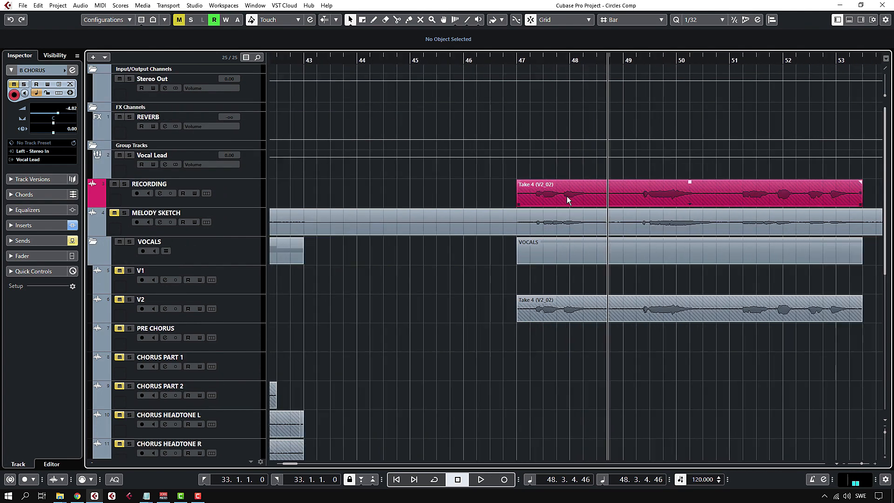
pyautogui.scroll(-1, 634, 194)
pyautogui.scroll(1, 640, 188)
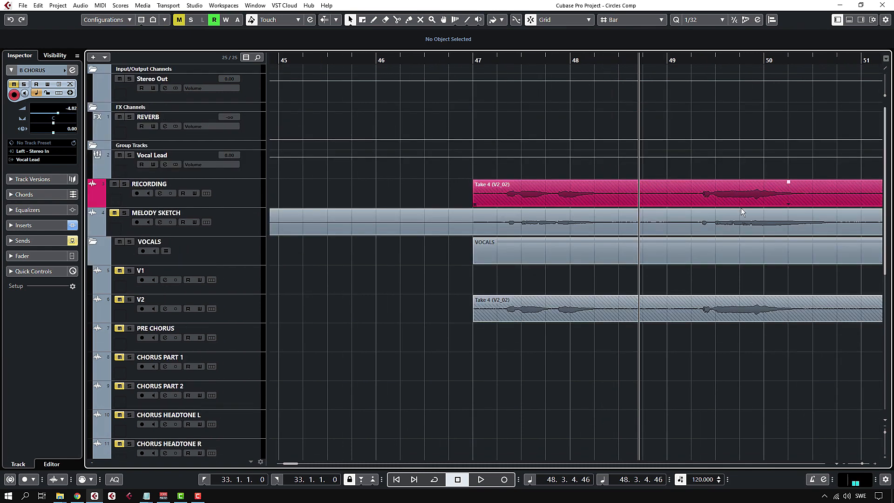
pyautogui.moveTo(886, 433); pyautogui.dragTo(886, 437)
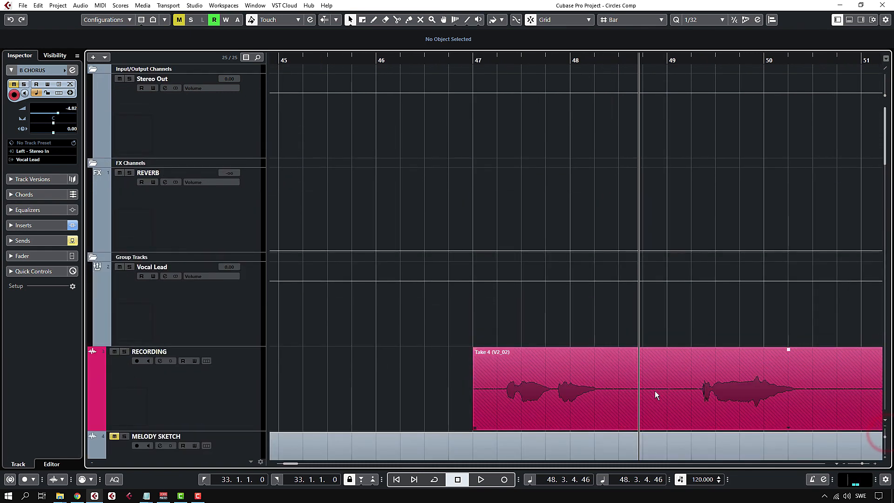
pyautogui.click(620, 392)
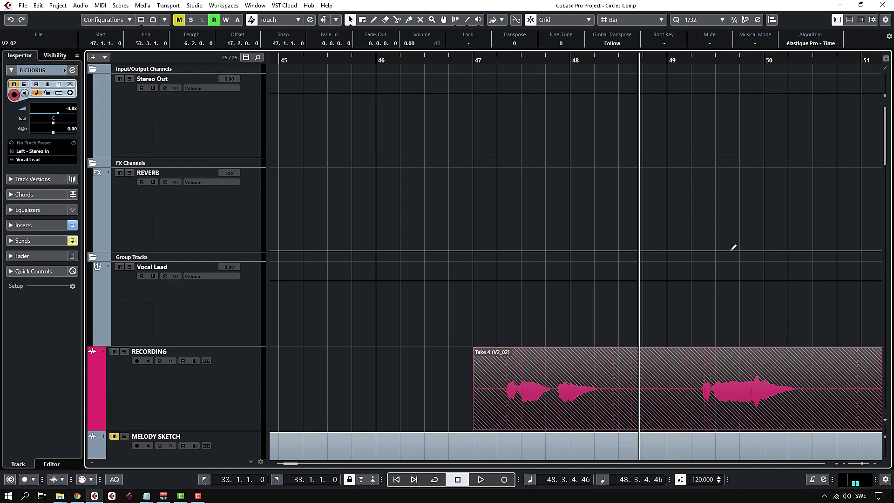
# Step: Spread out the stacked takes on the RECORDING track, moving Take 4 to bar 40 and Take 2 to bar 55
pyautogui.scroll(-8, 736, 230)
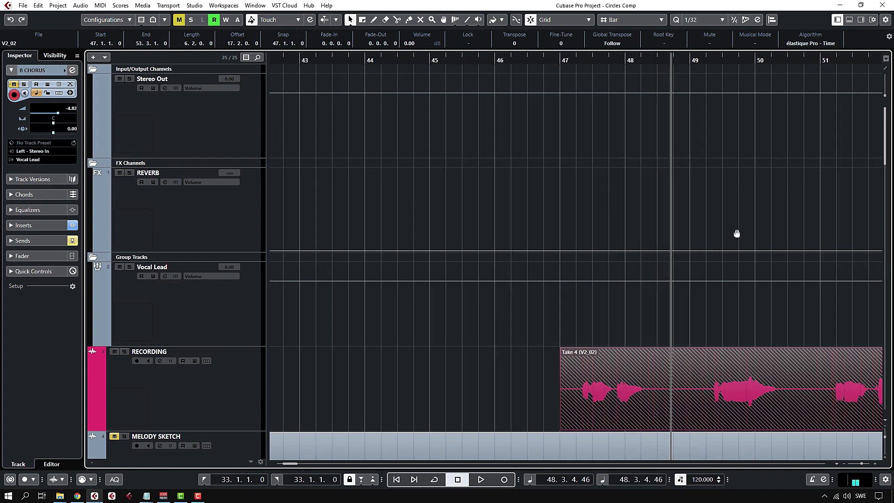
pyautogui.hscroll(1, 731, 305)
pyautogui.click(688, 309)
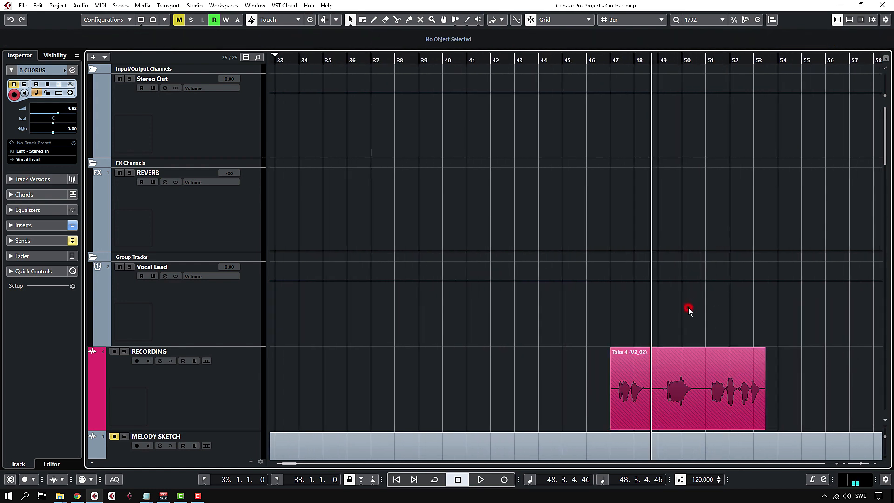
pyautogui.moveTo(688, 373); pyautogui.dragTo(516, 377)
pyautogui.moveTo(645, 384); pyautogui.dragTo(837, 384)
pyautogui.click(701, 389)
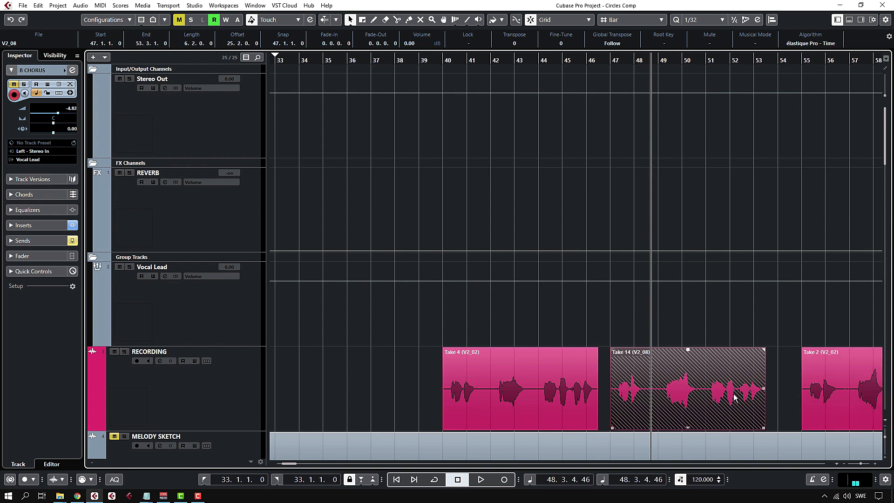
# Step: Stack Take 4 and Take 2 over Take 14 at bar 47, with Take 2 on top, and deselect them
pyautogui.click(553, 391)
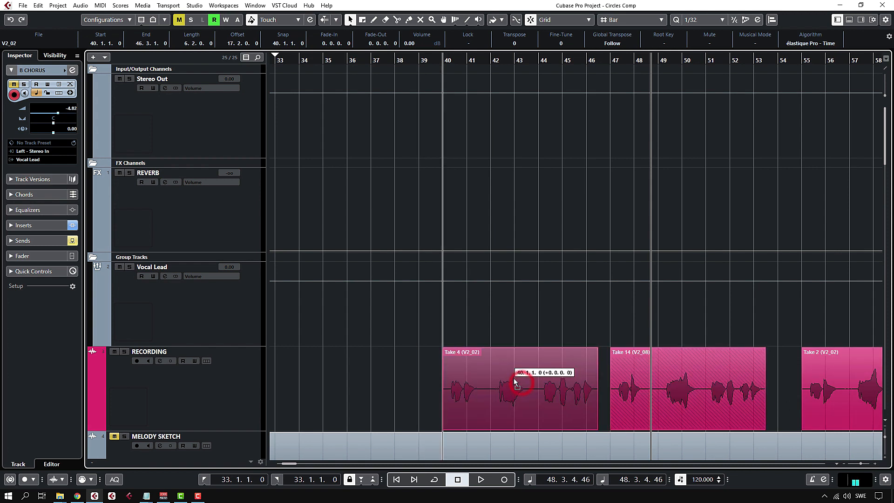
pyautogui.click(797, 378)
pyautogui.click(840, 379)
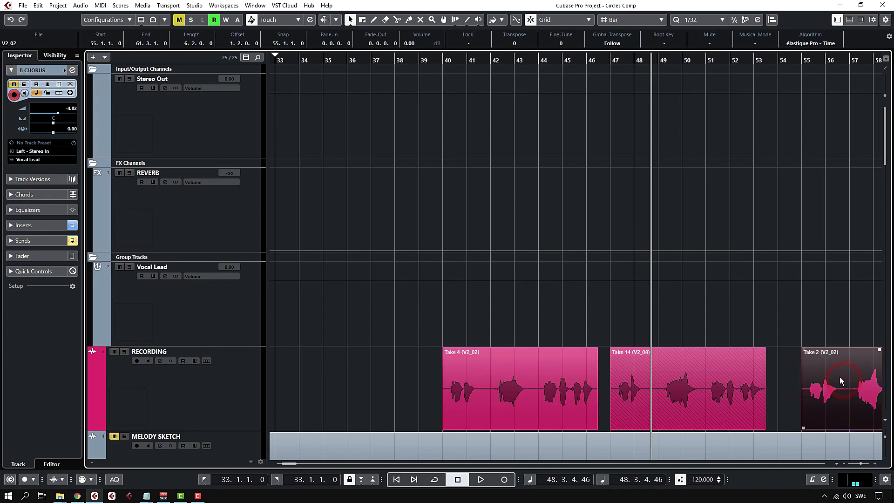
pyautogui.moveTo(543, 373); pyautogui.dragTo(721, 375)
pyautogui.moveTo(812, 376); pyautogui.dragTo(678, 384)
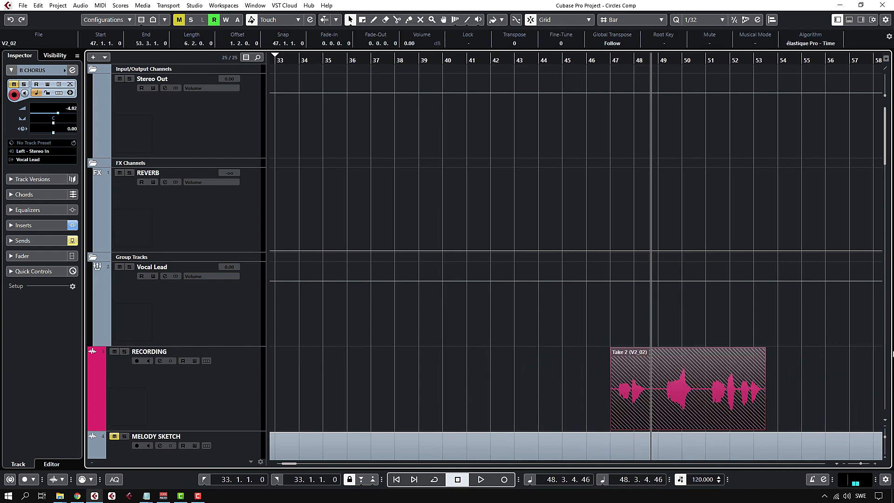
pyautogui.click(724, 179)
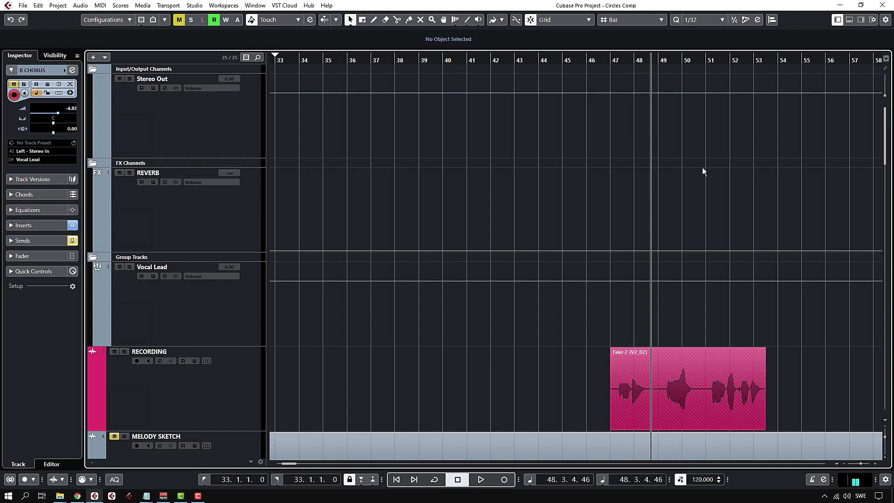
# Step: Select the RECORDING track and examine its insert chain in the MixConsole
pyautogui.scroll(-3, 548, 194)
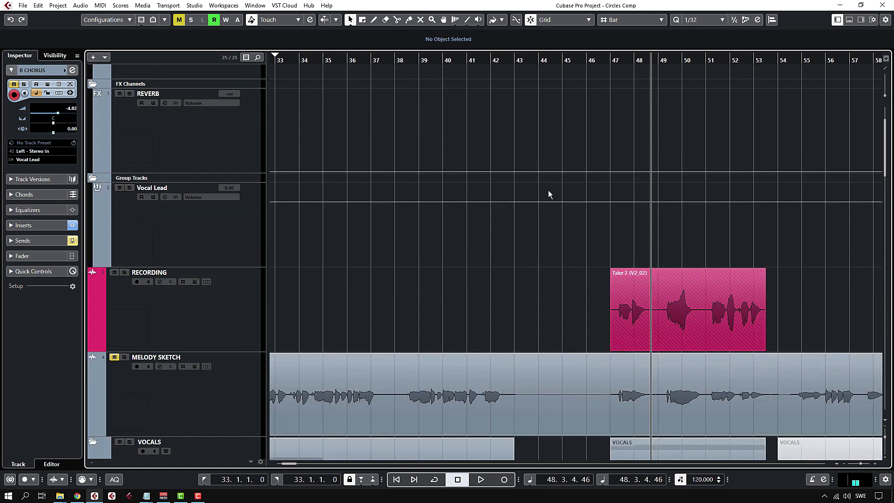
pyautogui.click(137, 319)
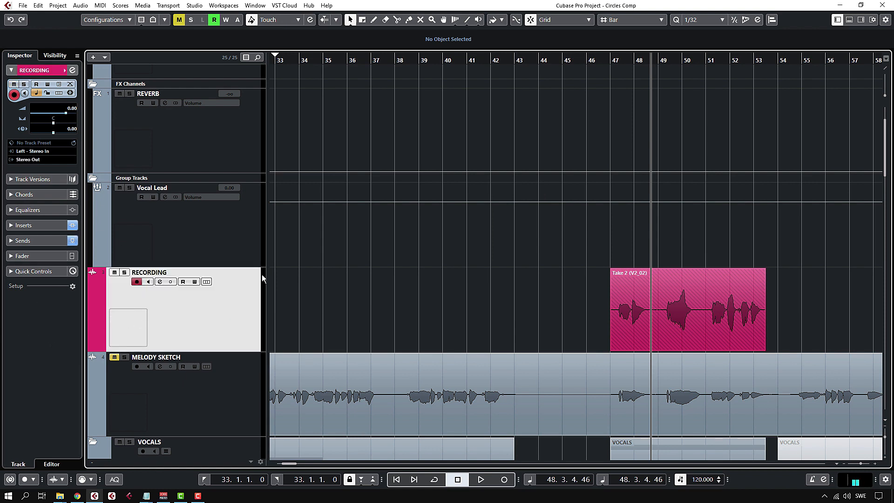
pyautogui.press('F3')
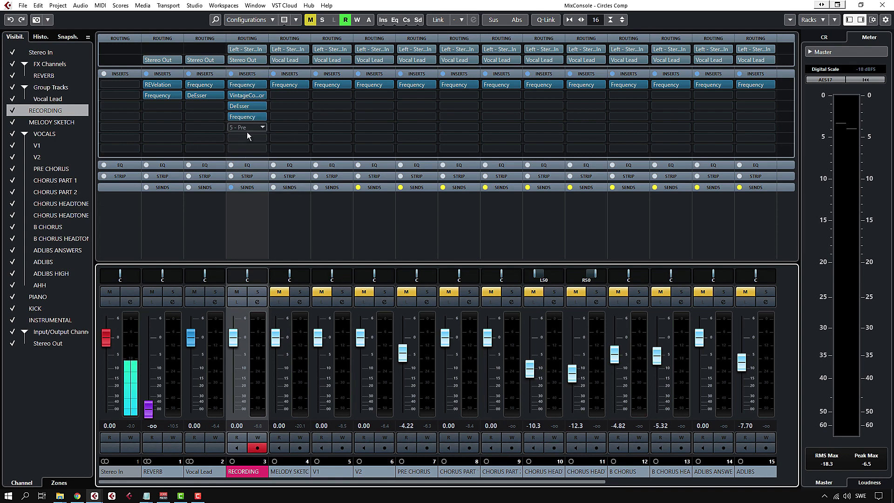
pyautogui.moveTo(249, 96)
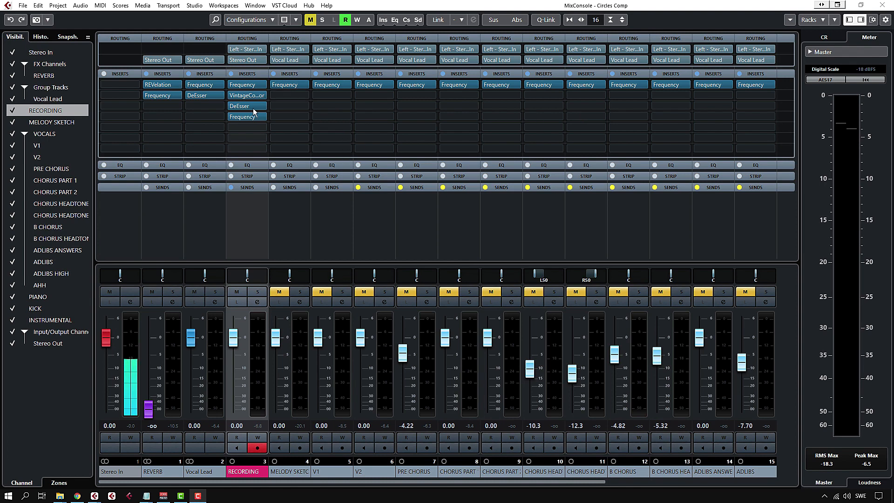
pyautogui.press('F3')
pyautogui.click(231, 236)
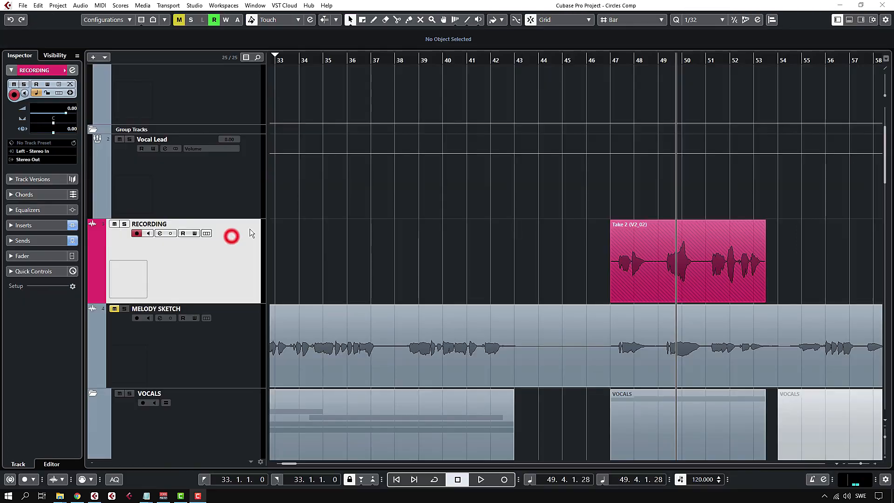
pyautogui.click(260, 249)
pyautogui.click(223, 187)
pyautogui.click(232, 241)
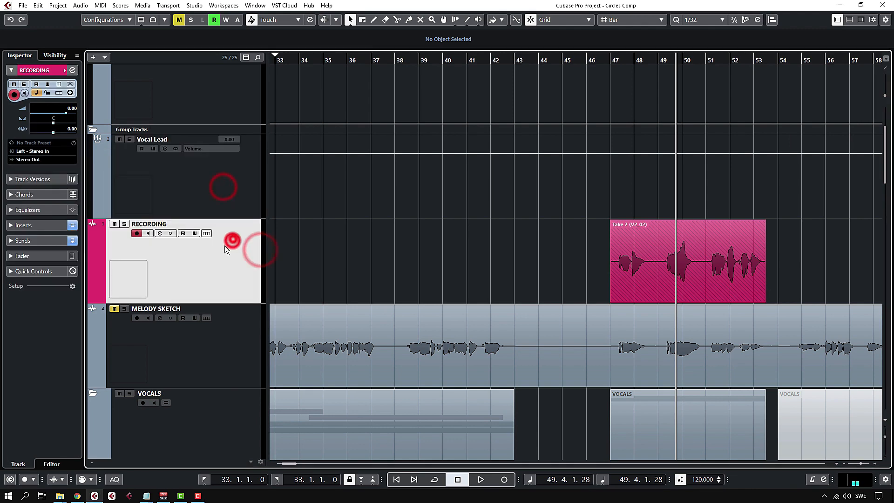
# Step: Inspect the settings of the Frequency equalizer in the RECORDING channel's first insert slot, and close it
pyautogui.press('F3')
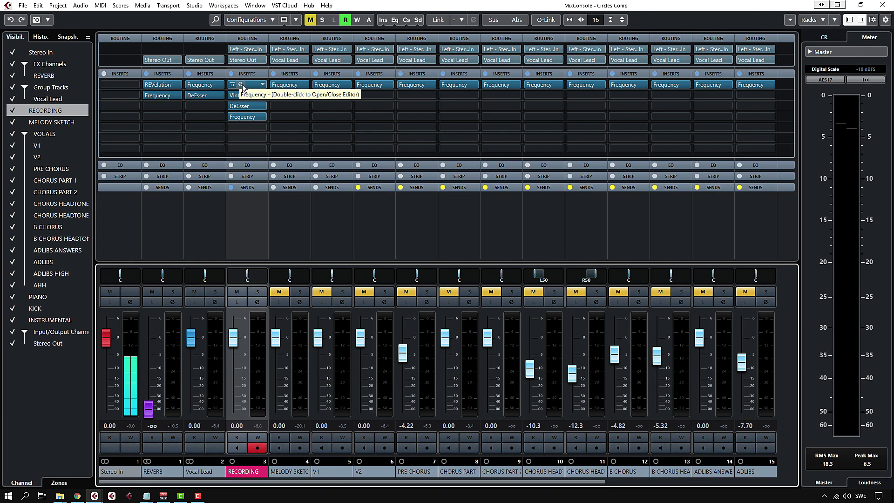
pyautogui.doubleClick(241, 85)
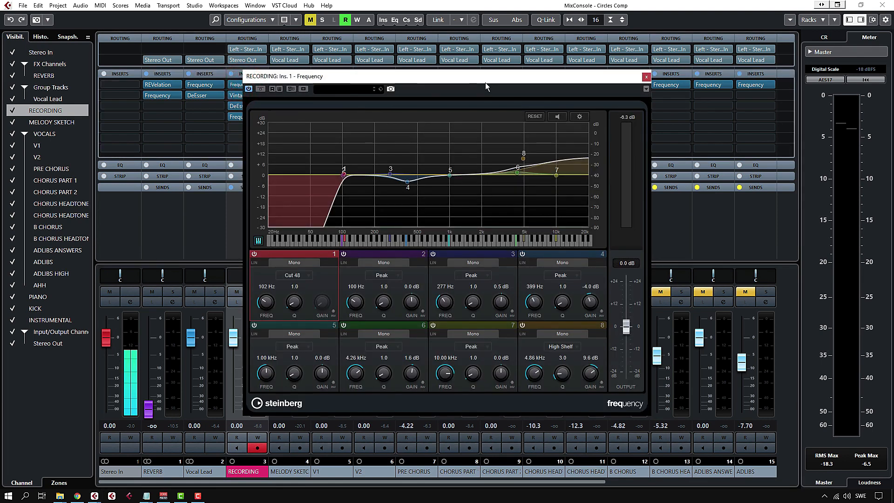
pyautogui.click(645, 78)
# Step: Open the RECORDING channel's VintageCompressor, play the vocal from about bar 49 to check gain reduction, and close the plug-in
pyautogui.click(241, 95)
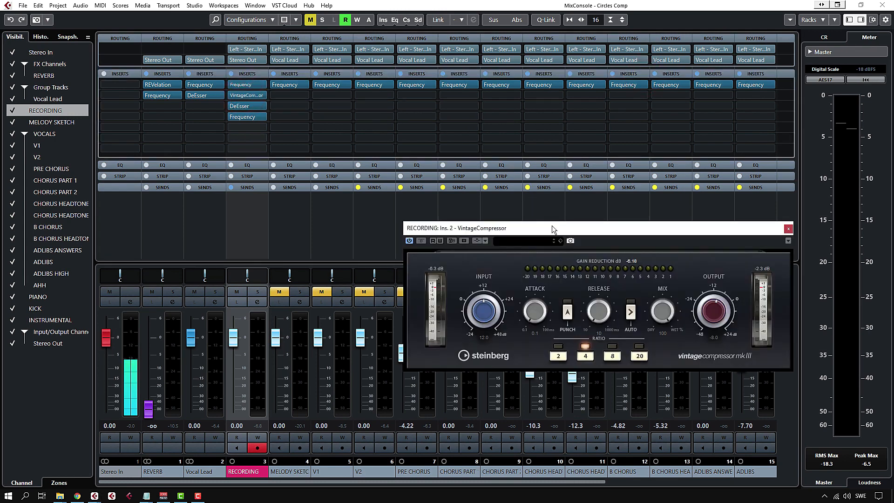
pyautogui.moveTo(552, 229); pyautogui.dragTo(402, 136)
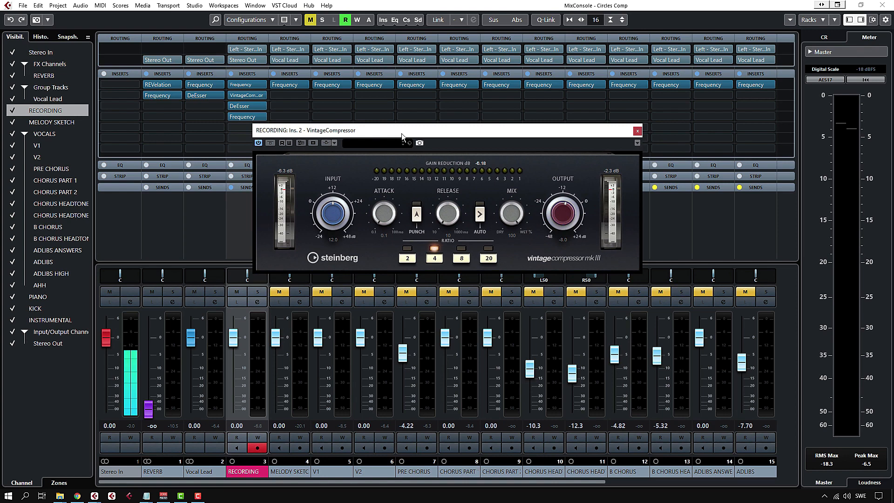
pyautogui.click(882, 6)
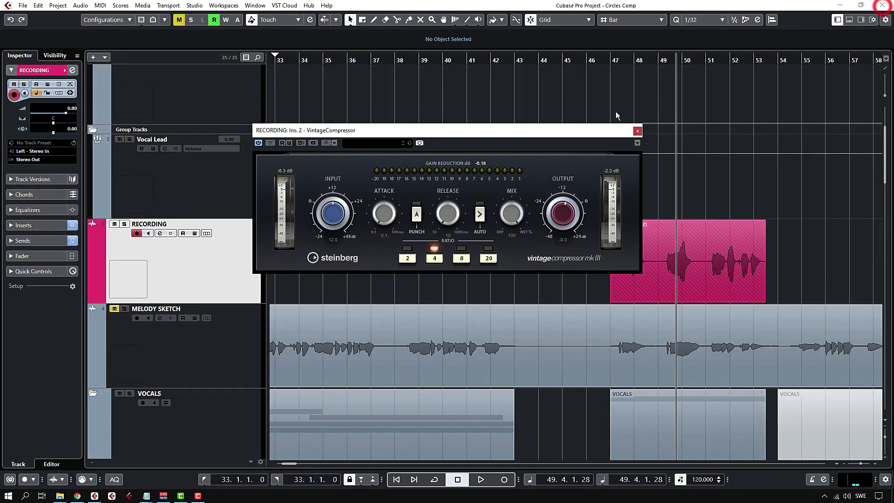
pyautogui.click(661, 60)
pyautogui.press('space')
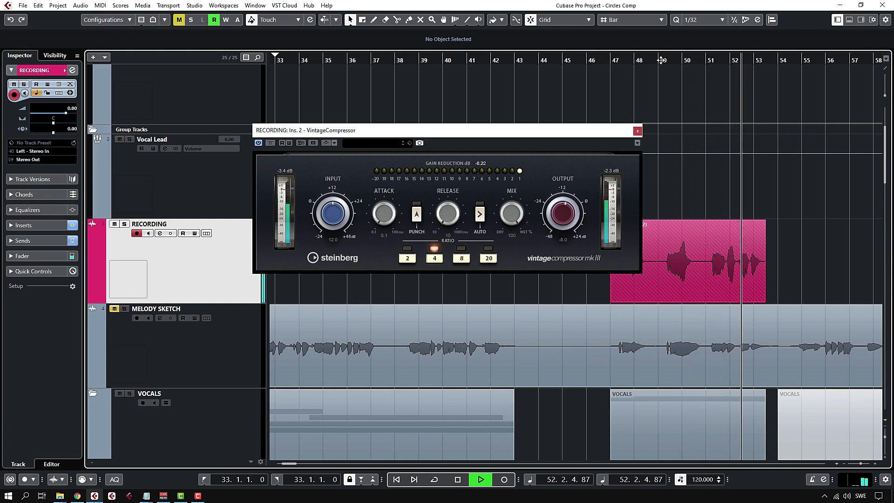
pyautogui.press('space')
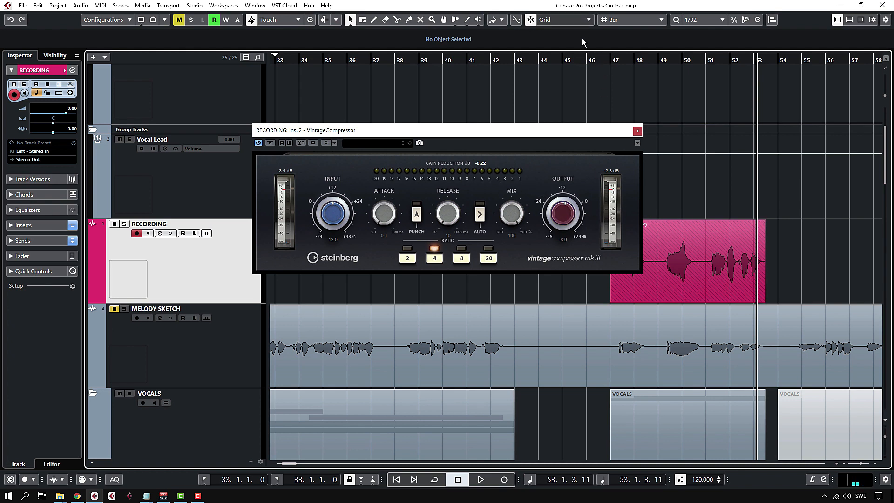
pyautogui.click(638, 131)
# Step: Inspect the DeEsser settings in the RECORDING channel's third insert slot, and close the plug-in
pyautogui.press('F3')
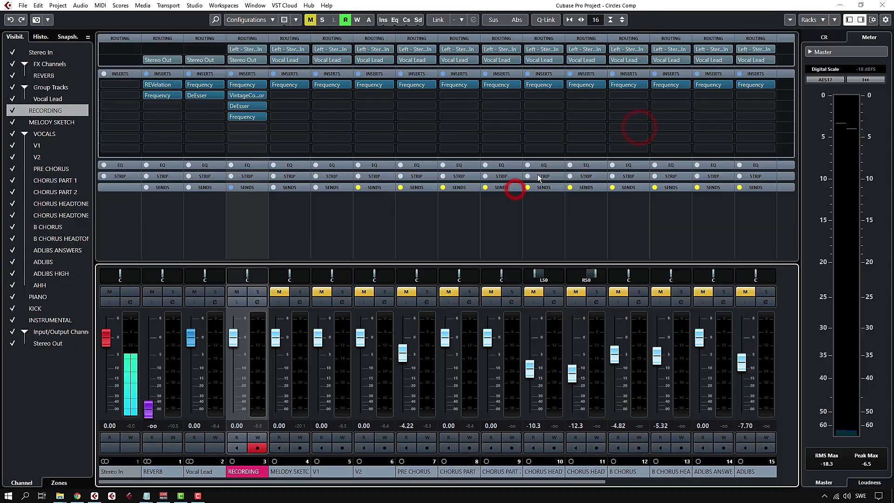
pyautogui.click(237, 105)
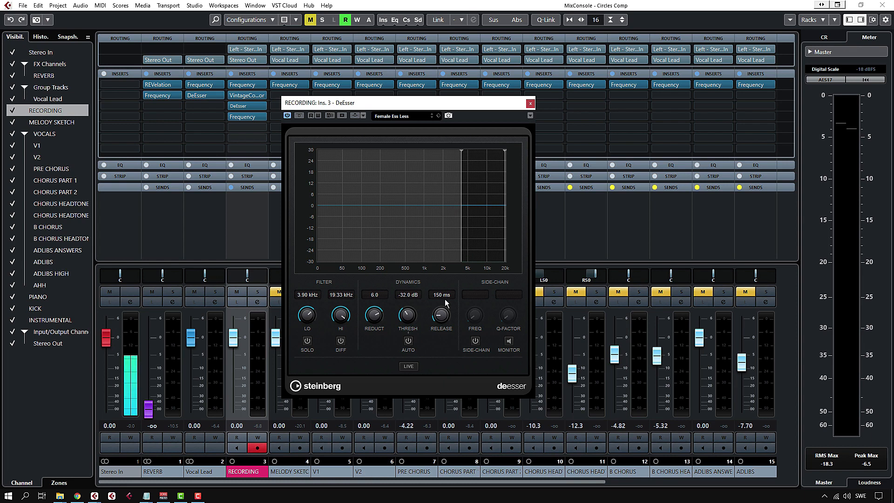
pyautogui.click(530, 103)
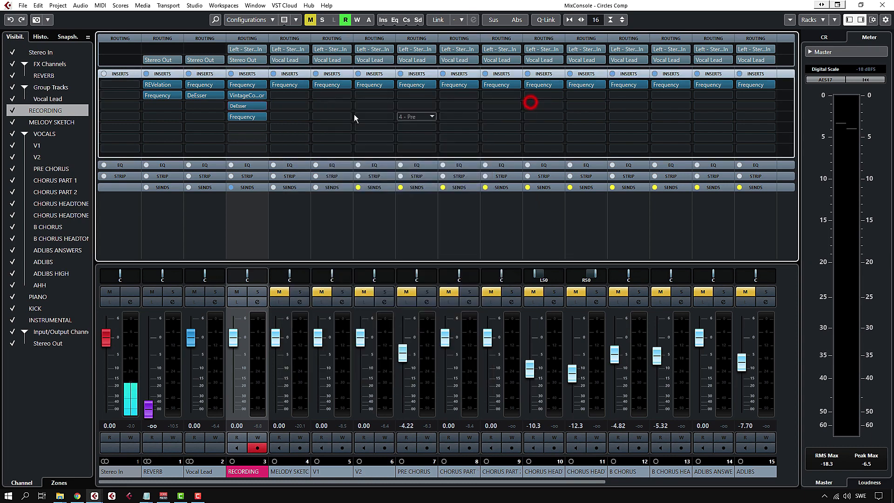
# Step: Inspect the low-cut band of the Frequency equalizer in RECORDING's fourth insert slot, and return to the project window
pyautogui.click(240, 118)
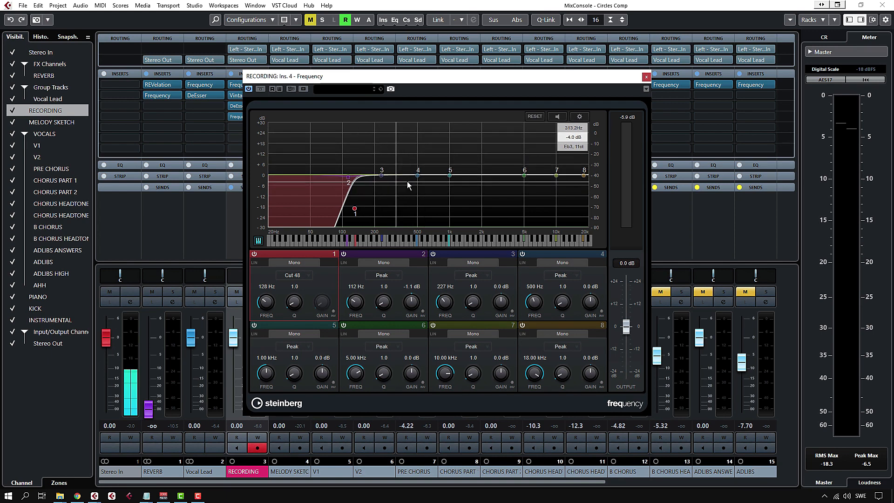
pyautogui.click(355, 209)
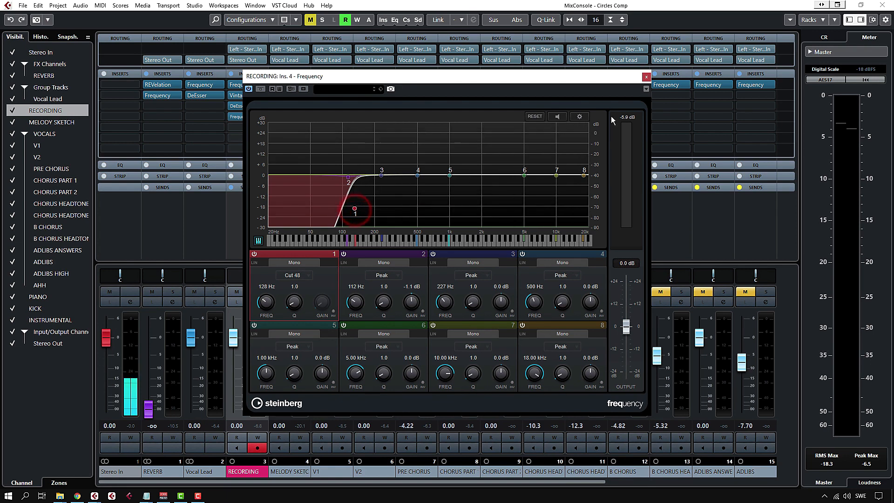
pyautogui.click(646, 76)
pyautogui.press('F3')
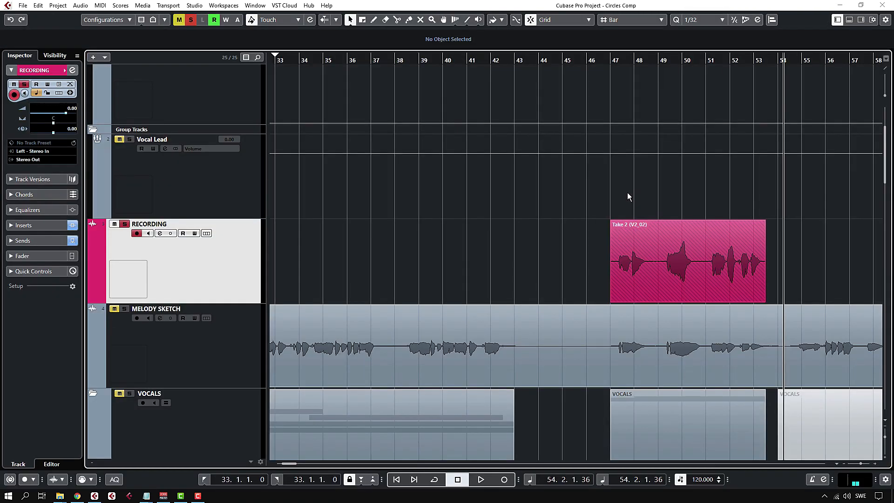
pyautogui.scroll(1, 627, 192)
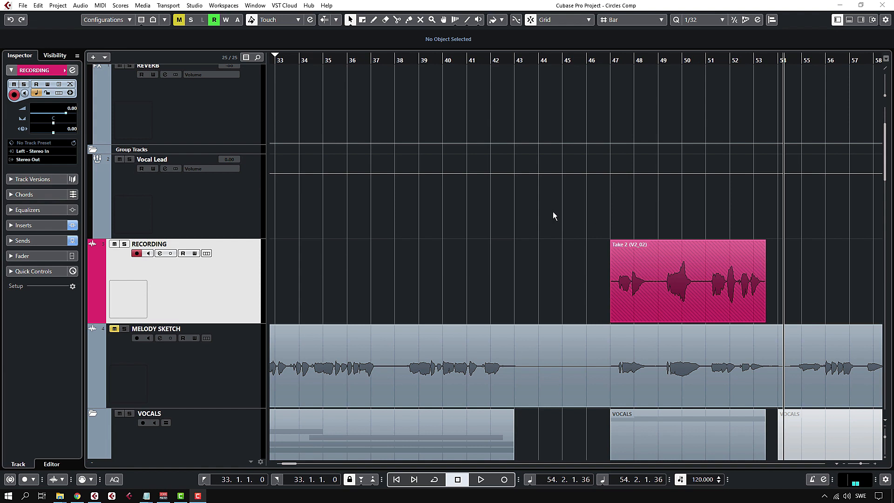
pyautogui.scroll(5, 293, 231)
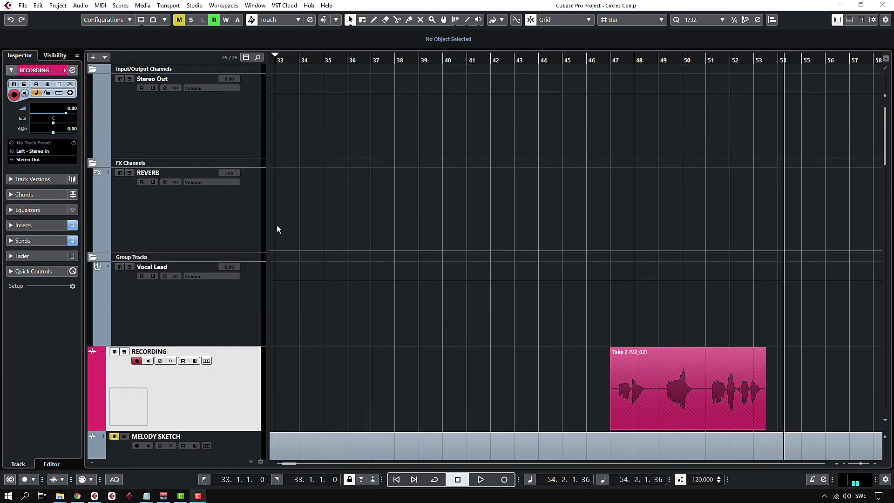
# Step: Examine the track types that can be added from the REVERB FX track, and close the list without choosing one
pyautogui.click(187, 214)
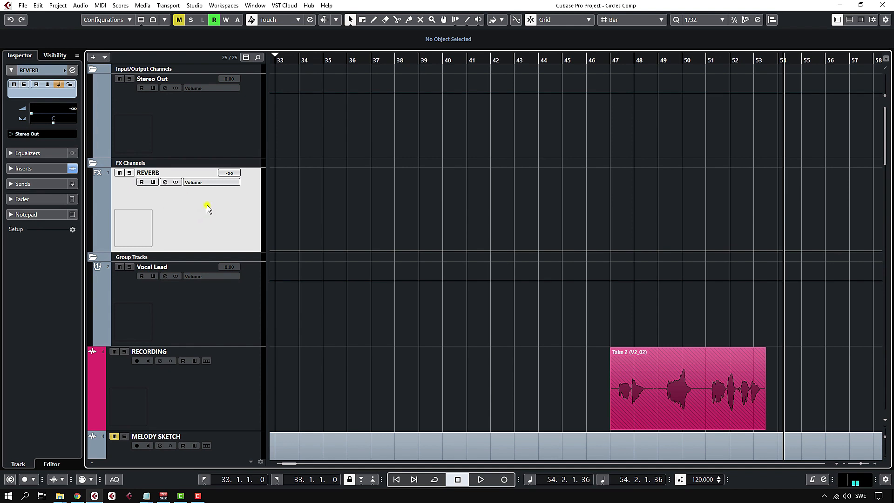
pyautogui.rightClick(207, 205)
pyautogui.moveTo(295, 210)
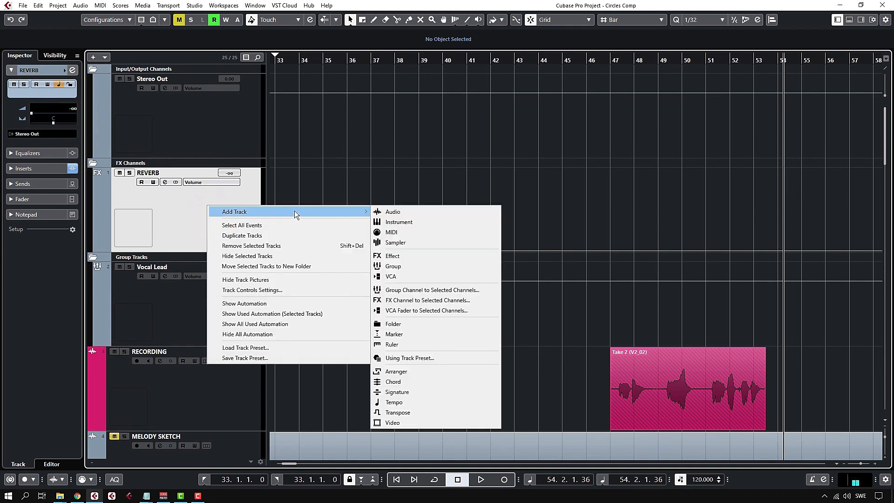
pyautogui.click(456, 165)
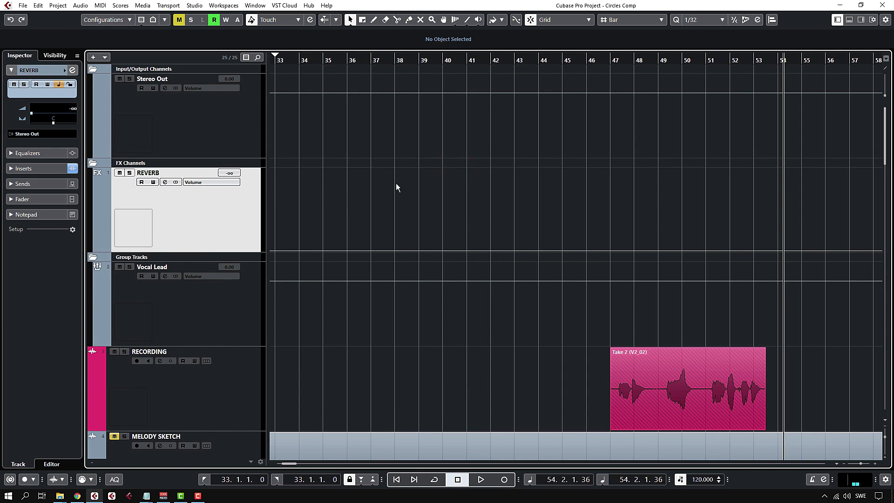
# Step: Inspect the REVERB channel's REVelation plate reverb and its Frequency equalizer insert in the mixer
pyautogui.press('F3')
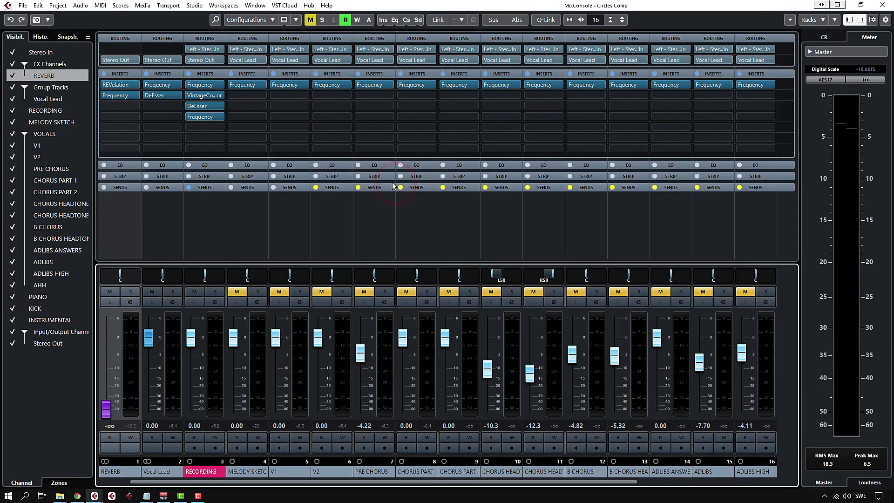
pyautogui.doubleClick(116, 86)
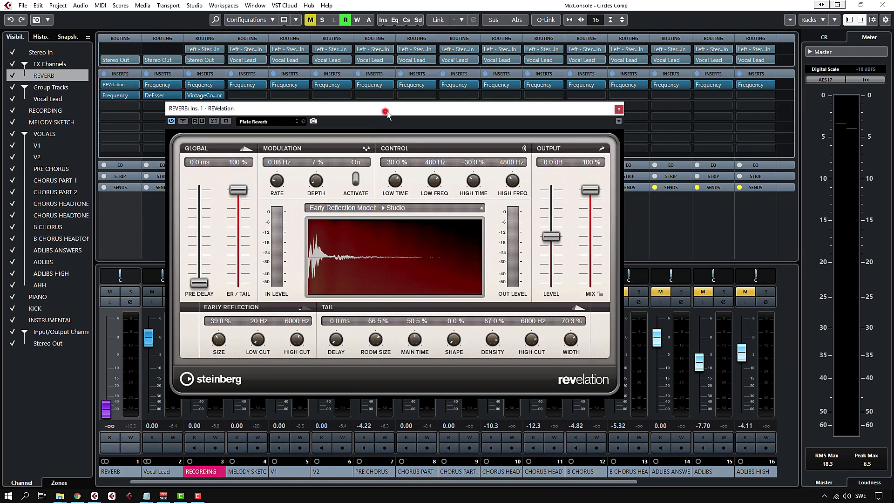
pyautogui.moveTo(387, 112); pyautogui.dragTo(398, 124)
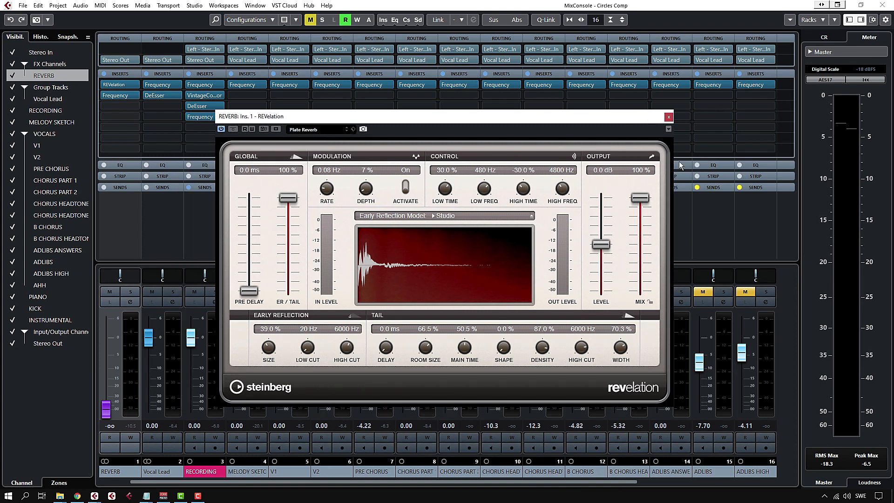
pyautogui.click(668, 117)
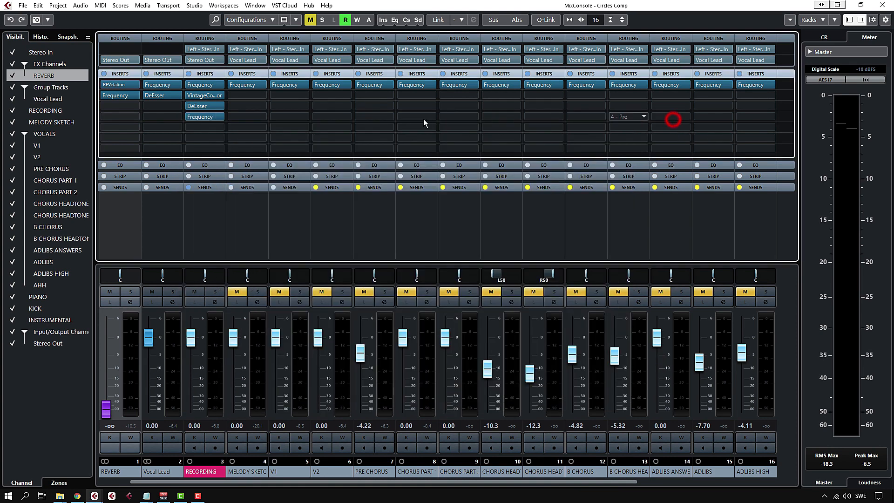
pyautogui.click(113, 96)
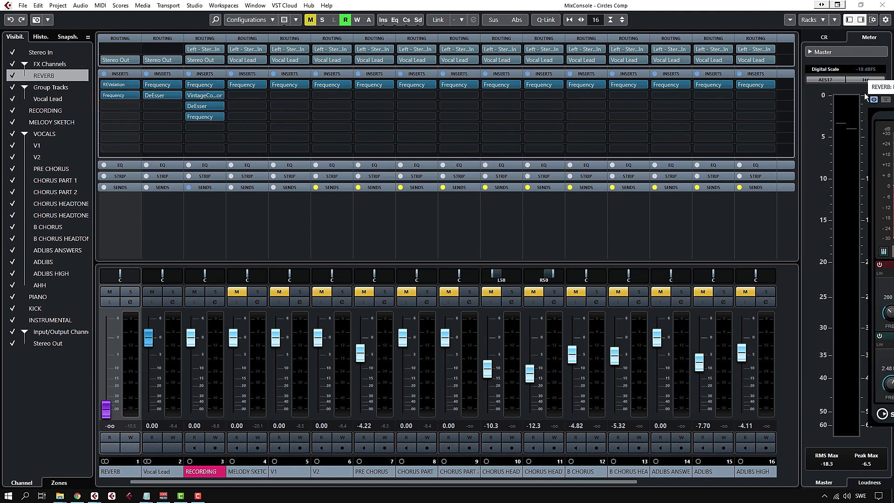
pyautogui.moveTo(291, 127); pyautogui.dragTo(305, 114)
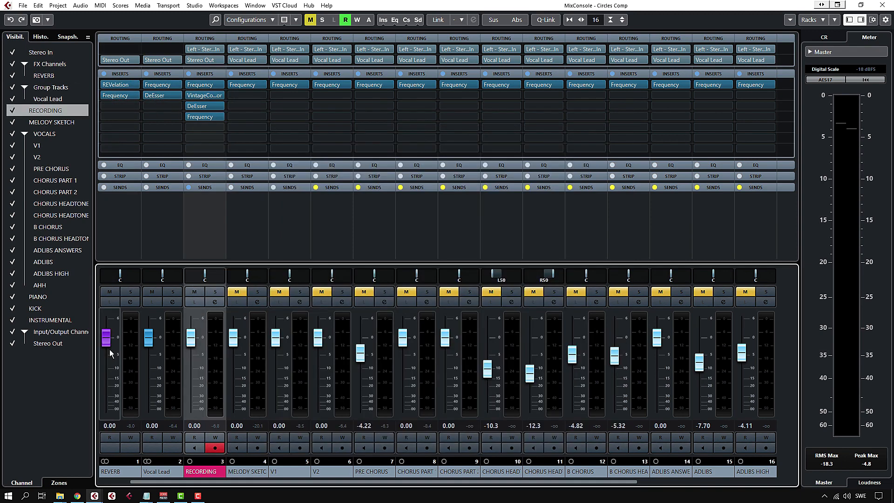
# Step: Lower the REVERB channel's fader to about -10.3 dB
pyautogui.click(110, 349)
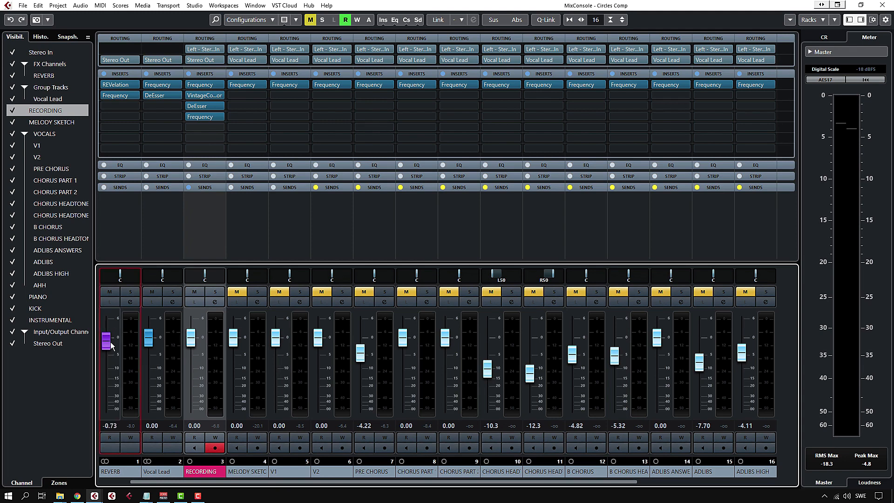
pyautogui.moveTo(106, 341); pyautogui.dragTo(110, 369)
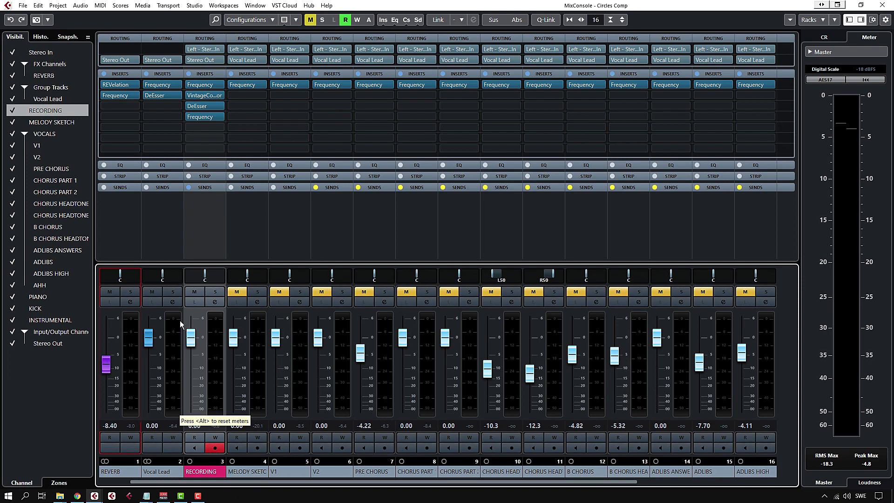
pyautogui.moveTo(110, 362); pyautogui.dragTo(112, 367)
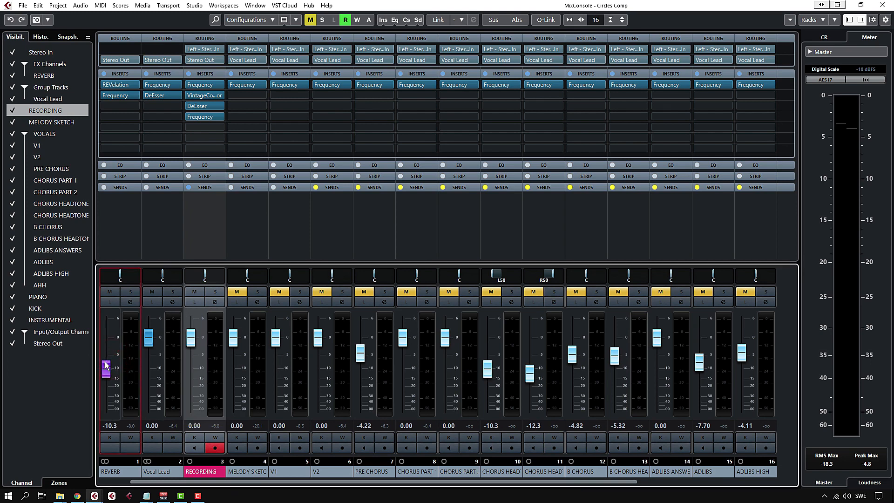
# Step: Return to the project window, play the RECORDING vocal from bar 47 to hear the reverb level, and stop
pyautogui.press('F3')
pyautogui.click(356, 220)
pyautogui.press('space')
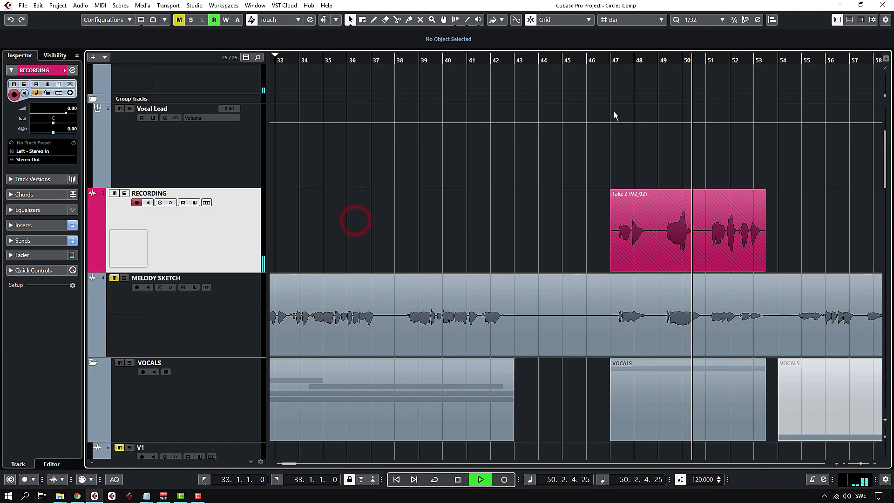
pyautogui.click(615, 57)
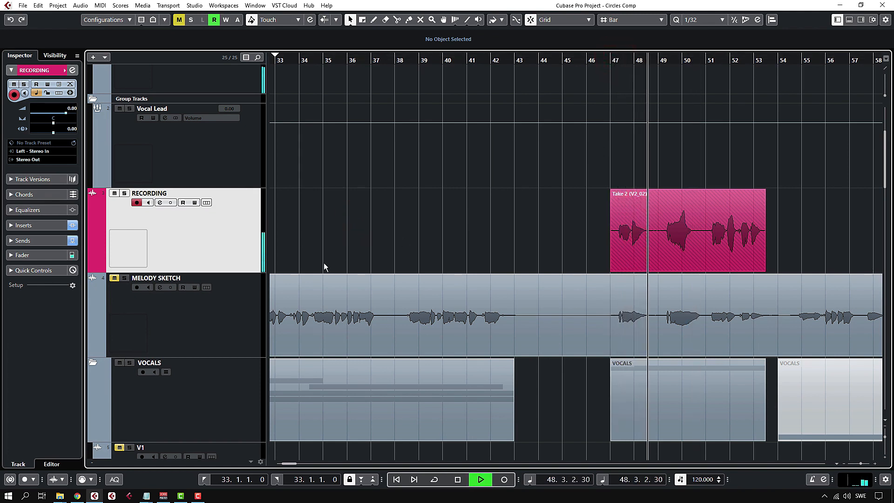
pyautogui.press('space')
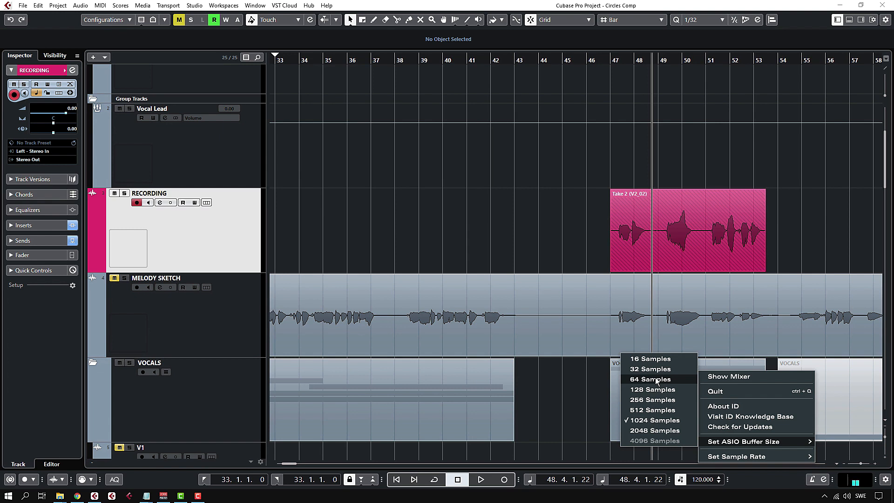
# Step: Set the audio interface's ASIO buffer size to 64 samples
pyautogui.click(657, 379)
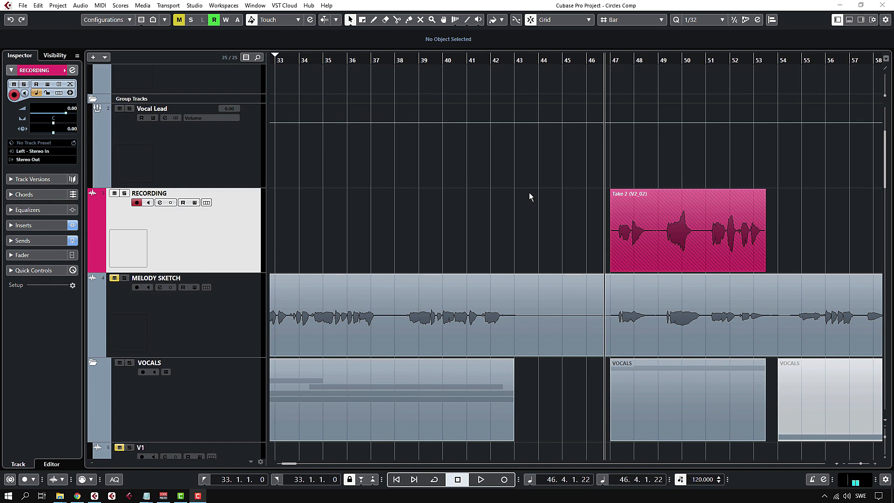
# Step: Set the locators from bar 47 to bar 55 around the RECORDING track's Take 2 event, with cycle and metronome on
pyautogui.click(689, 200)
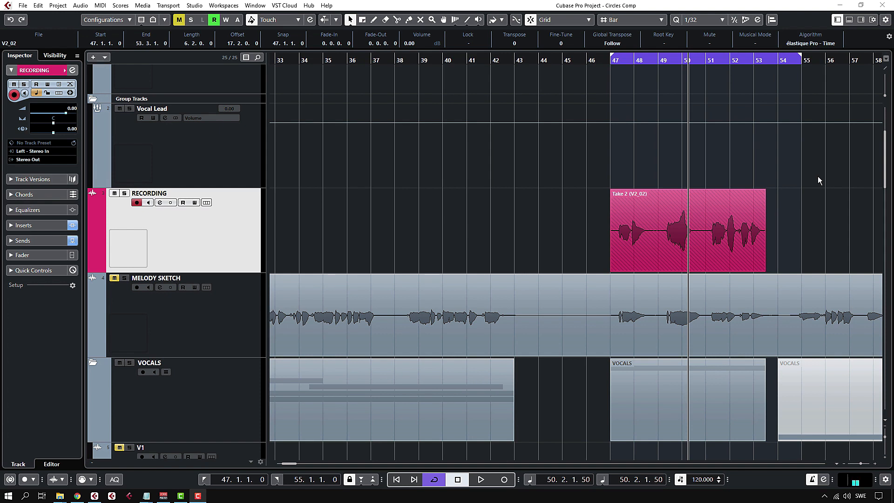
pyautogui.click(707, 216)
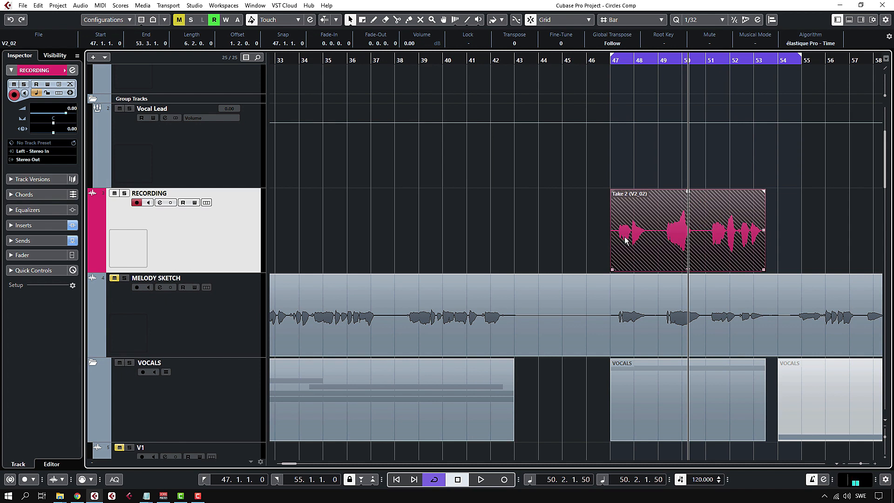
pyautogui.click(607, 240)
# Step: Show the RECORDING track's lanes and look through the stacked takes from bar 47
pyautogui.click(206, 202)
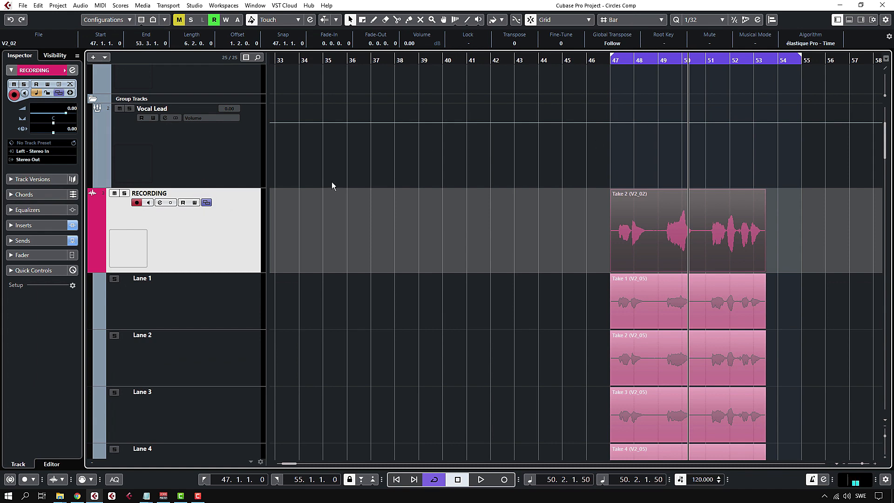
pyautogui.click(206, 203)
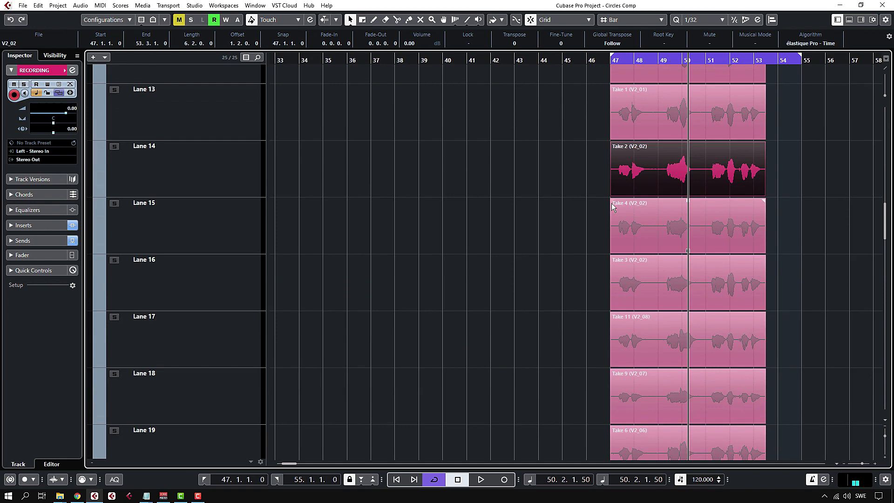
pyautogui.scroll(-6, 611, 203)
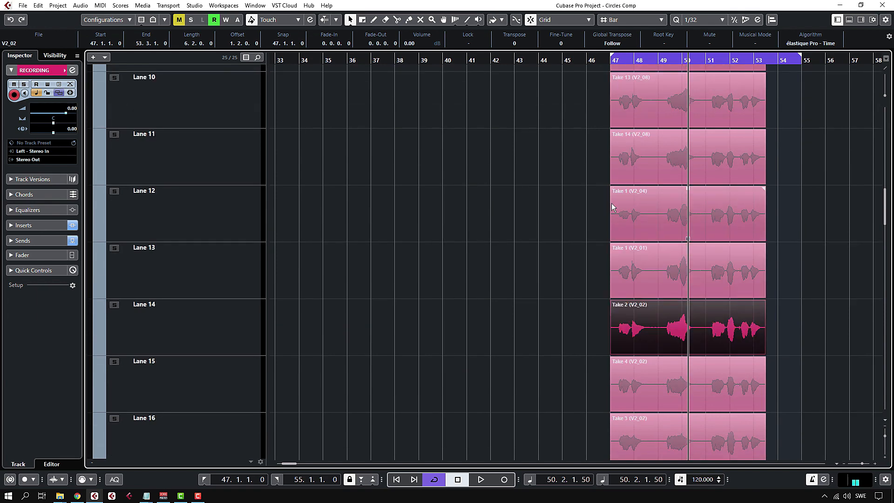
pyautogui.scroll(12, 550, 211)
pyautogui.scroll(-6, 532, 228)
# Step: Activate the Comp tool for the take lanes and set the snap grid type to Use Quantize
pyautogui.rightClick(572, 191)
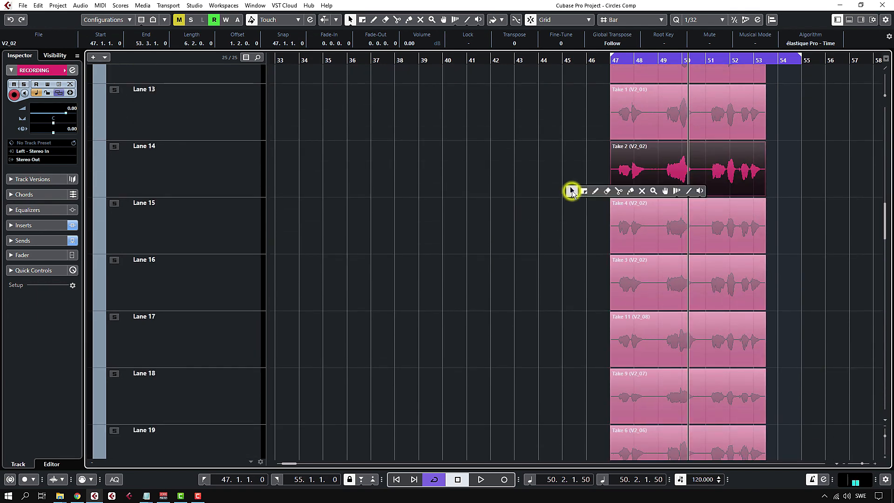
pyautogui.click(666, 192)
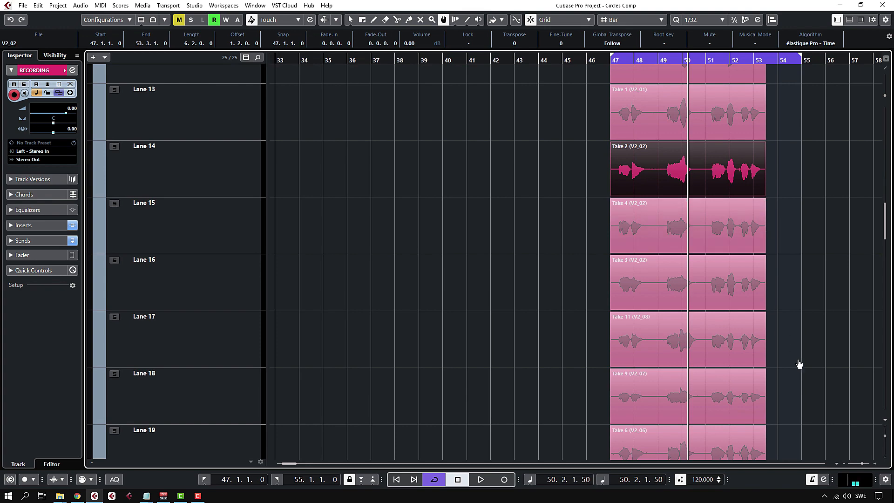
pyautogui.moveTo(885, 436); pyautogui.dragTo(885, 436)
pyautogui.moveTo(885, 436); pyautogui.dragTo(884, 433)
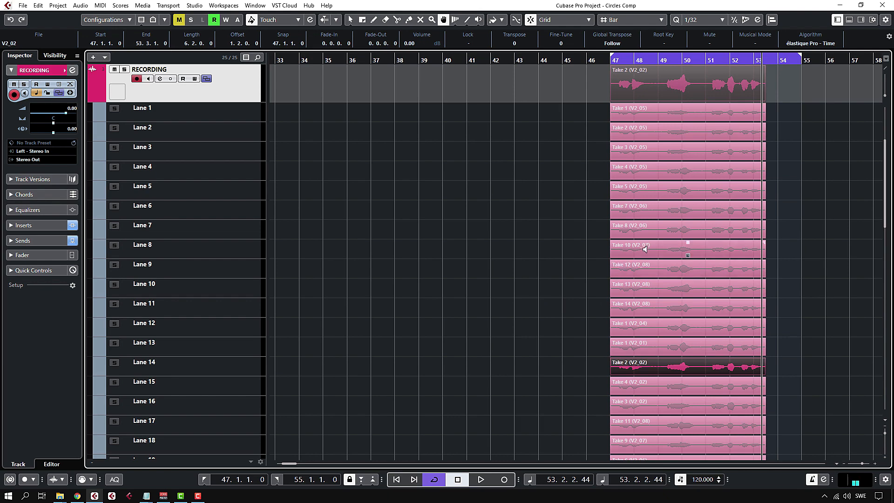
pyautogui.keyDown('ctrl'); pyautogui.scroll(2, 642, 247); pyautogui.keyUp('ctrl')
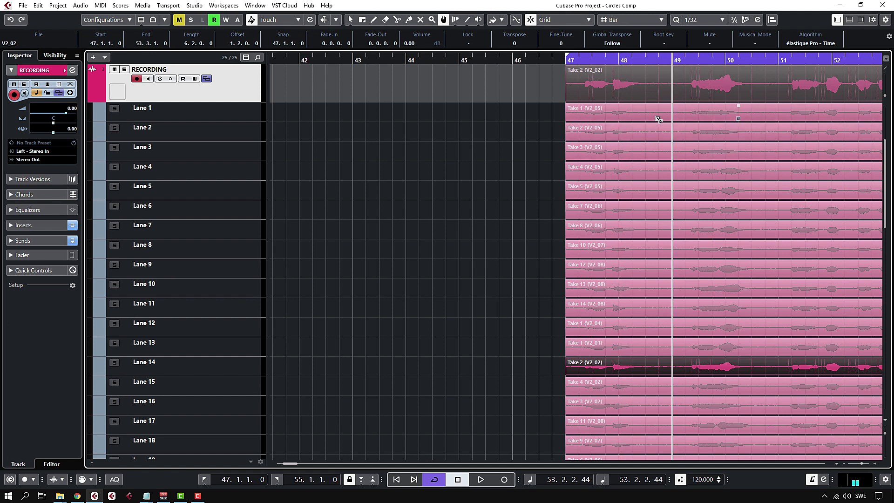
pyautogui.click(618, 21)
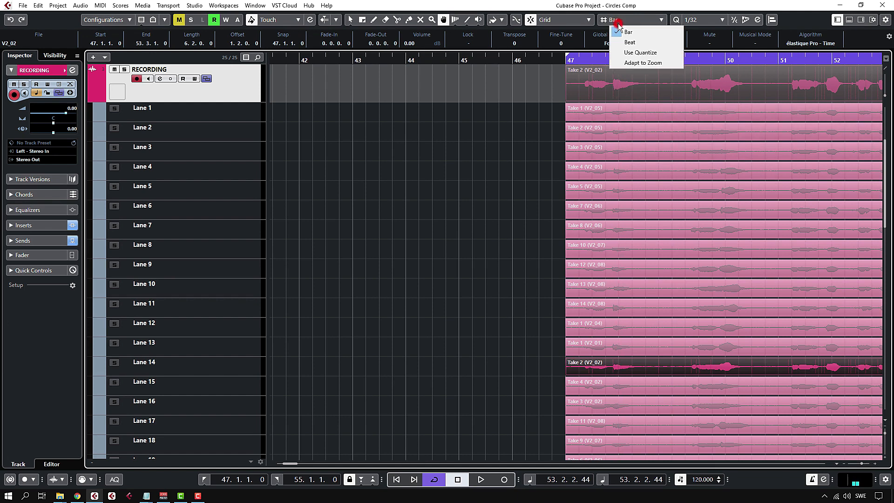
pyautogui.click(641, 51)
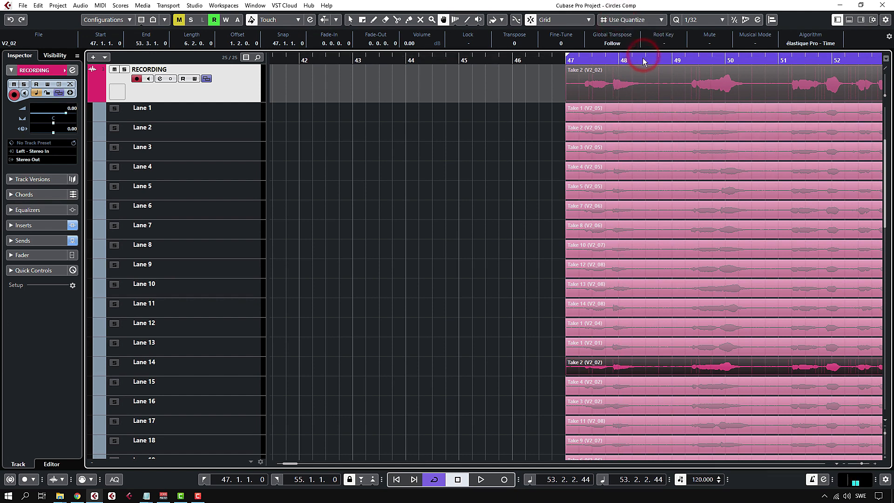
# Step: Split all RECORDING takes between the vocal phrases at about 47.4.2, bar 49 and bar 51 with the Comp tool
pyautogui.scroll(3, 622, 84)
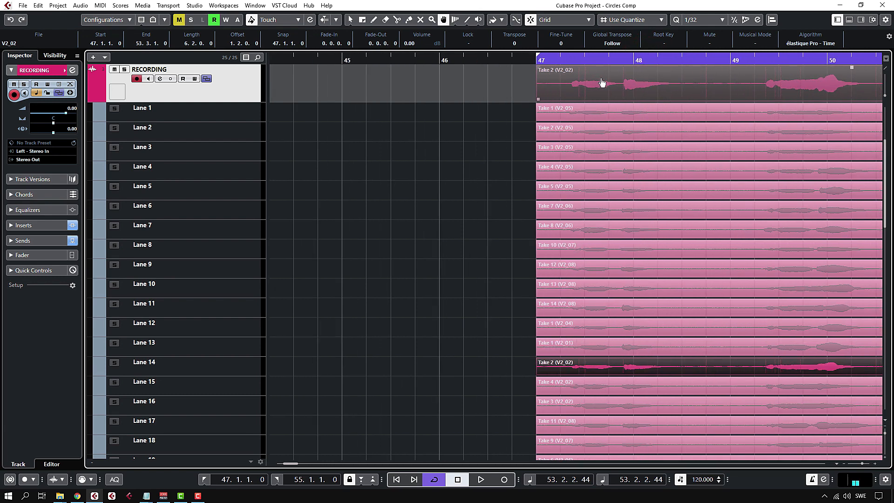
pyautogui.scroll(1, 604, 88)
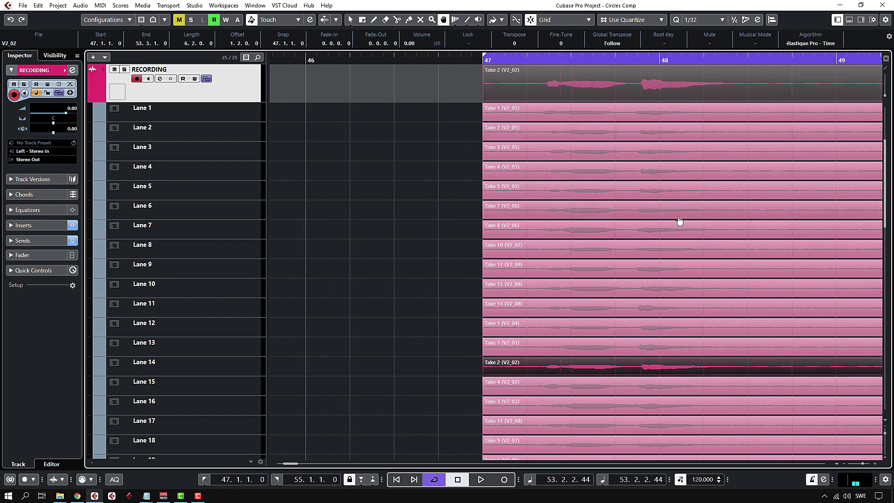
pyautogui.click(632, 366)
pyautogui.scroll(-2, 706, 294)
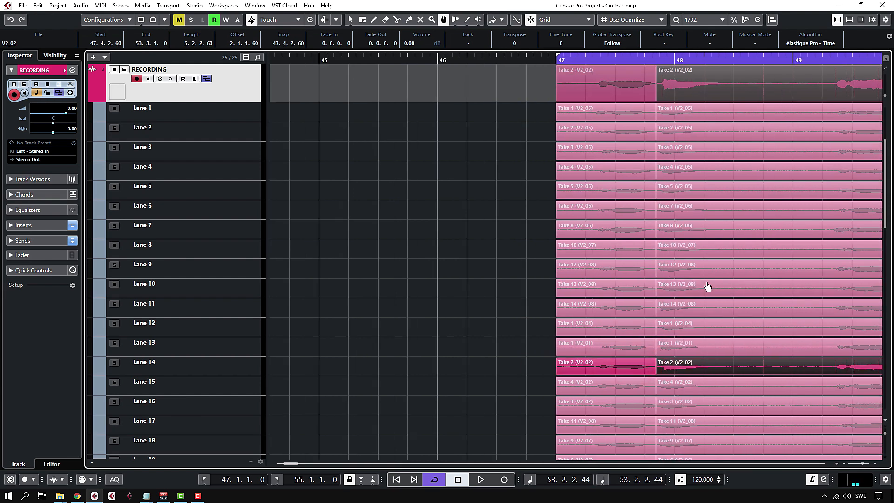
pyautogui.hscroll(3, 694, 285)
pyautogui.scroll(2, 635, 185)
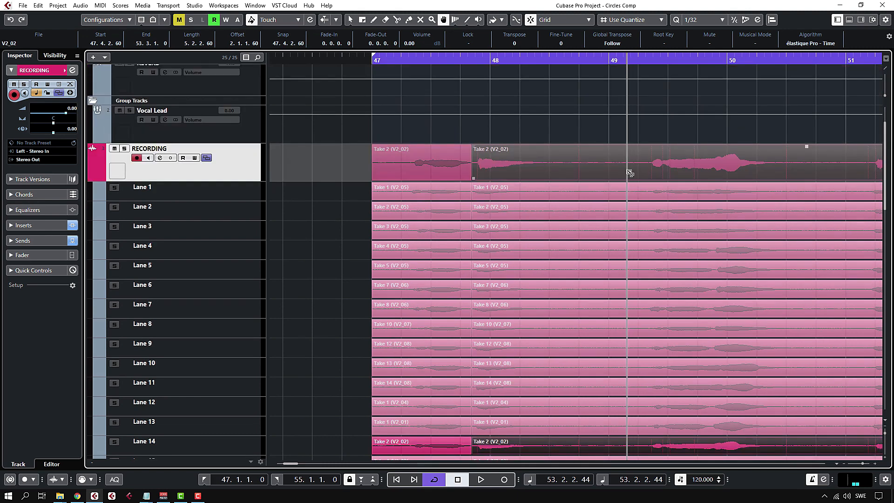
pyautogui.hscroll(2, 600, 165)
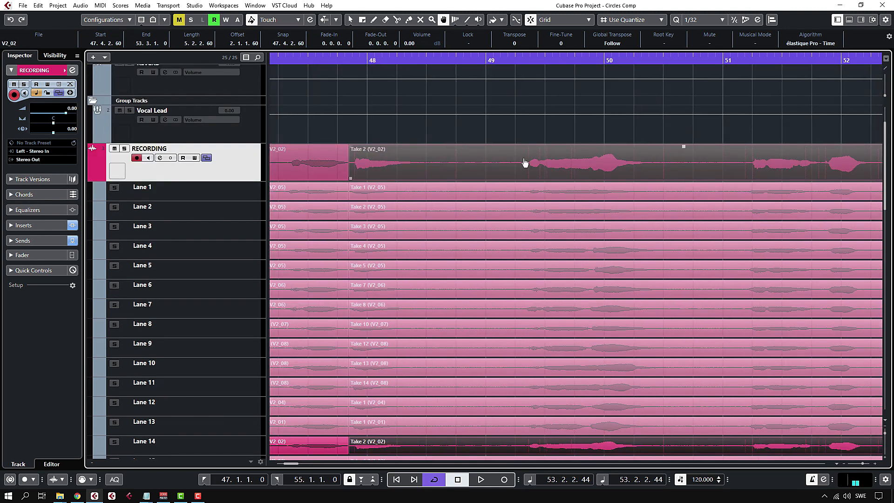
pyautogui.click(498, 166)
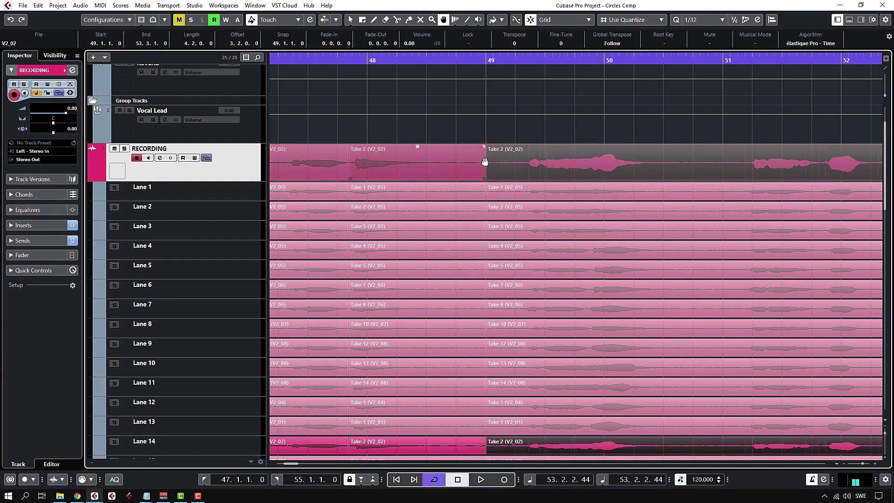
pyautogui.hscroll(1, 582, 166)
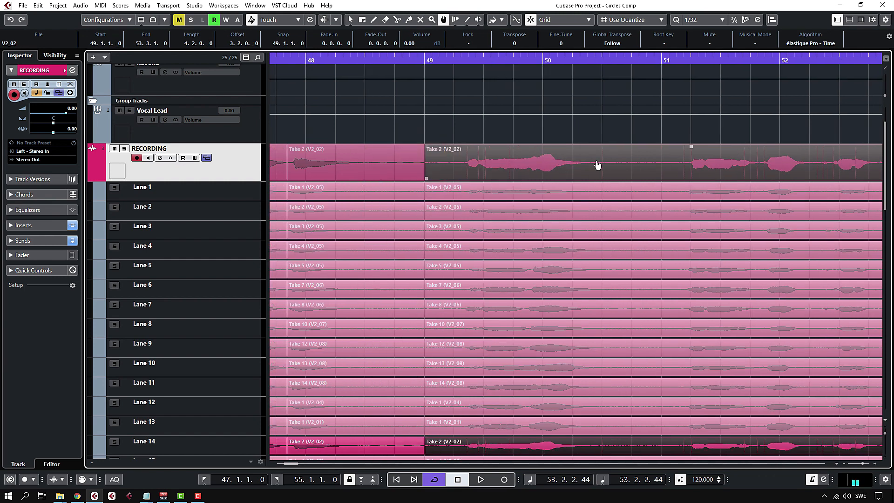
pyautogui.click(666, 163)
pyautogui.hscroll(2, 701, 176)
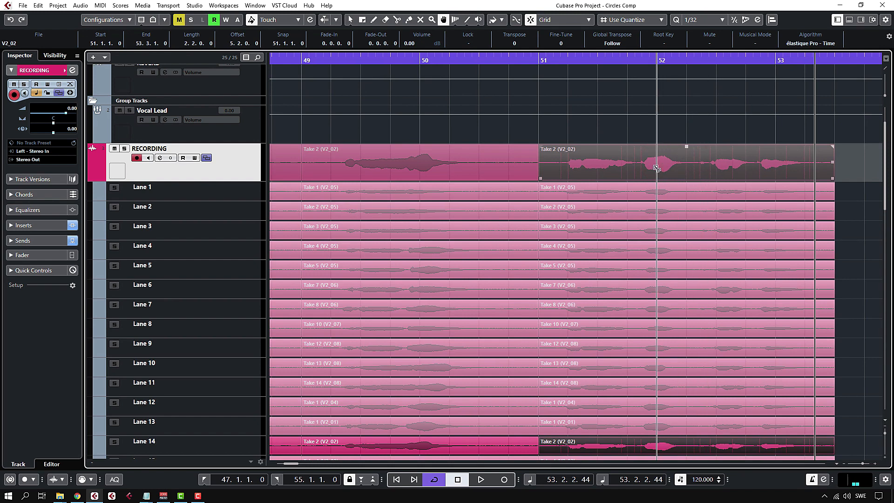
# Step: Split all RECORDING takes between the remaining vocal phrases at about 51.4.2, 52.2.2 and 52.4.2
pyautogui.click(638, 168)
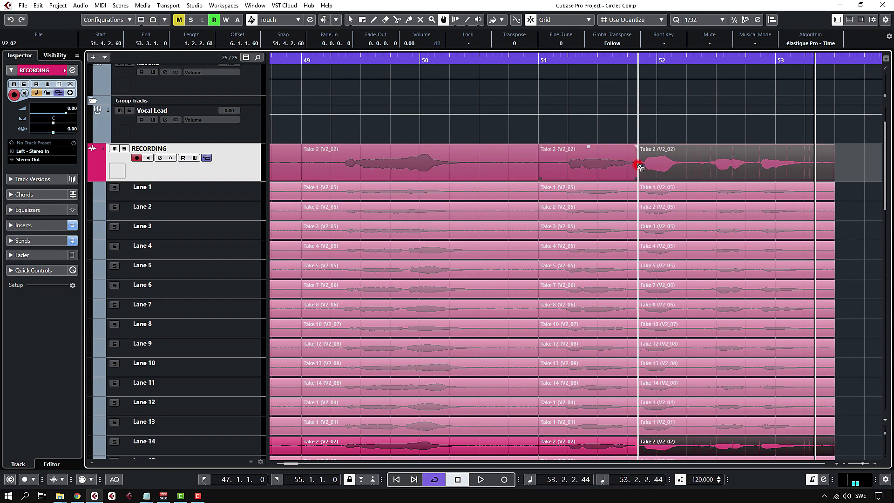
pyautogui.click(693, 167)
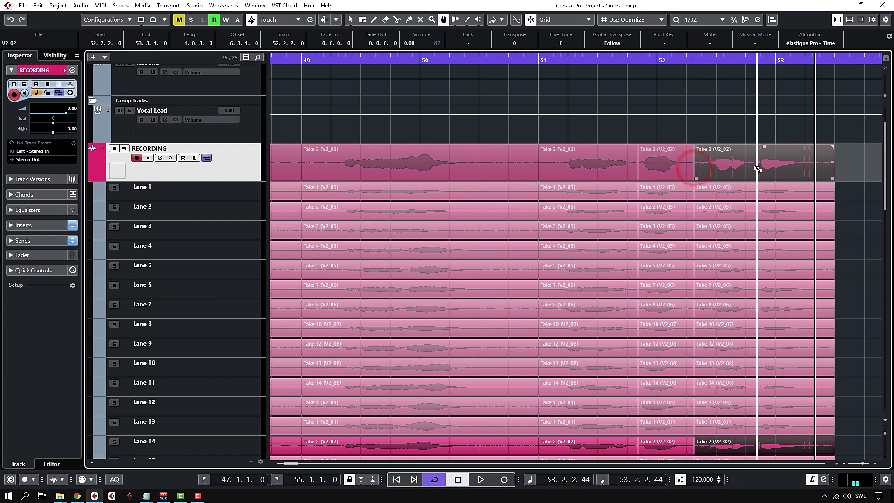
pyautogui.click(756, 168)
pyautogui.scroll(-3, 760, 168)
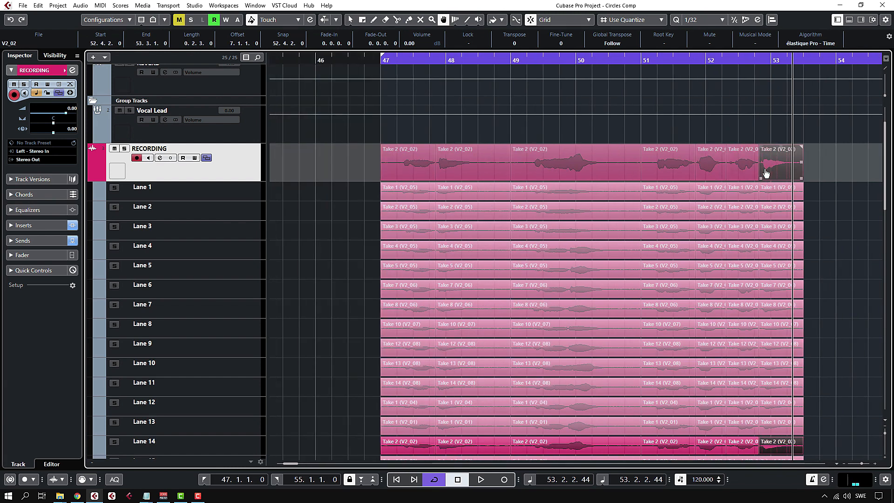
pyautogui.scroll(-1, 766, 174)
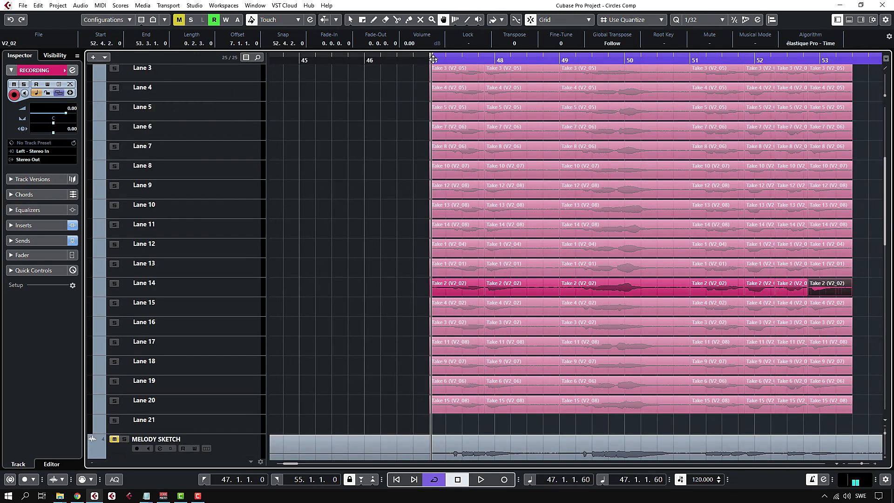
# Step: Play from bar 47 and comp in Lane 13's take for the second phrase and Lane 11's take for the third
pyautogui.click(433, 59)
pyautogui.scroll(2, 460, 161)
pyautogui.scroll(-2, 461, 163)
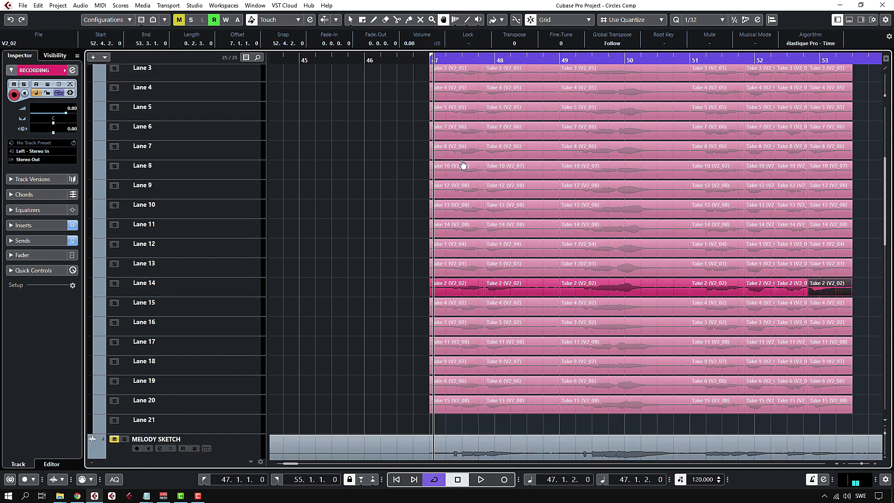
pyautogui.press('space')
pyautogui.press('h')
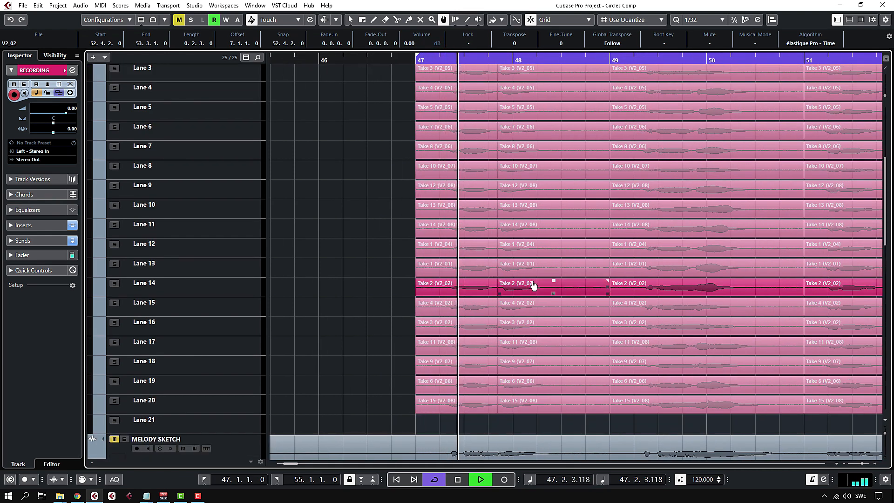
pyautogui.click(549, 271)
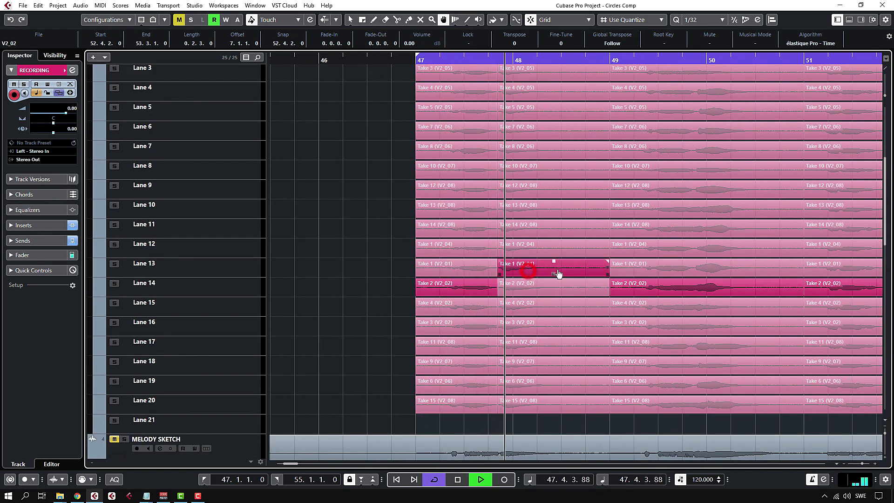
pyautogui.click(652, 229)
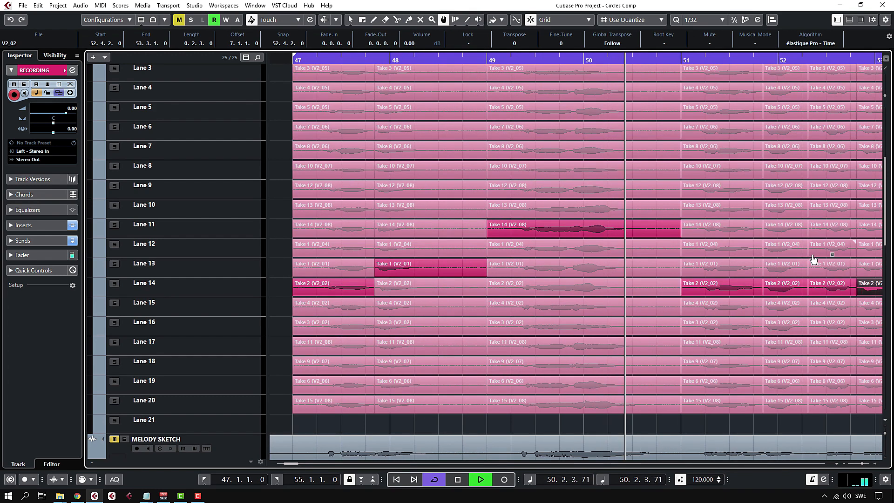
# Step: Comp in Lane 11's take for the phrase at 51.4.2 and Lane 16's take for the last phrase, and stop playback
pyautogui.click(719, 232)
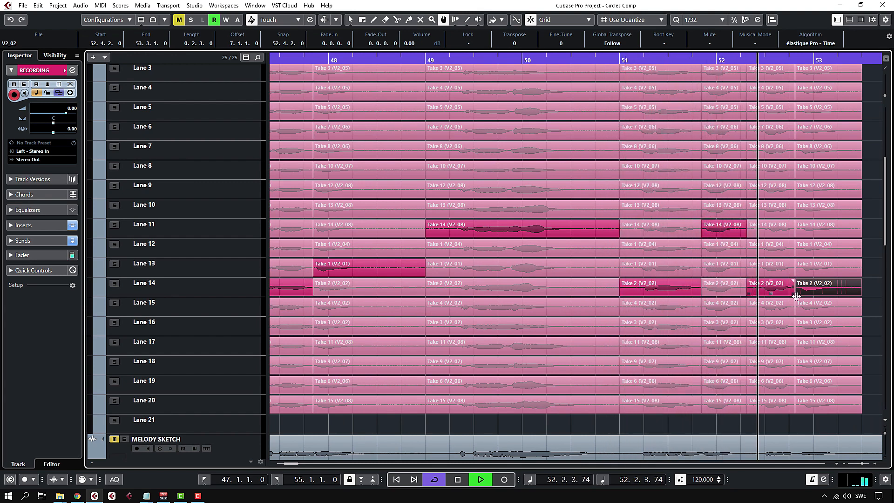
pyautogui.click(806, 327)
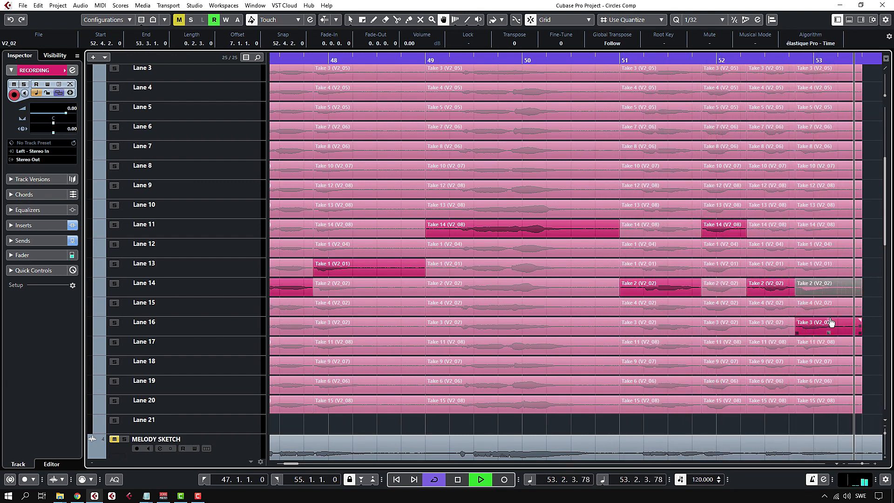
pyautogui.press('space')
pyautogui.scroll(-2, 703, 232)
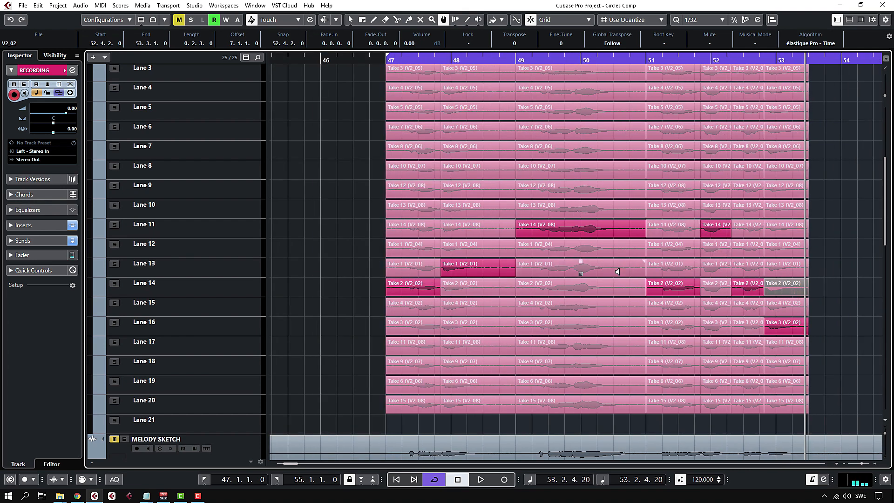
pyautogui.scroll(-1, 617, 272)
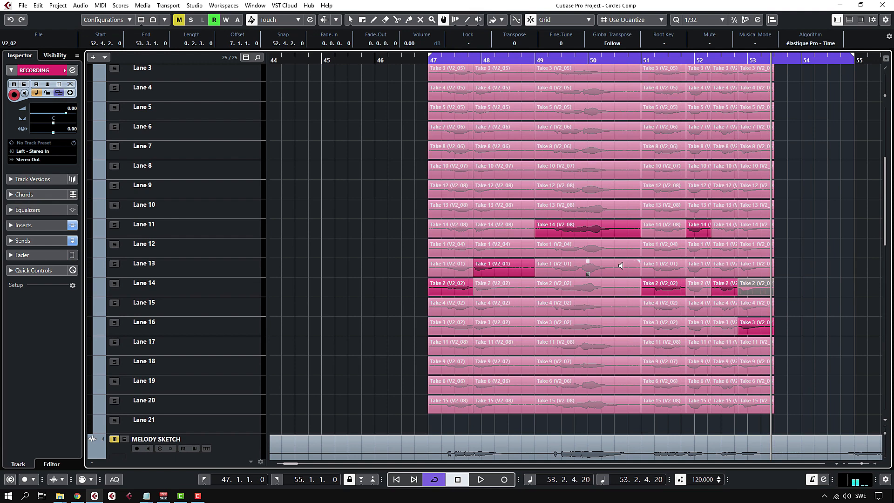
pyautogui.scroll(2, 621, 266)
pyautogui.scroll(-1, 621, 267)
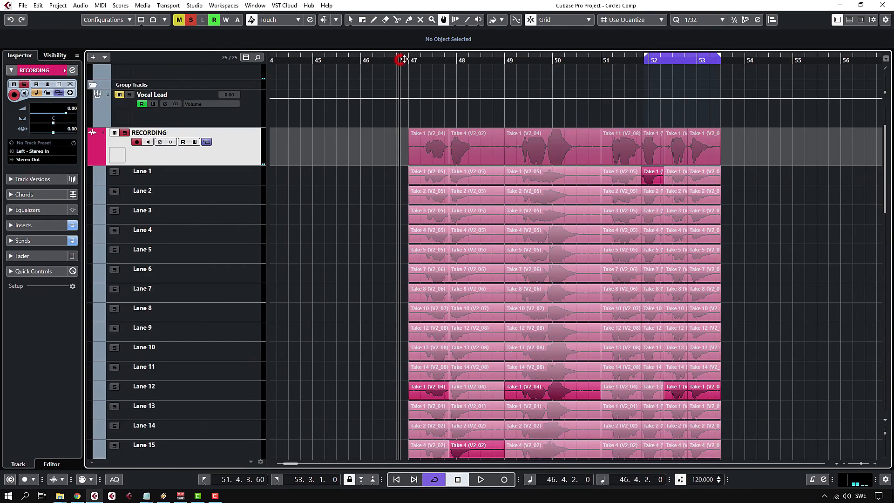
# Step: Unsolo the RECORDING track and play the comped vocal through from about 46.4.2 with cycle turned off
pyautogui.click(125, 133)
pyautogui.press('space')
pyautogui.scroll(-3, 519, 200)
pyautogui.scroll(-2, 519, 200)
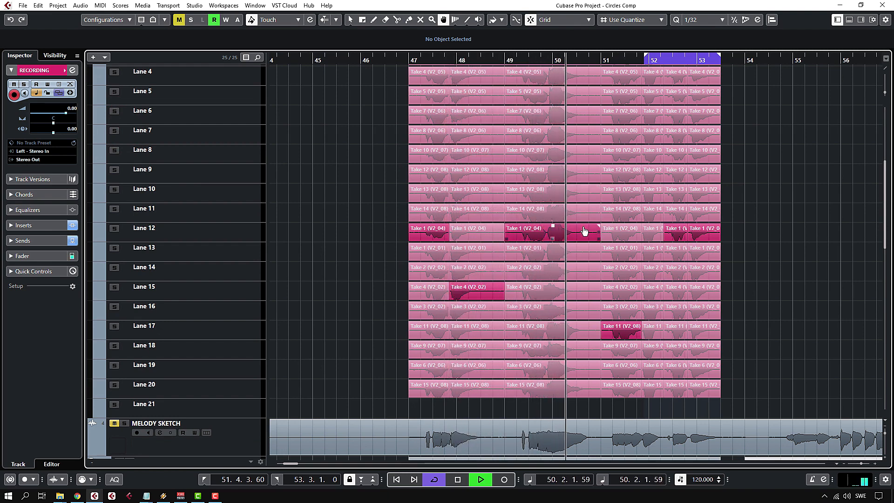
pyautogui.click(435, 480)
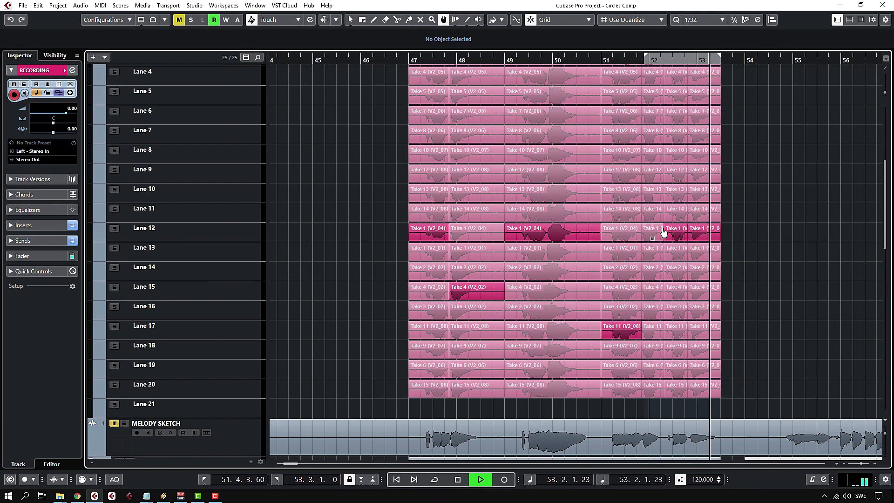
pyautogui.press('space')
pyautogui.scroll(4, 674, 232)
pyautogui.hscroll(1, 620, 276)
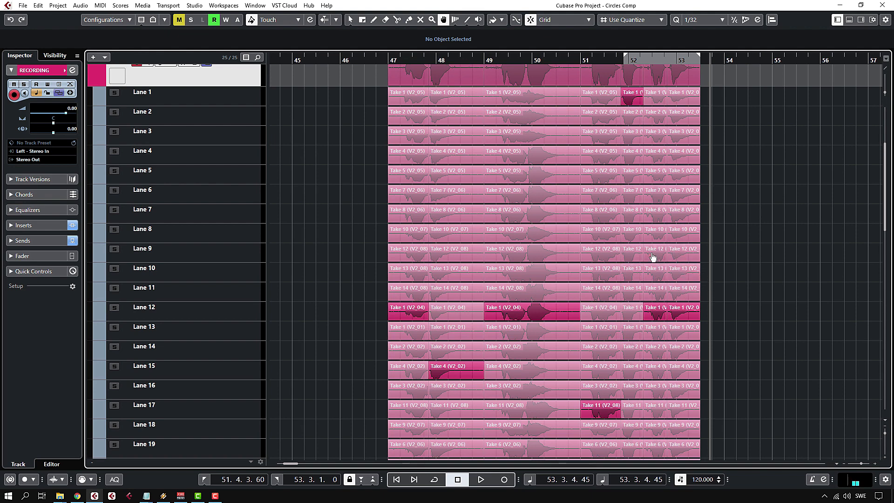
pyautogui.scroll(-3, 653, 257)
pyautogui.scroll(5, 653, 257)
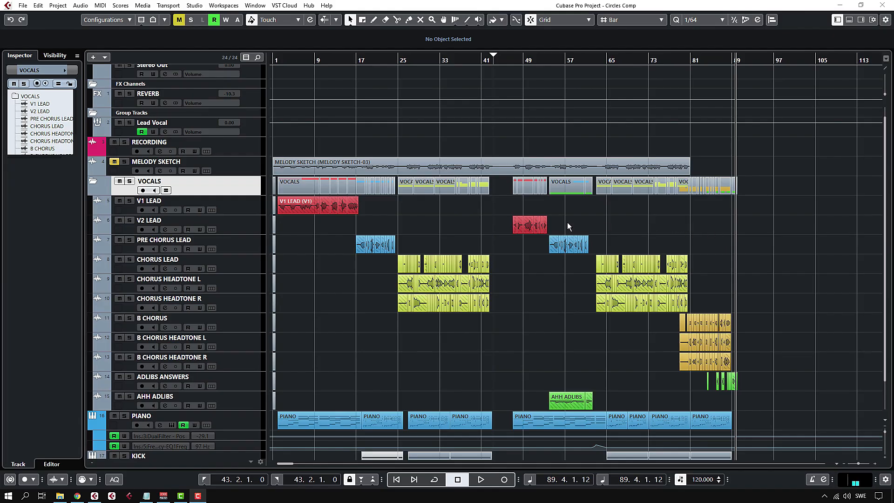
# Step: Look over the tracks in the VOCALS folder, starting with the V1 LEAD and V2 LEAD parts
pyautogui.scroll(1, 460, 219)
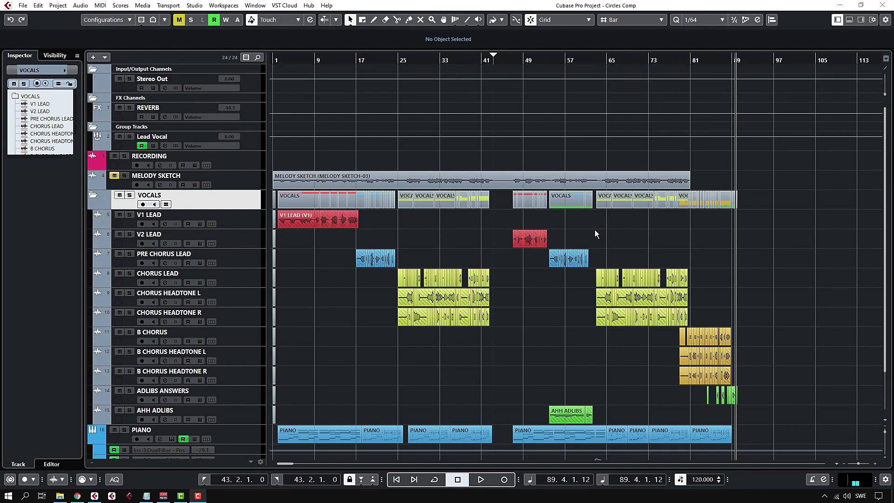
pyautogui.scroll(-4, 475, 220)
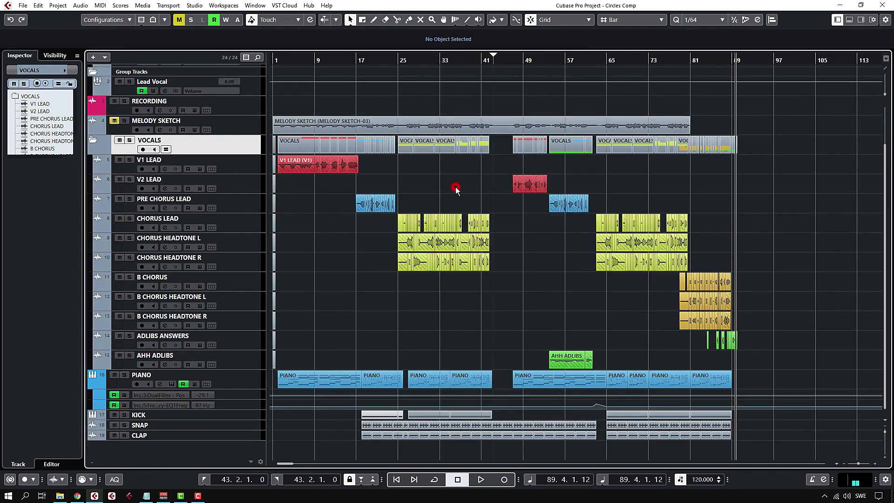
pyautogui.scroll(-1, 412, 170)
pyautogui.scroll(1, 412, 171)
pyautogui.hscroll(-1, 415, 171)
pyautogui.moveTo(392, 164); pyautogui.dragTo(295, 166)
pyautogui.click(238, 183)
pyautogui.click(515, 186)
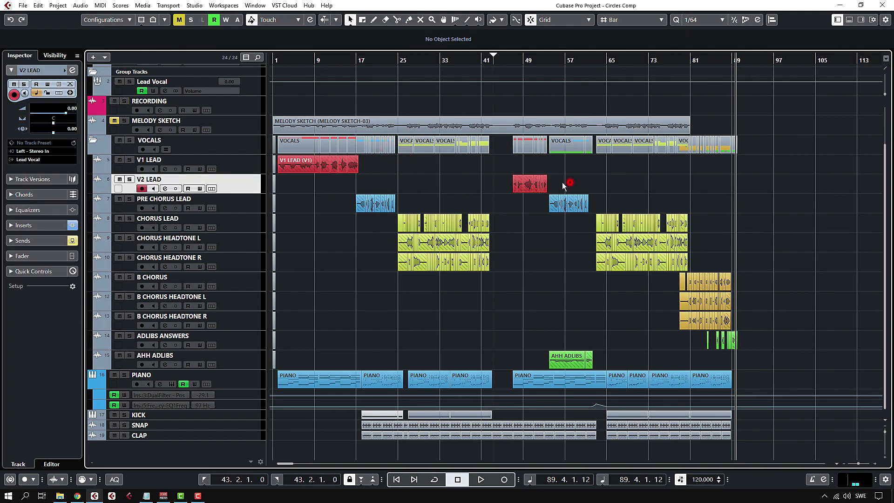
# Step: Go through the PRE CHORUS LEAD and CHORUS LEAD tracks, selecting the first section's events on each
pyautogui.click(246, 203)
pyautogui.moveTo(322, 194); pyautogui.dragTo(404, 203)
pyautogui.click(254, 224)
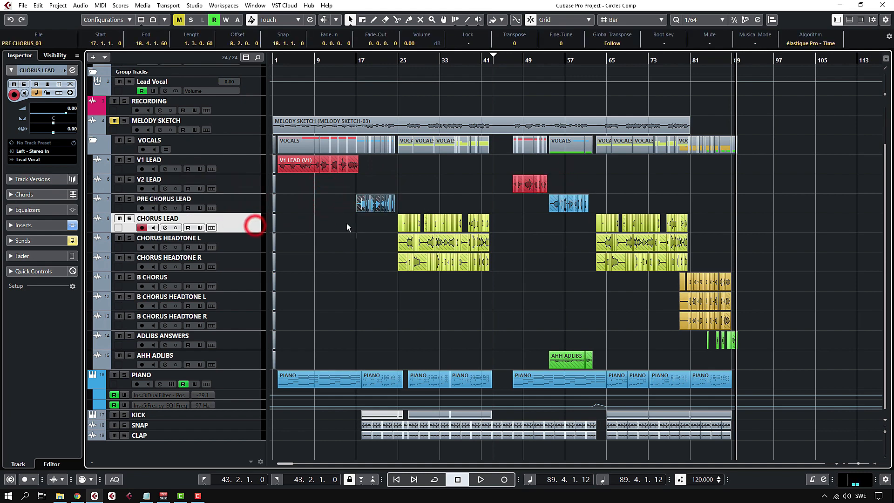
pyautogui.moveTo(348, 224); pyautogui.dragTo(546, 225)
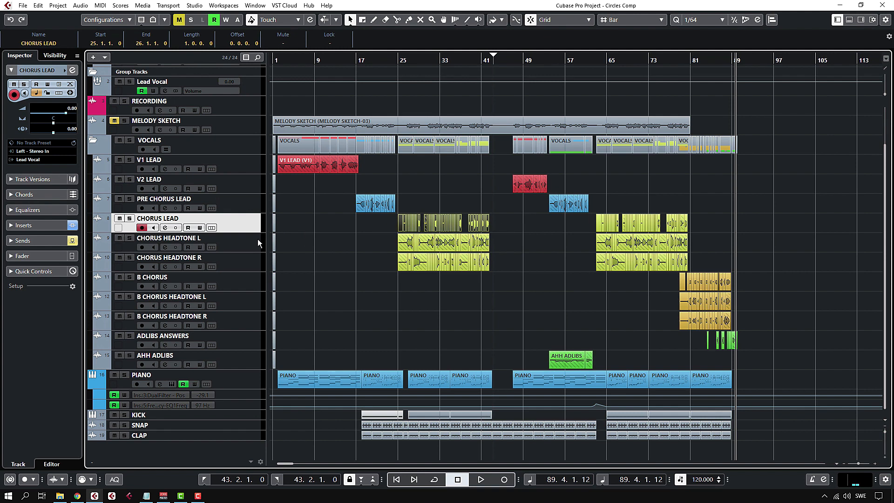
# Step: Examine the CHORUS HEADTONE L and CHORUS HEADTONE R tracks, leaving CHORUS HEADTONE L selected
pyautogui.click(236, 242)
pyautogui.click(237, 258)
pyautogui.click(236, 242)
pyautogui.click(238, 259)
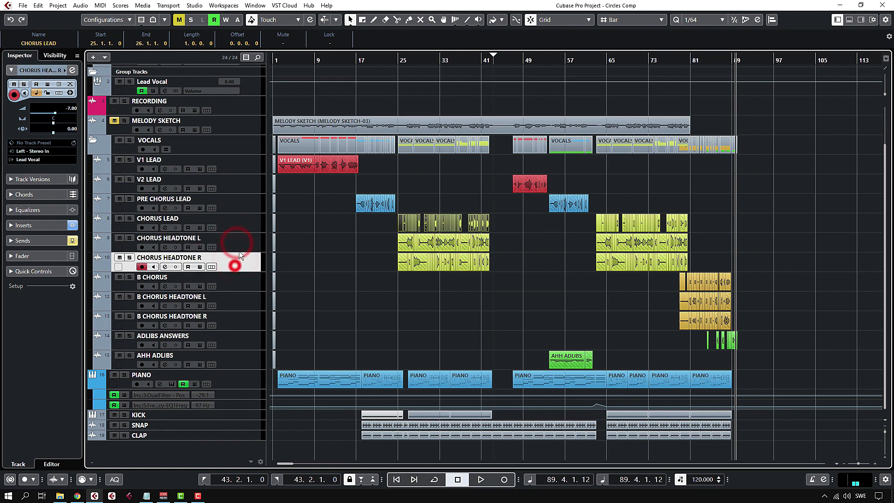
pyautogui.click(239, 248)
pyautogui.click(239, 261)
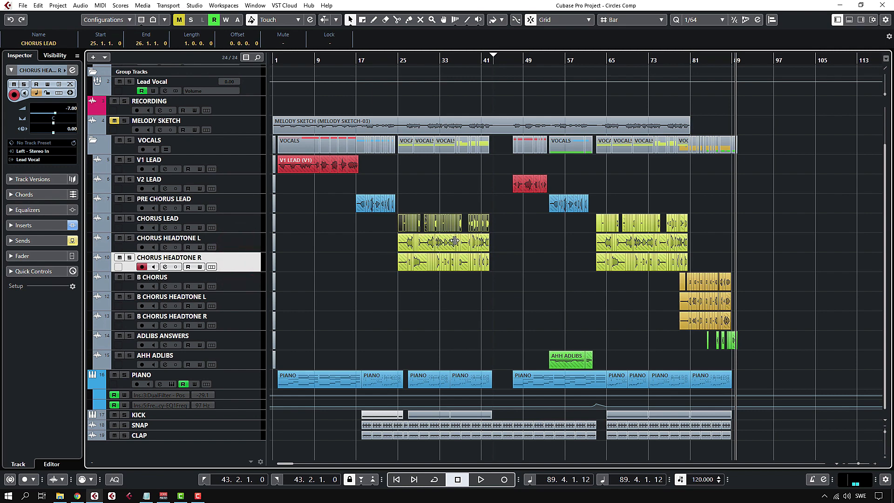
pyautogui.scroll(3, 456, 241)
pyautogui.scroll(-5, 638, 228)
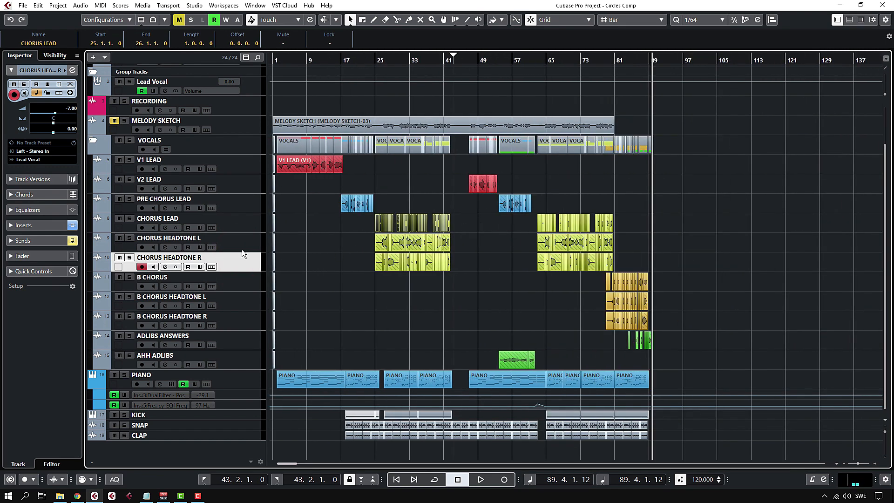
pyautogui.click(242, 249)
# Step: Solo CHORUS LEAD, CHORUS HEADTONE L and CHORUS HEADTONE R and listen to them together from bar 27
pyautogui.scroll(6, 401, 242)
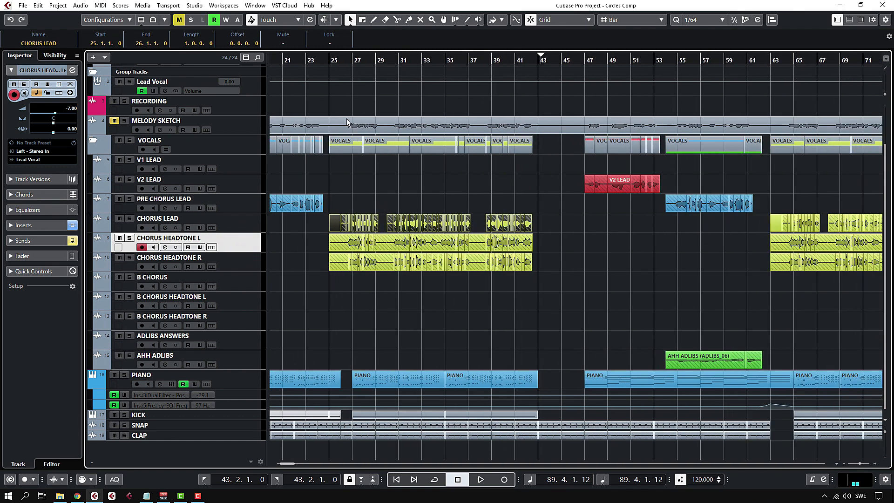
pyautogui.click(350, 60)
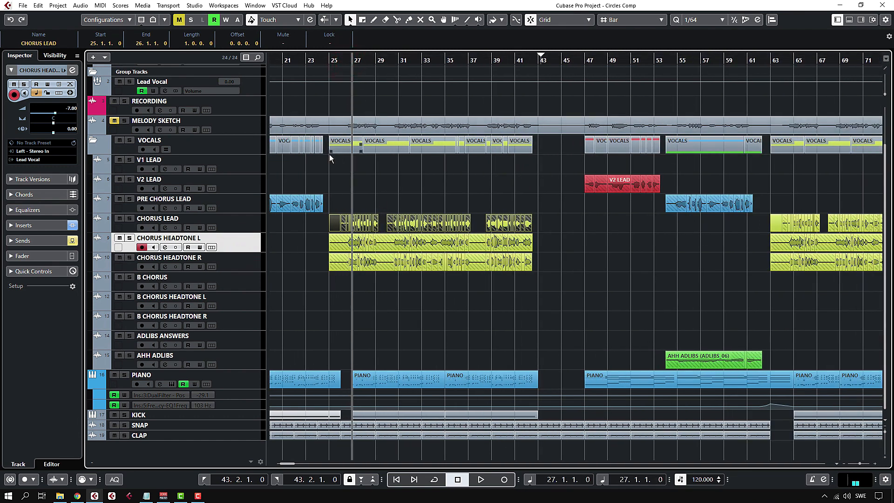
pyautogui.scroll(2, 335, 160)
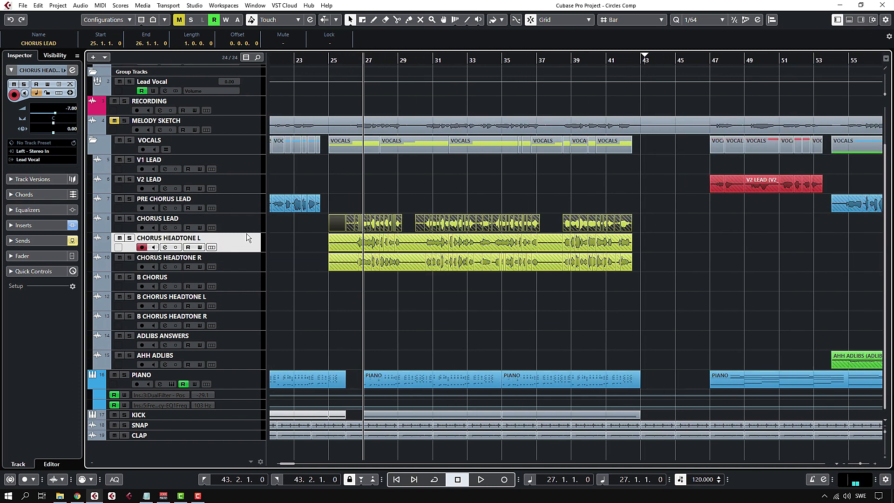
pyautogui.click(129, 218)
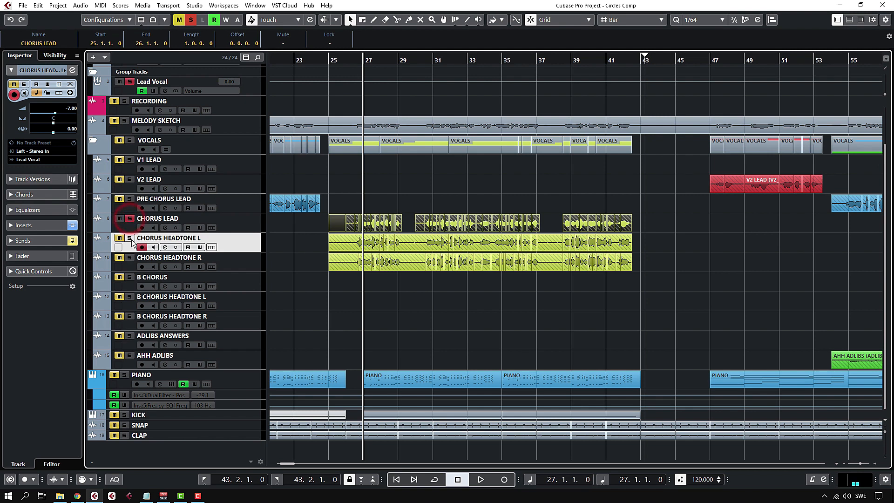
pyautogui.click(130, 238)
pyautogui.click(129, 259)
pyautogui.press('space')
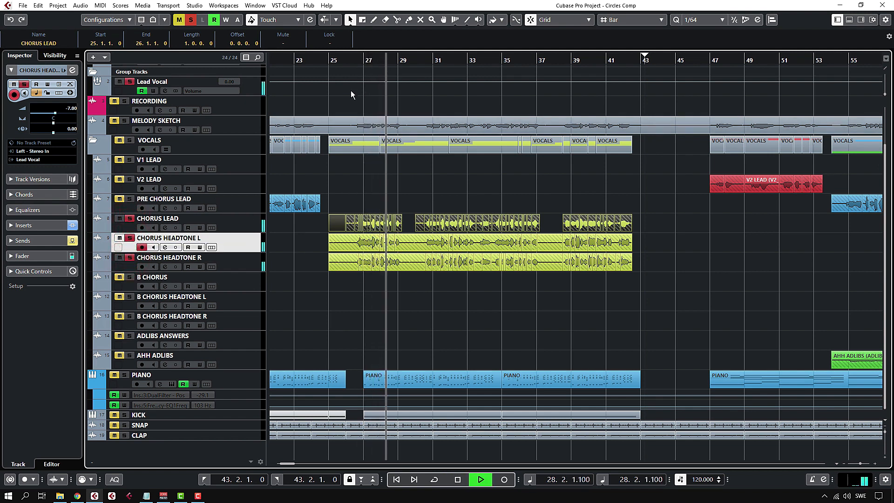
pyautogui.press('space')
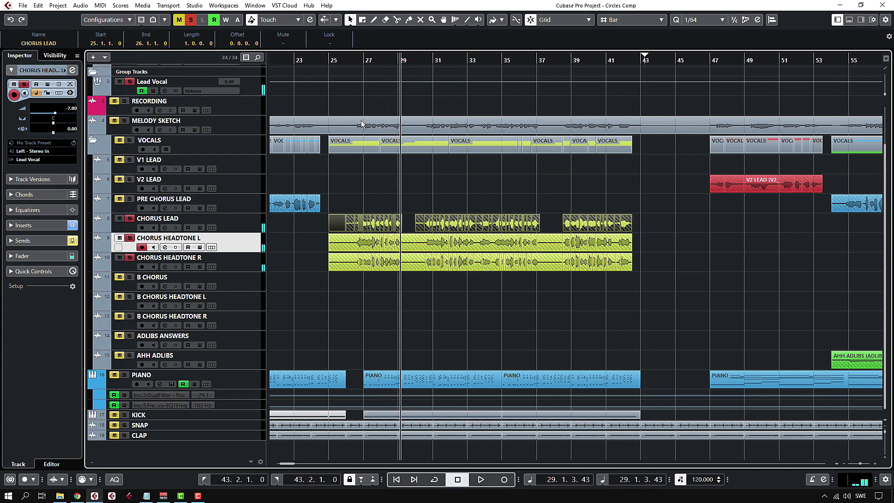
# Step: Unsolo CHORUS LEAD and listen to only the two CHORUS HEADTONE tracks from bar 27
pyautogui.click(367, 61)
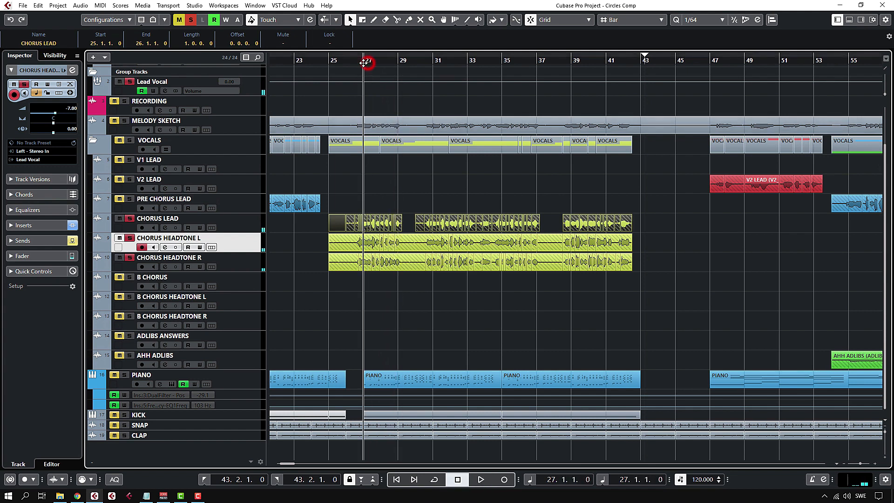
pyautogui.click(129, 218)
pyautogui.press('space')
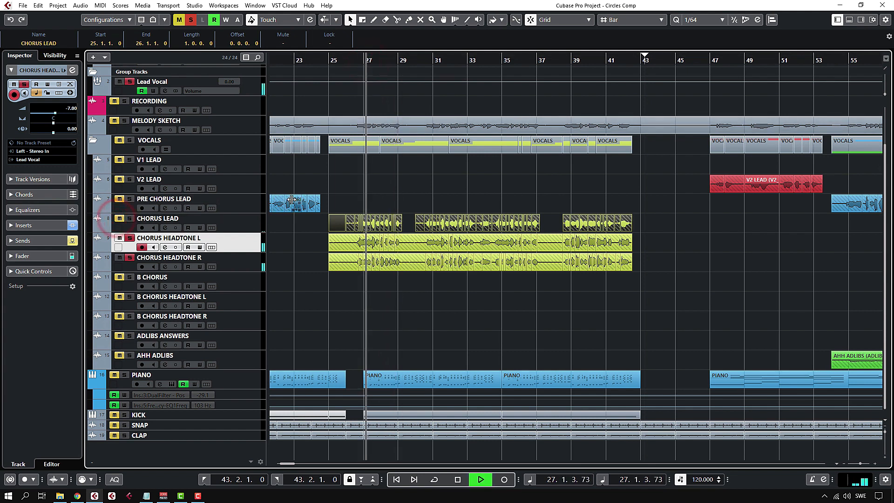
pyautogui.press('space')
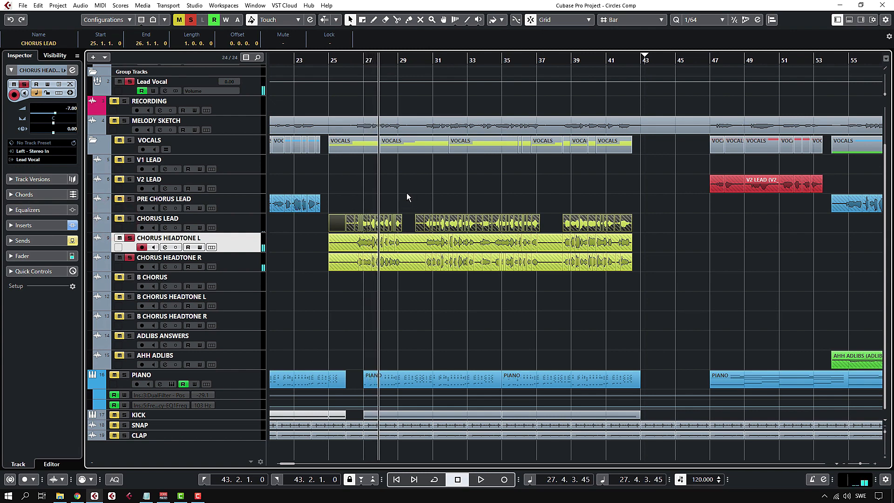
# Step: Unsolo CHORUS HEADTONE L and CHORUS HEADTONE R and bring the whole song arrangement into view
pyautogui.scroll(1, 371, 183)
pyautogui.click(129, 238)
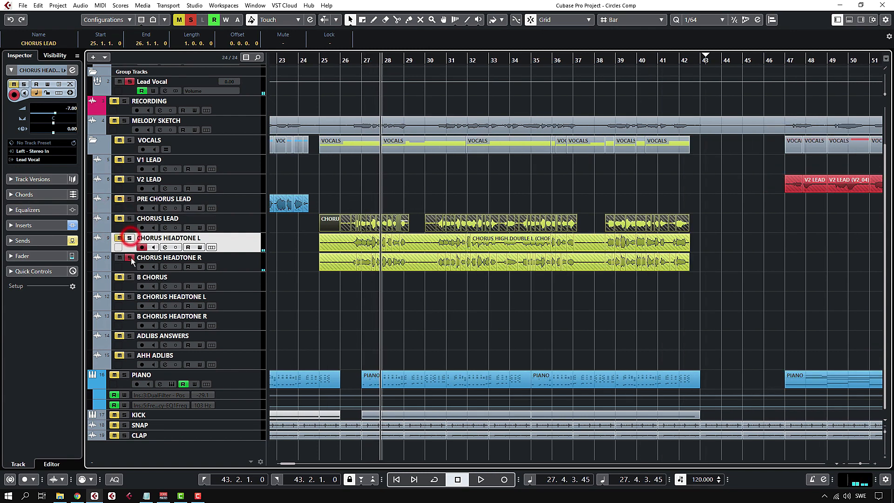
pyautogui.click(129, 258)
pyautogui.scroll(-3, 497, 155)
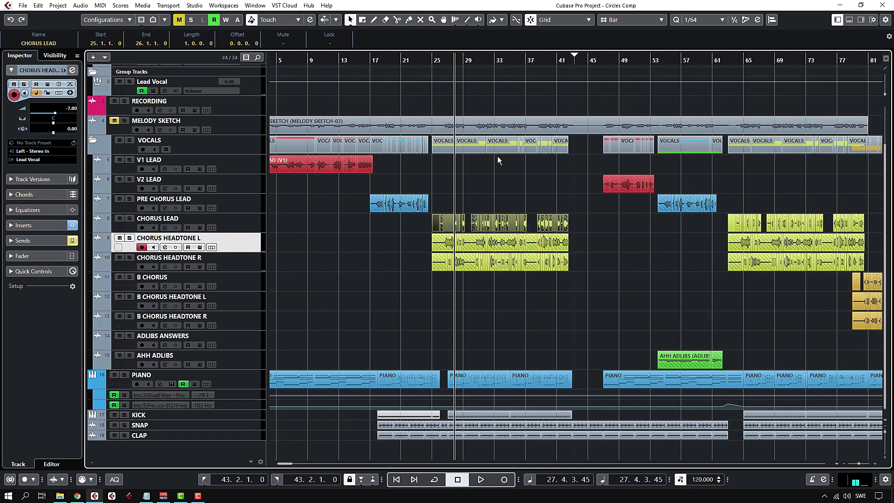
pyautogui.scroll(-2, 524, 161)
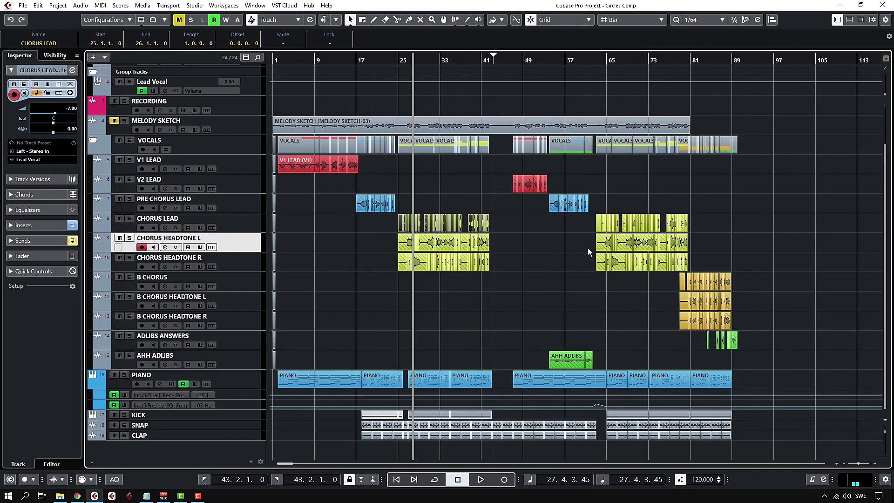
# Step: Go through the B CHORUS, B CHORUS HEADTONE and ADLIBS ANSWERS tracks, selecting their events, and clear the selection
pyautogui.click(242, 288)
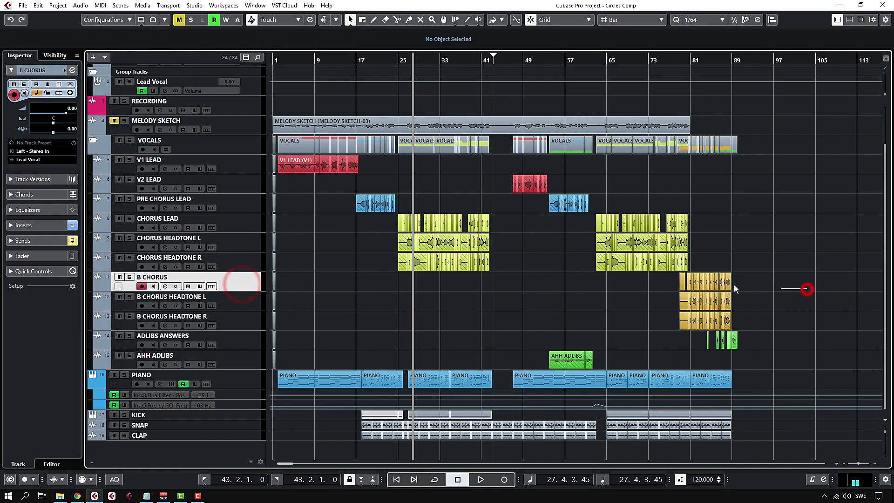
pyautogui.moveTo(804, 286); pyautogui.dragTo(602, 285)
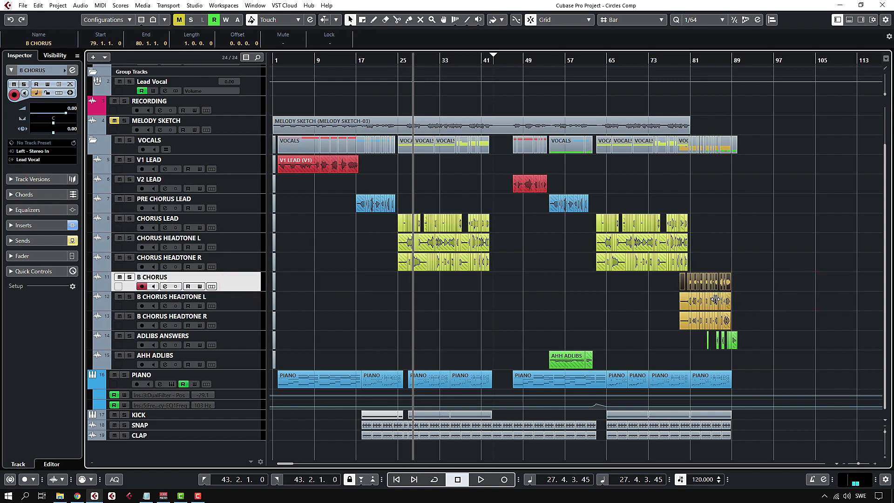
pyautogui.moveTo(769, 327); pyautogui.dragTo(629, 354)
pyautogui.click(658, 350)
pyautogui.moveTo(773, 350); pyautogui.dragTo(563, 332)
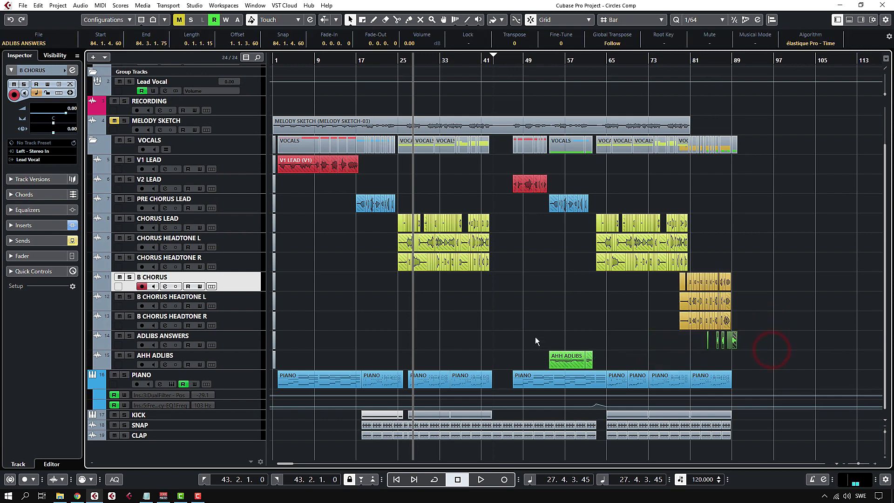
pyautogui.click(537, 277)
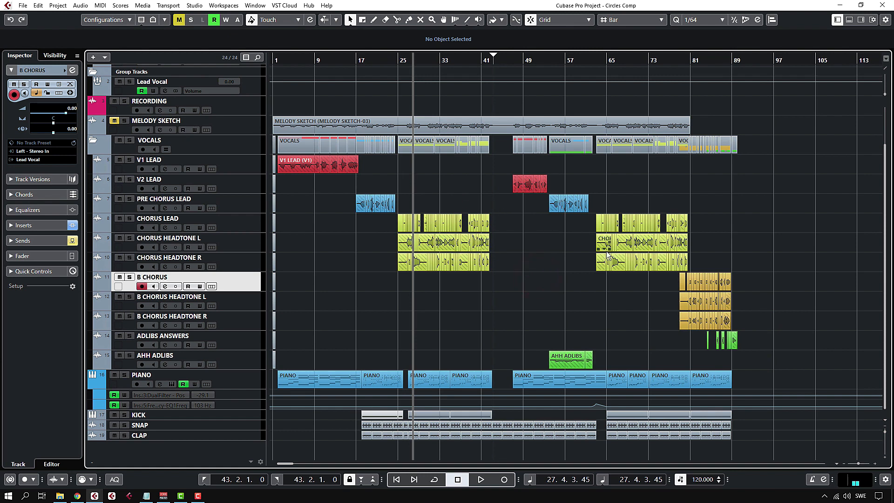
# Step: Review the PRE CHORUS LEAD, V2 LEAD, V1 LEAD and CHORUS HEADTONE R tracks by selecting each one
pyautogui.click(241, 207)
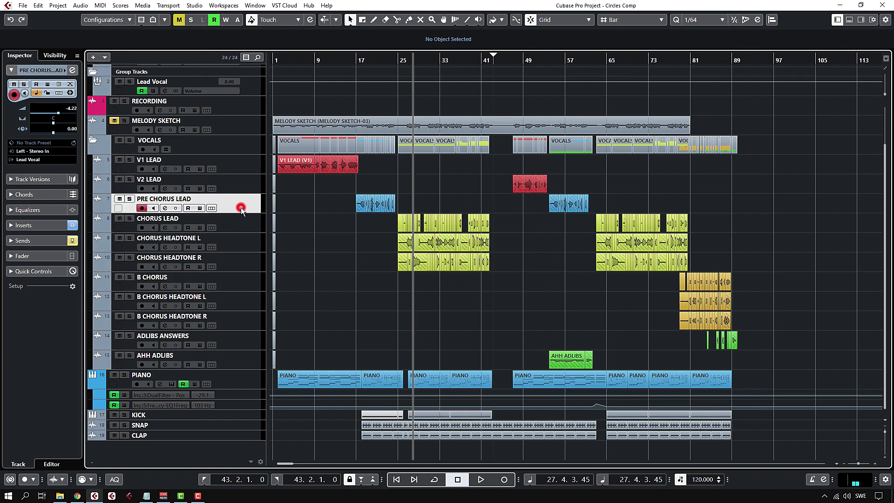
pyautogui.click(238, 185)
pyautogui.click(239, 164)
pyautogui.click(238, 262)
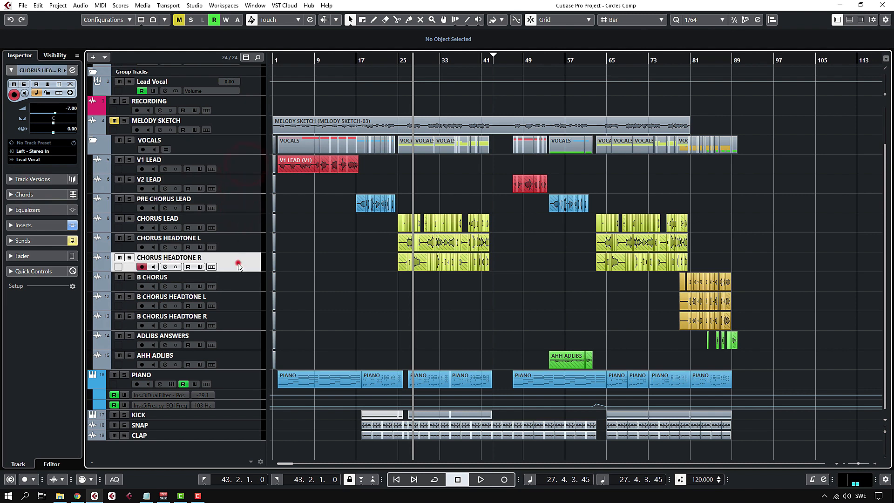
pyautogui.click(324, 246)
pyautogui.click(425, 198)
pyautogui.click(475, 182)
# Step: Open the Add Track dialog for a new audio track from the V1 LEAD track
pyautogui.click(233, 169)
pyautogui.rightClick(242, 168)
pyautogui.moveTo(361, 175)
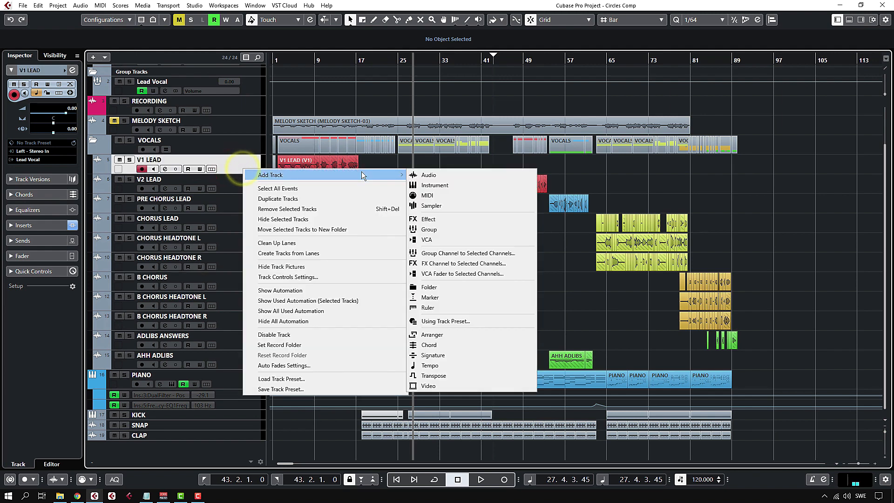
pyautogui.click(424, 175)
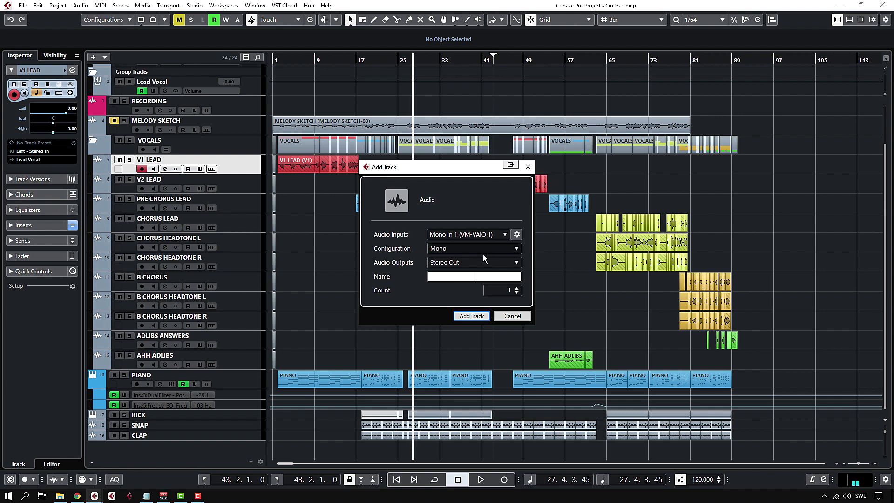
# Step: Examine the available audio output routings for the new track, keeping Stereo Out
pyautogui.click(452, 263)
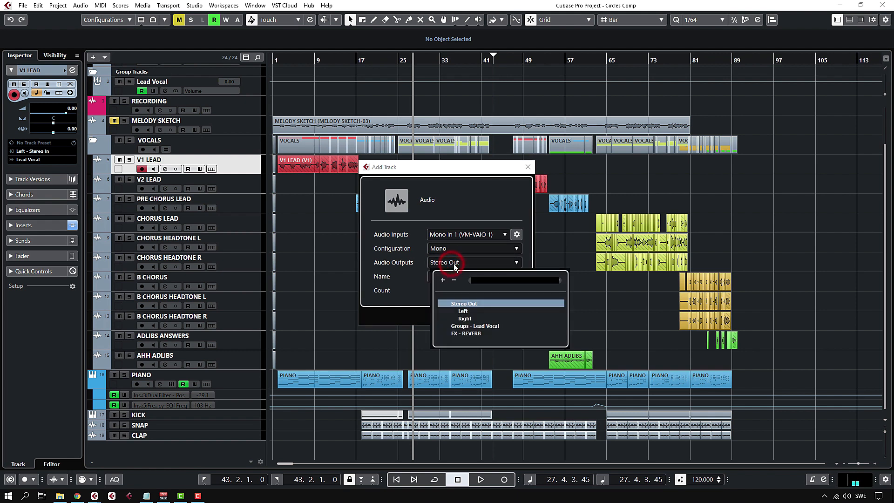
pyautogui.click(453, 264)
pyautogui.click(455, 264)
pyautogui.click(458, 263)
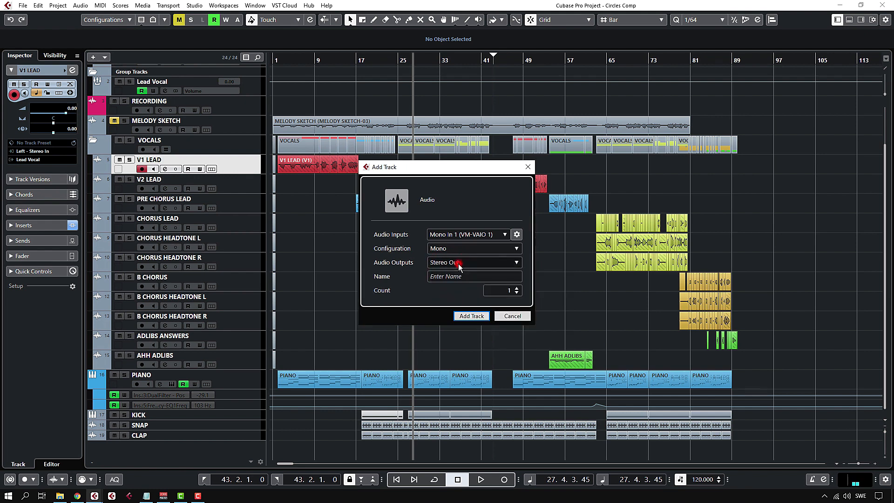
pyautogui.click(458, 264)
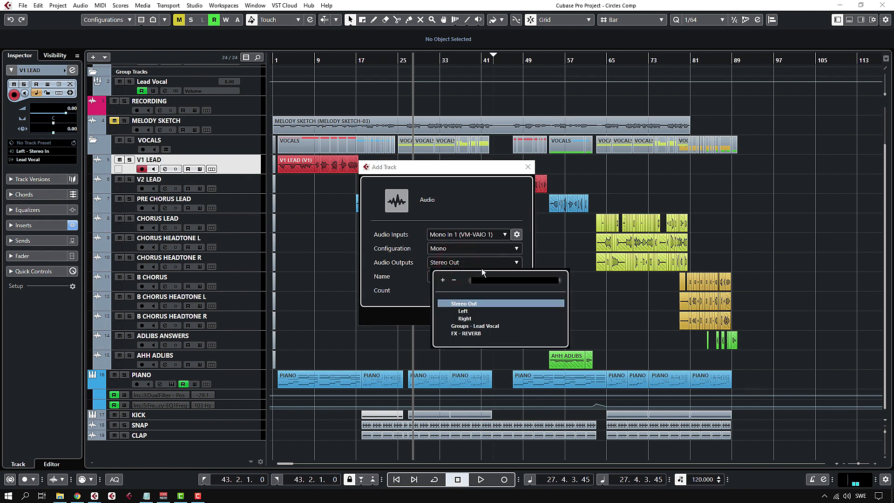
pyautogui.click(461, 263)
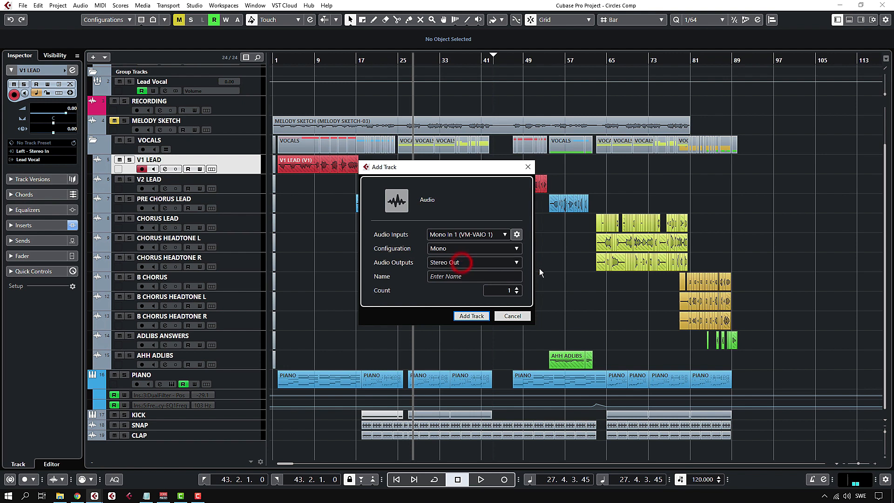
pyautogui.click(570, 259)
pyautogui.click(570, 265)
# Step: Add the mono audio track with the name LEAD COMP and give it a taller row above V1 LEAD
pyautogui.click(461, 276)
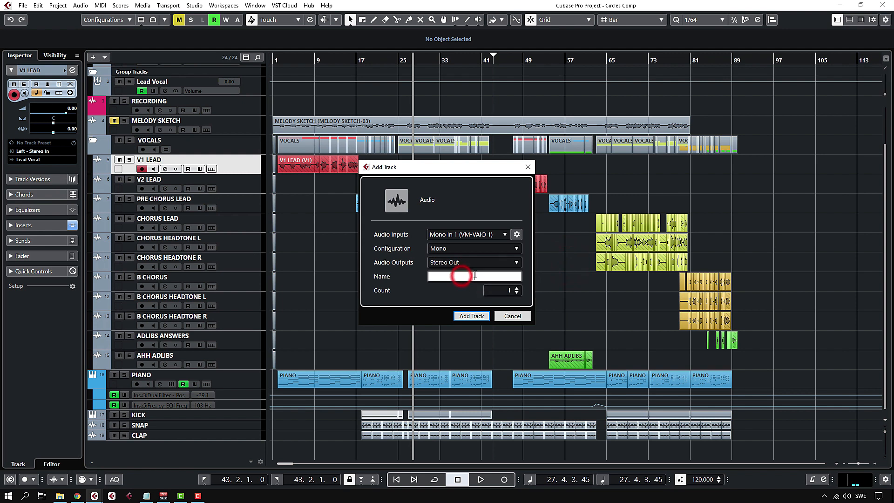
pyautogui.write('LEAD COMP')
pyautogui.press('Return')
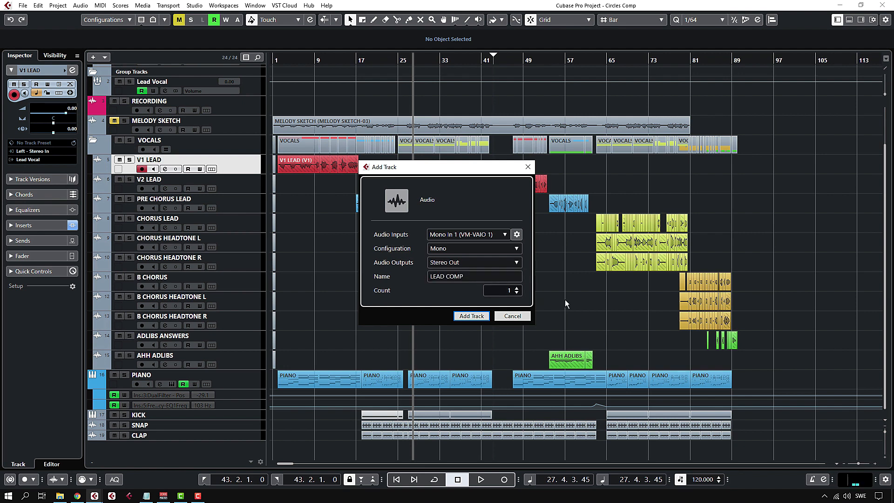
pyautogui.click(483, 320)
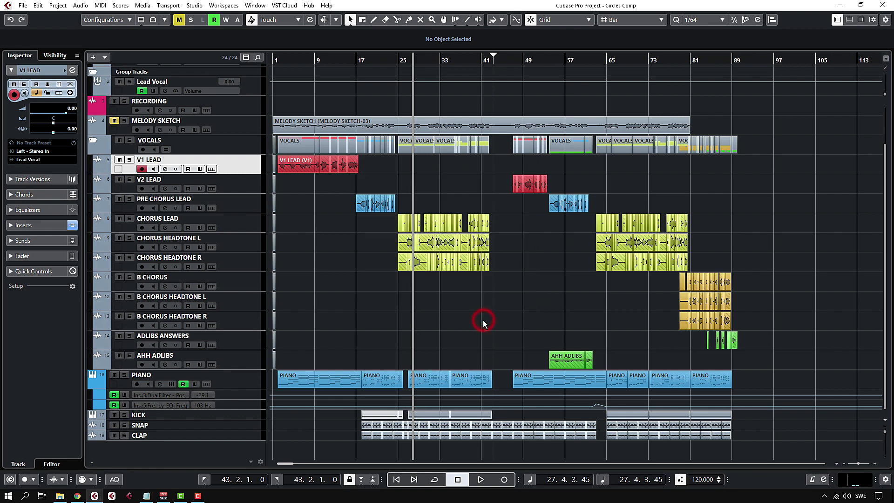
pyautogui.moveTo(252, 178)
pyautogui.mouseDown()
pyautogui.moveTo(251, 161)
pyautogui.moveTo(246, 188)
pyautogui.mouseUp()
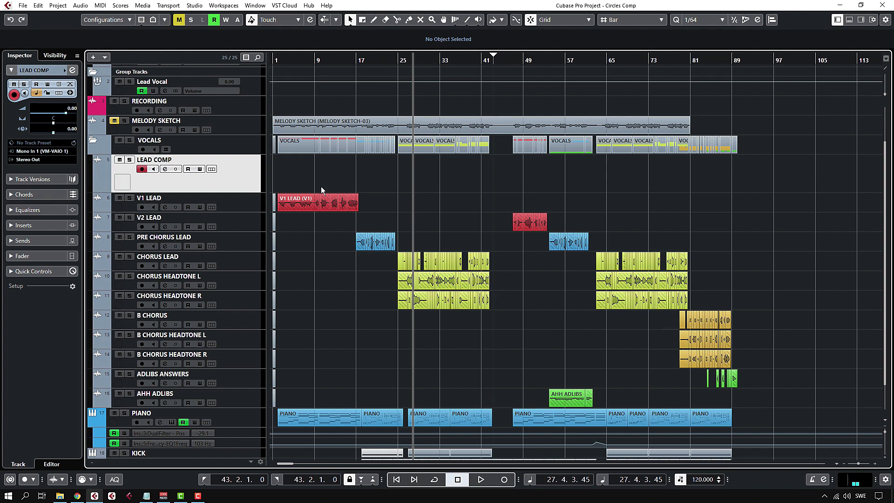
# Step: Point out the lead, headtone and B chorus events by selecting them together, and clear the selection beside the empty LEAD COMP track
pyautogui.moveTo(287, 169)
pyautogui.mouseDown()
pyautogui.moveTo(712, 170)
pyautogui.moveTo(272, 168)
pyautogui.mouseUp()
pyautogui.moveTo(773, 367); pyautogui.dragTo(276, 194)
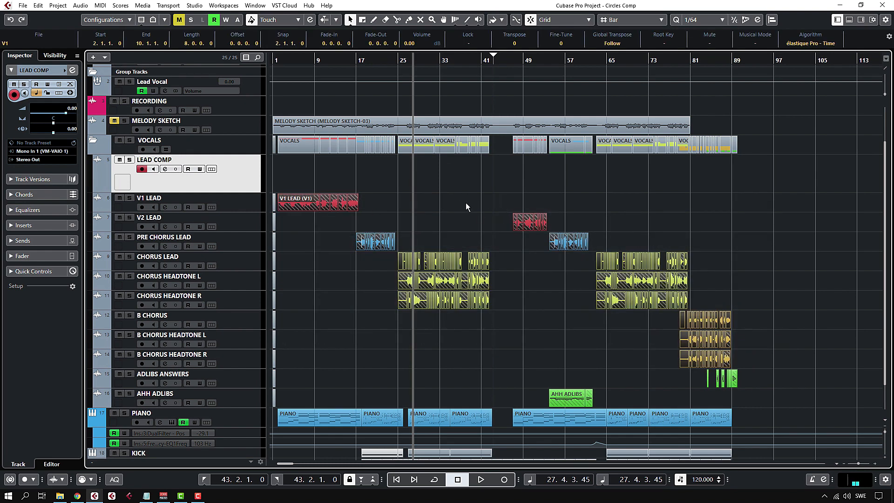
pyautogui.click(449, 201)
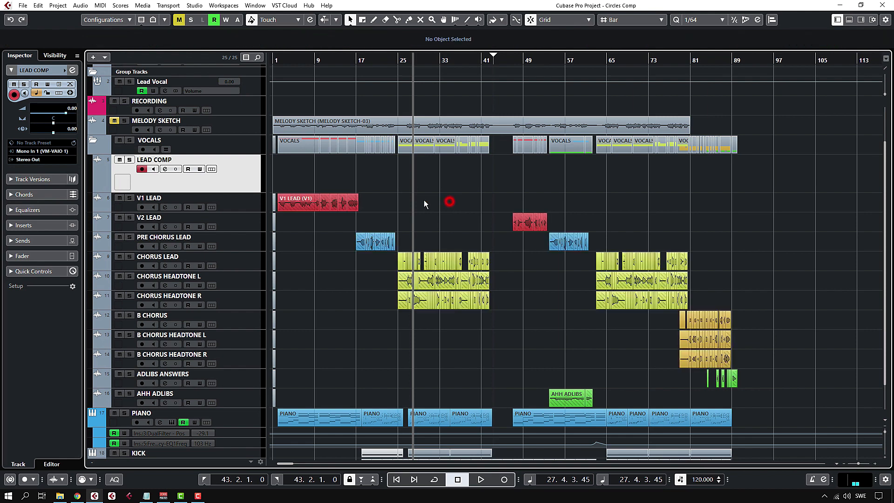
pyautogui.moveTo(334, 168); pyautogui.dragTo(758, 171)
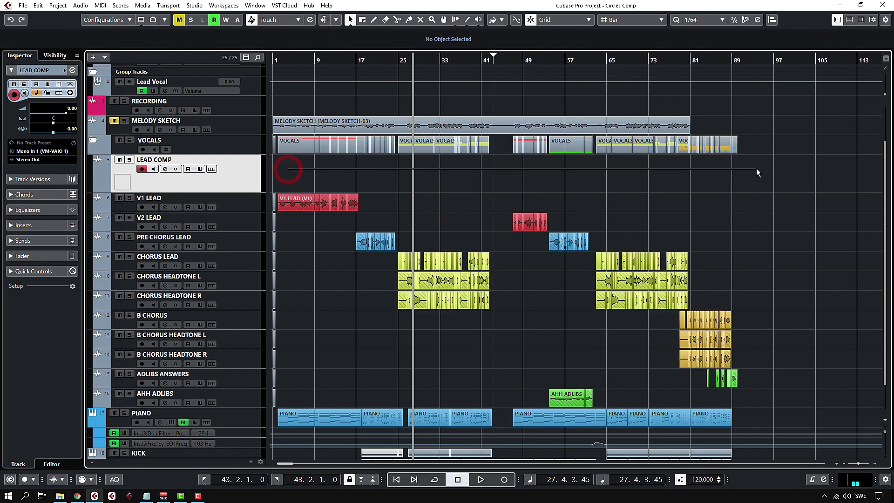
# Step: Show the take lanes of V1 LEAD, look through the takes, hide the lanes and restore the compact track heights
pyautogui.click(208, 285)
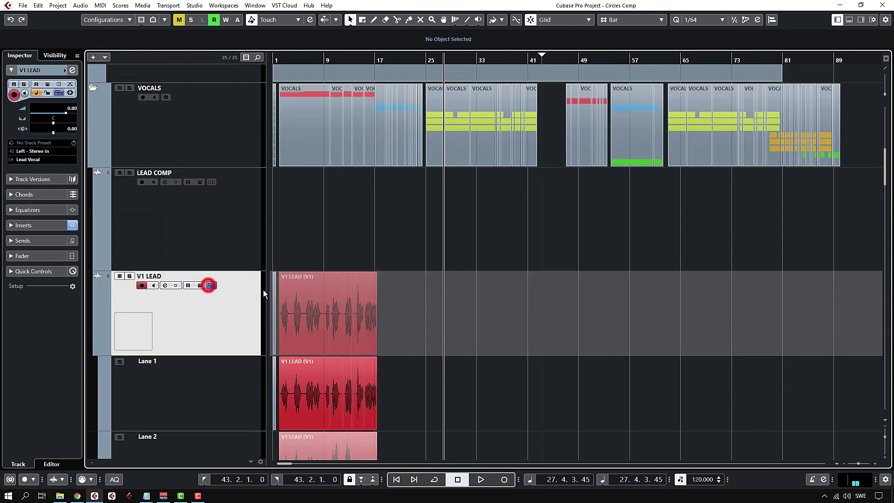
pyautogui.scroll(-3, 335, 309)
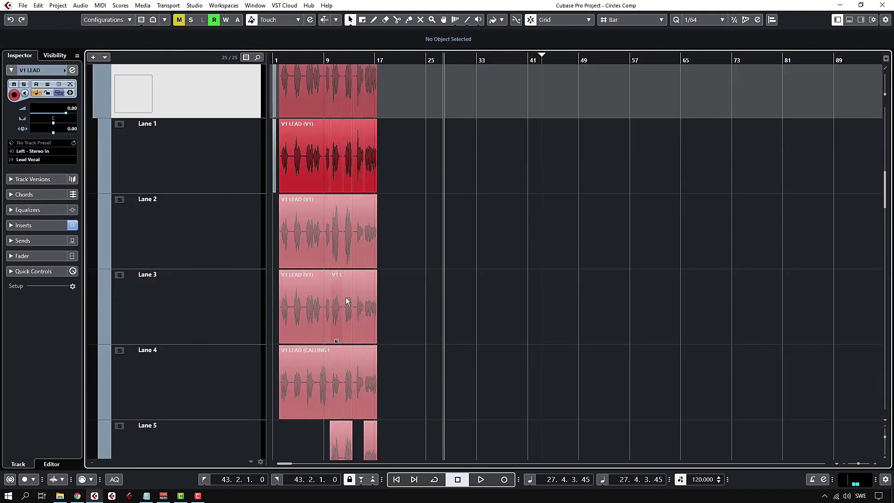
pyautogui.scroll(2, 331, 281)
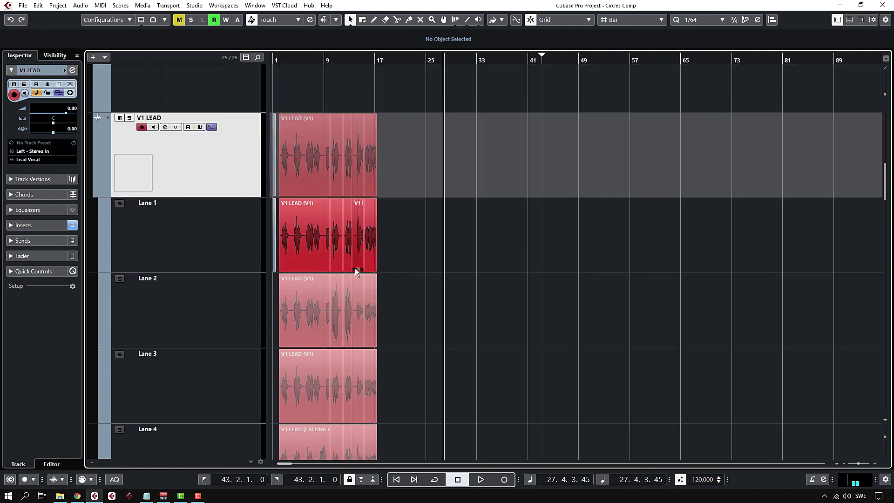
pyautogui.click(212, 127)
pyautogui.scroll(3, 429, 178)
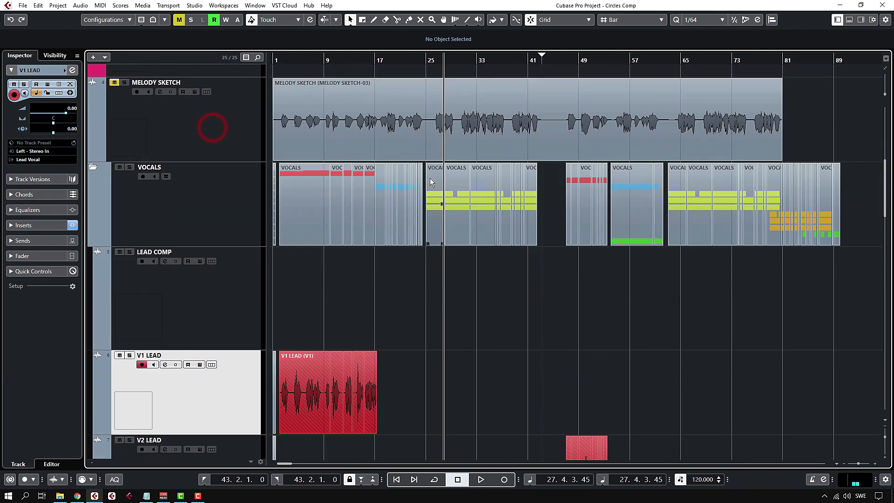
pyautogui.scroll(-2, 434, 217)
pyautogui.scroll(-2, 417, 234)
pyautogui.scroll(2, 430, 227)
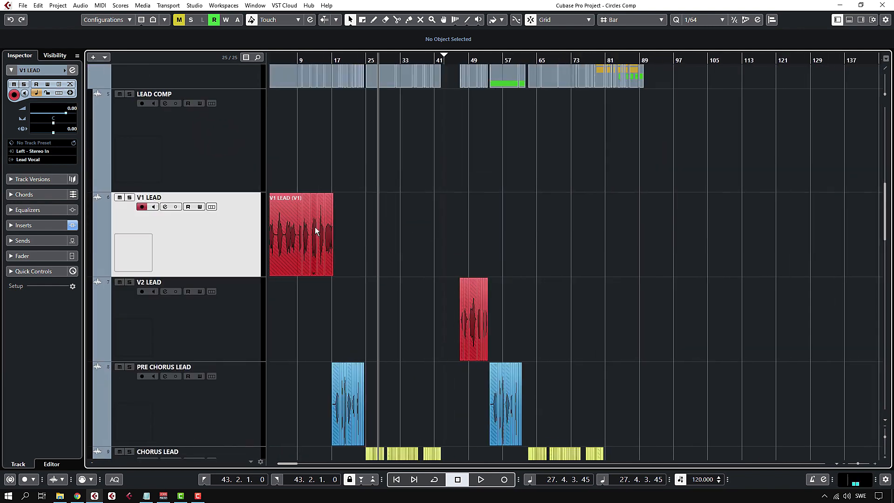
pyautogui.scroll(-2, 507, 223)
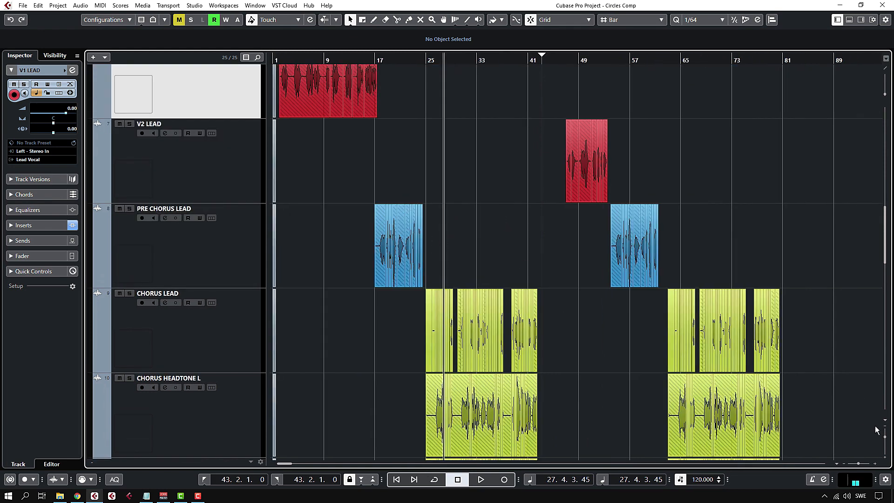
pyautogui.moveTo(884, 436); pyautogui.dragTo(886, 432)
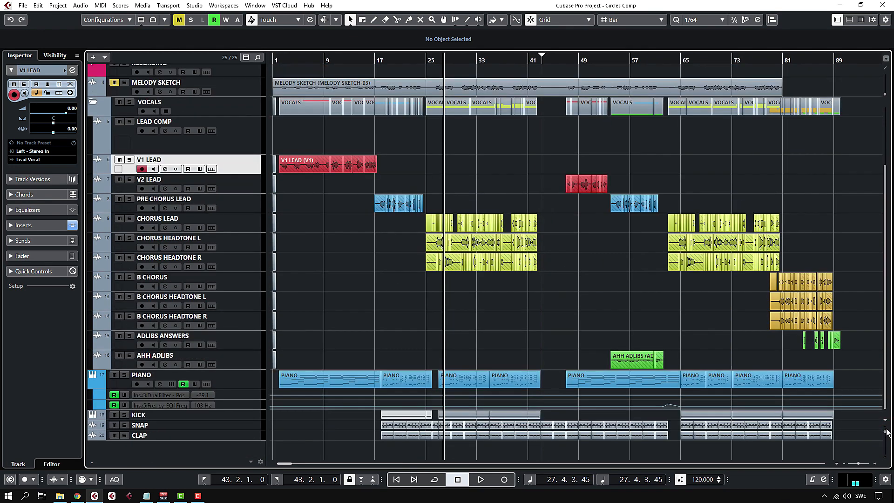
# Step: Copy the V1 LEAD and V2 LEAD events and the first PRE CHORUS LEAD and CHORUS LEAD sections to the LEAD COMP track
pyautogui.scroll(2, 630, 316)
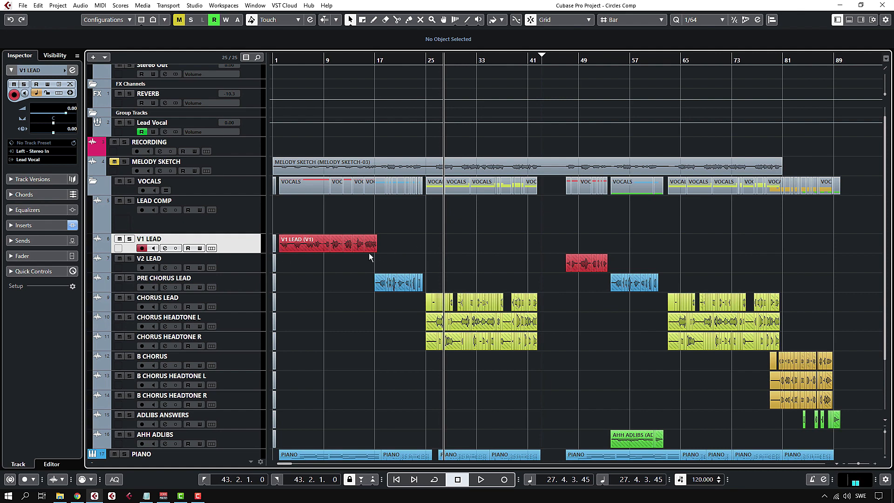
pyautogui.scroll(3, 284, 253)
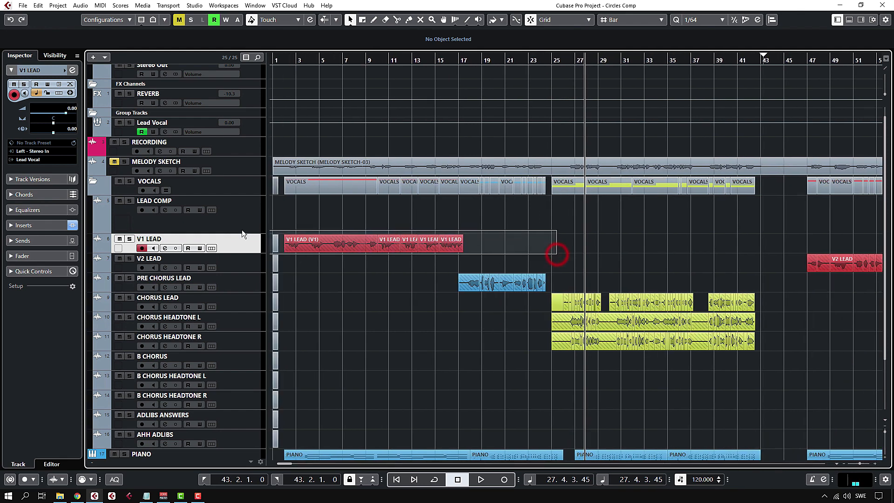
pyautogui.moveTo(537, 241); pyautogui.dragTo(276, 219)
pyautogui.scroll(-3, 446, 223)
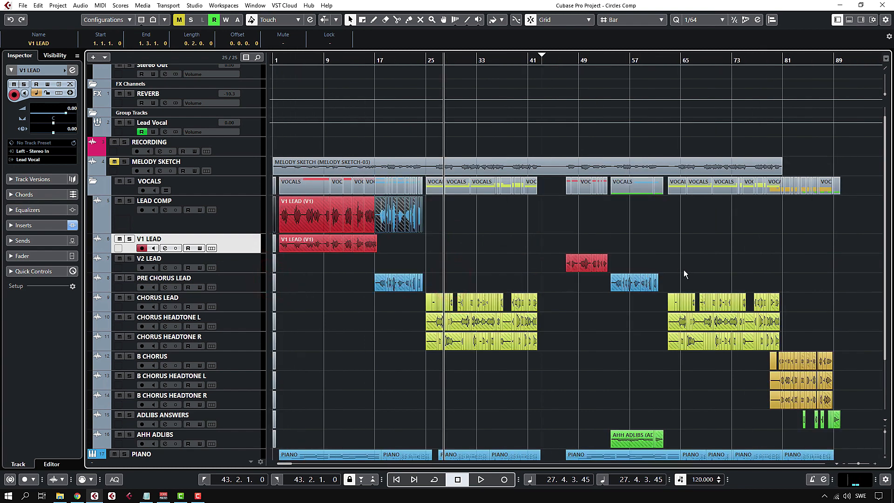
pyautogui.moveTo(576, 302); pyautogui.dragTo(298, 215)
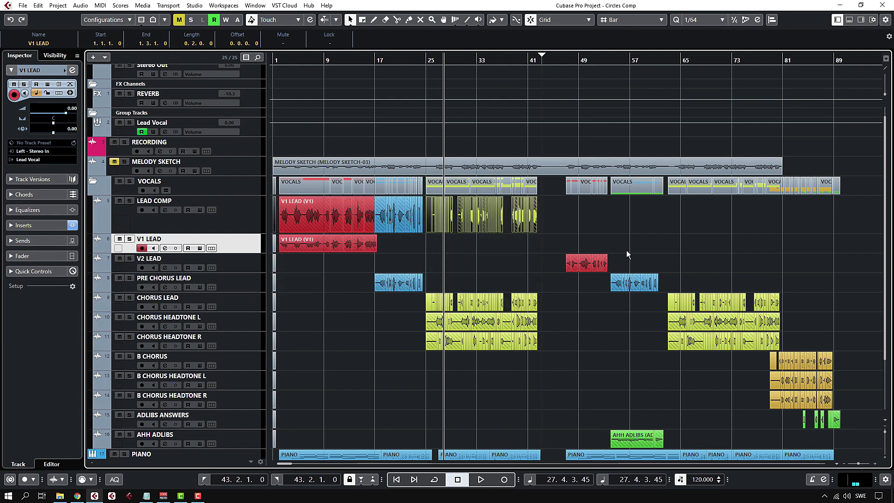
pyautogui.moveTo(642, 261); pyautogui.dragTo(274, 226)
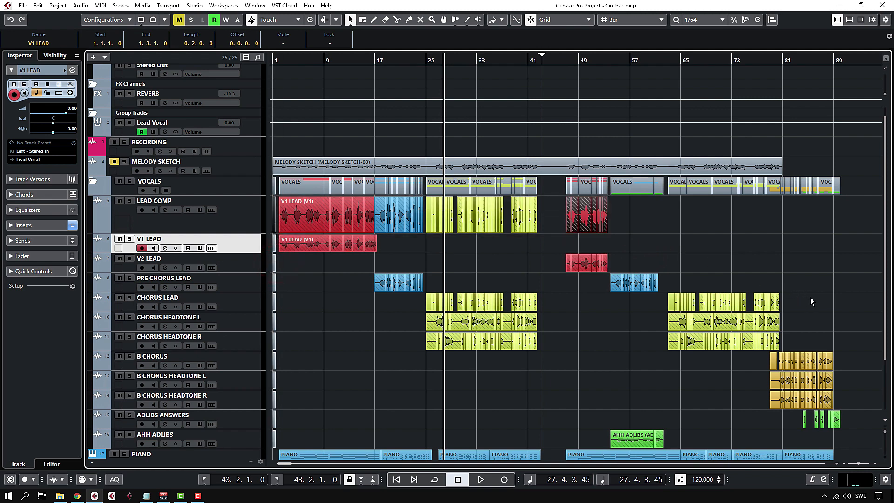
# Step: Copy the B CHORUS lead events to the LEAD COMP track, keeping their position in time
pyautogui.click(848, 348)
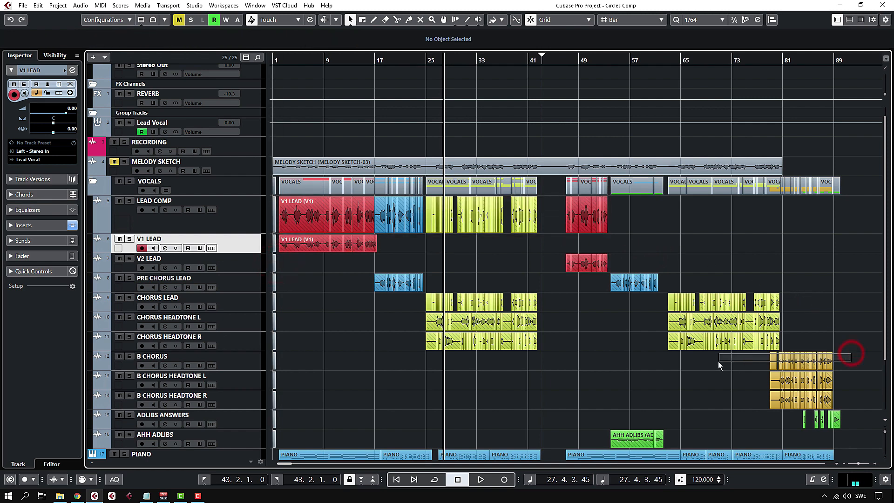
pyautogui.click(862, 361)
pyautogui.moveTo(863, 361); pyautogui.dragTo(274, 221)
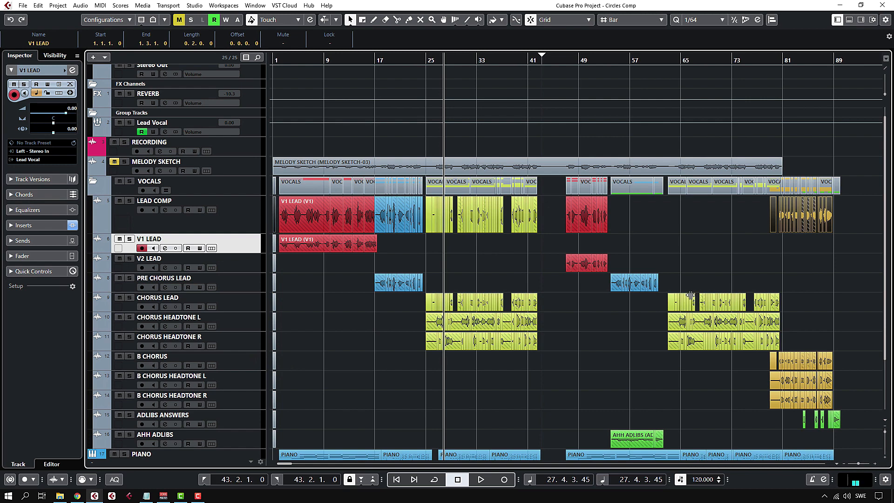
# Step: Point out the second CHORUS LEAD and second PRE CHORUS LEAD sections by selecting each in turn, and clear the selection
pyautogui.moveTo(624, 294); pyautogui.dragTo(835, 303)
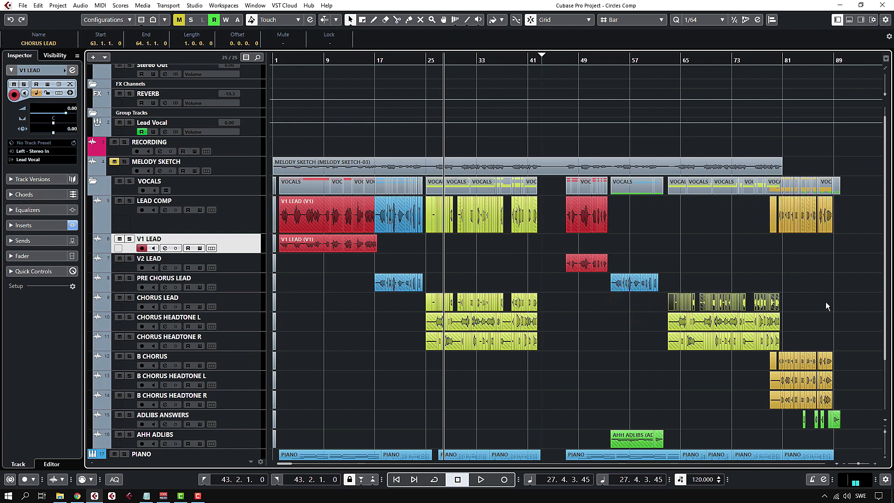
pyautogui.click(551, 301)
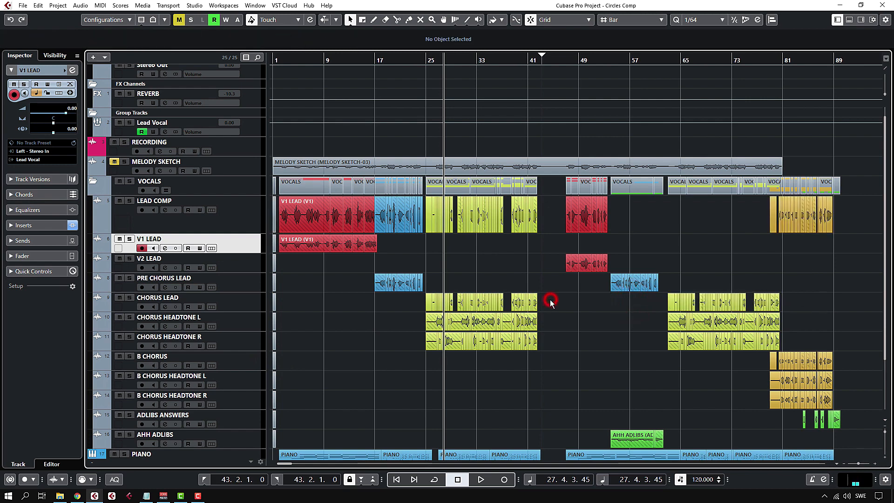
pyautogui.moveTo(591, 287); pyautogui.dragTo(688, 288)
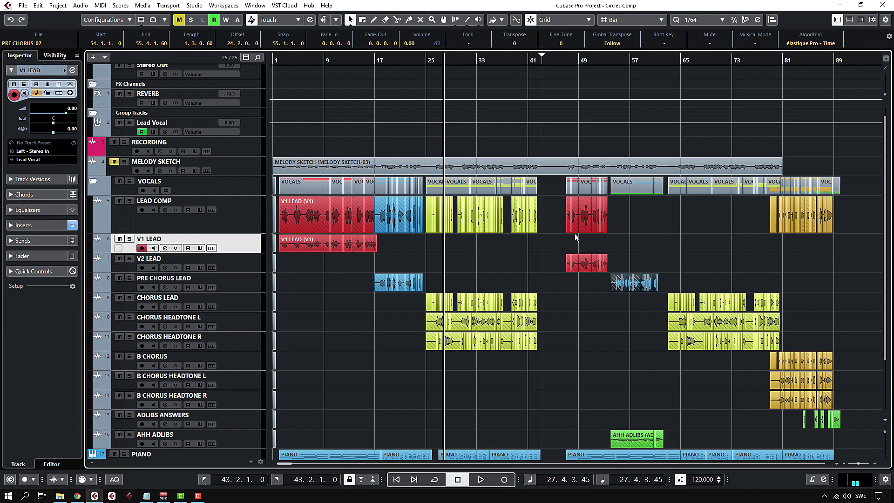
pyautogui.click(864, 210)
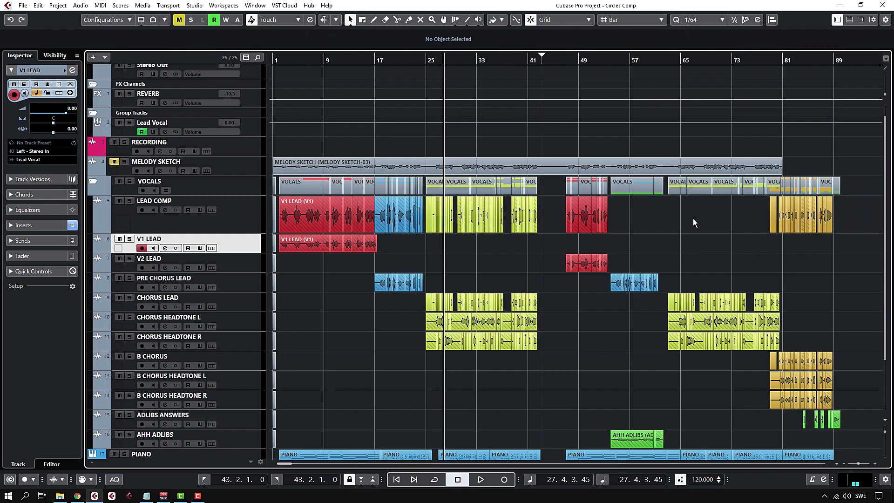
# Step: Show the take lanes of the LEAD COMP track, look closely at the first chorus takes and hide the lanes
pyautogui.click(210, 210)
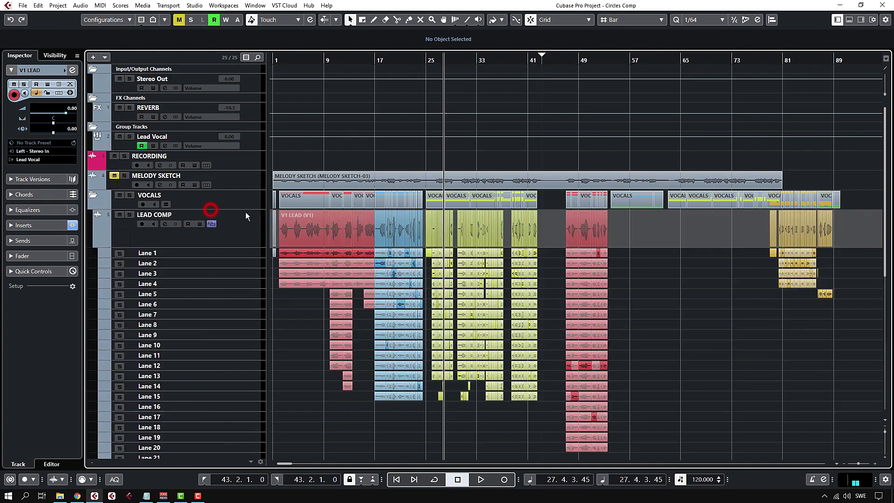
pyautogui.press('h')
pyautogui.press('h')
pyautogui.press('h')
pyautogui.press('h')
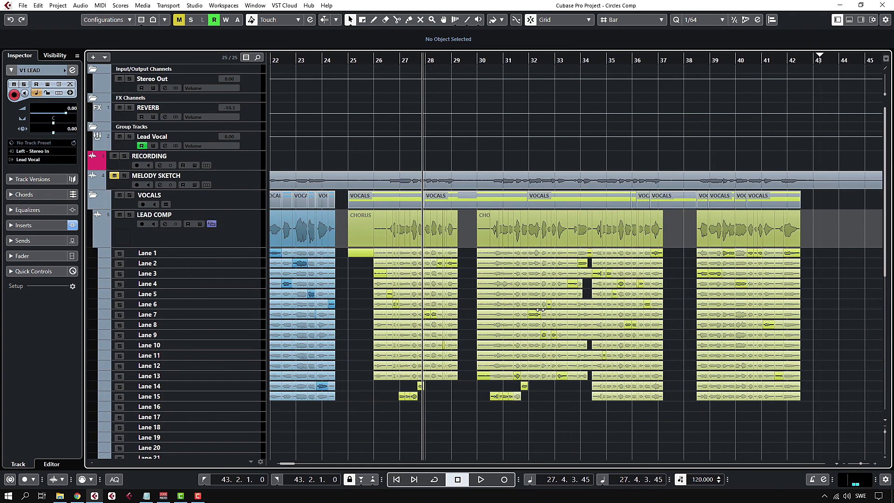
pyautogui.click(212, 224)
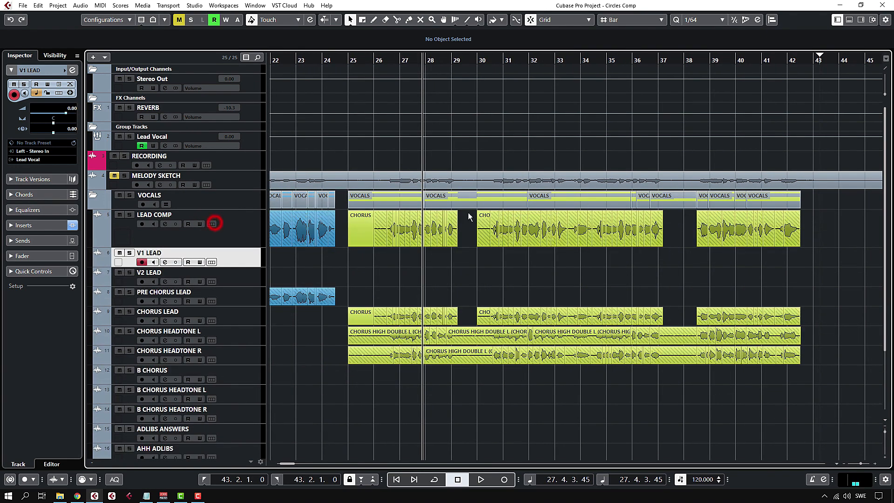
# Step: Select all events on the LEAD COMP track and apply Delete Overlaps to them
pyautogui.press('g')
pyautogui.press('g')
pyautogui.press('g')
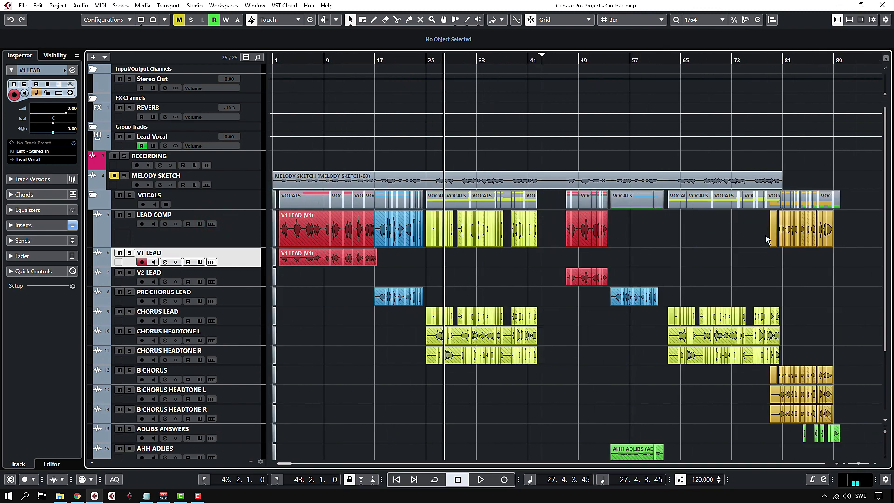
pyautogui.press('g')
pyautogui.press('g')
pyautogui.press('h')
pyautogui.press('h')
pyautogui.click(306, 219)
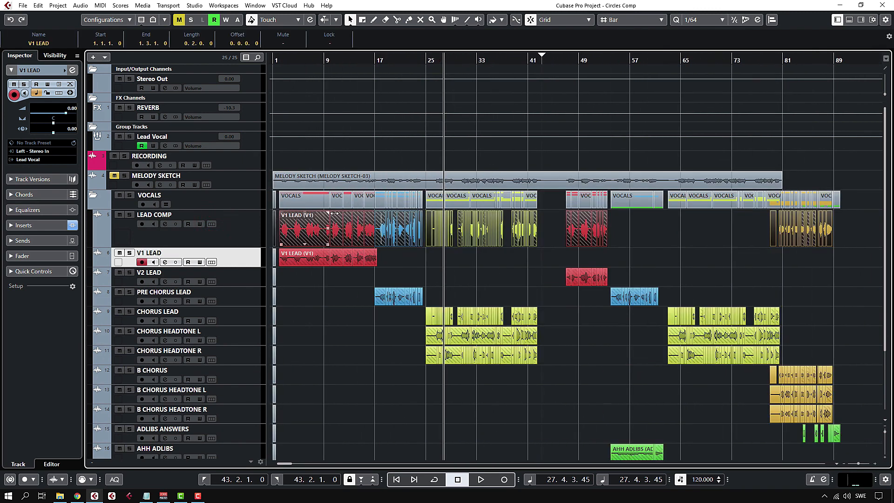
pyautogui.click(623, 222)
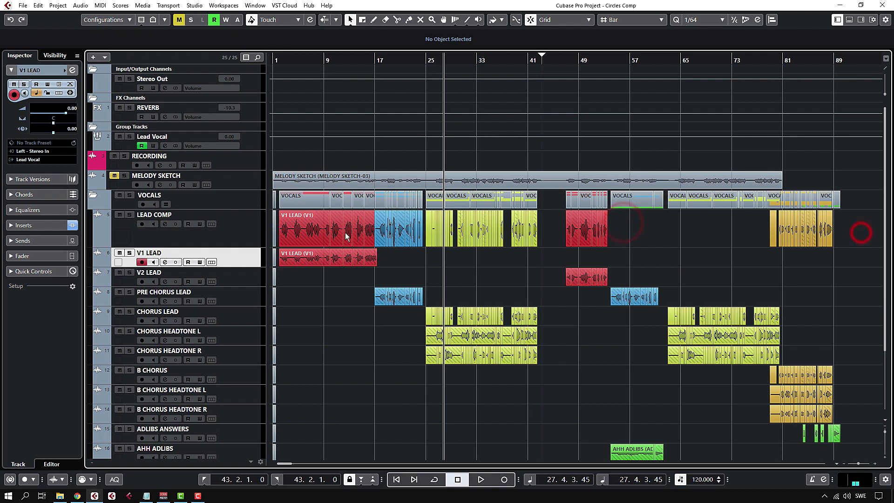
pyautogui.moveTo(861, 236); pyautogui.dragTo(276, 241)
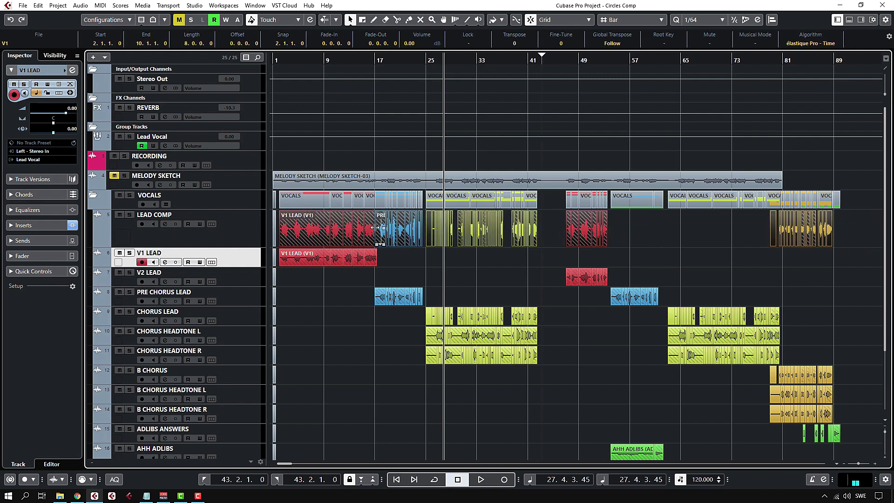
pyautogui.click(76, 6)
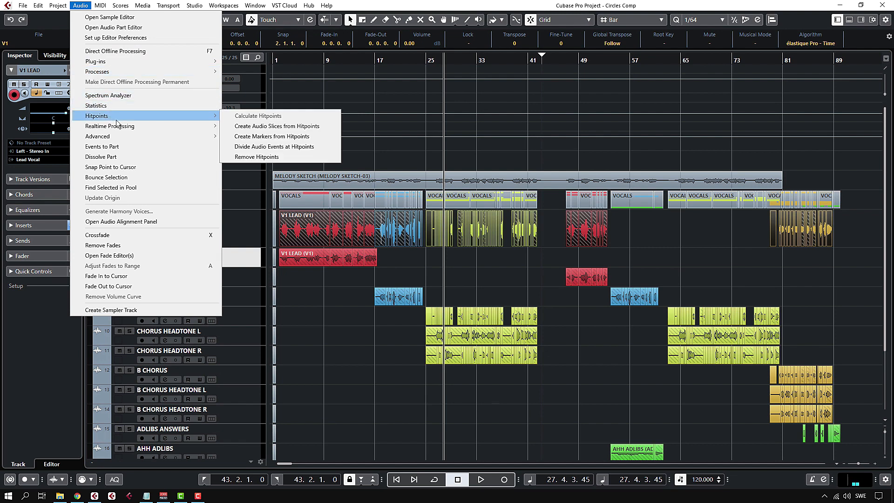
pyautogui.moveTo(130, 136)
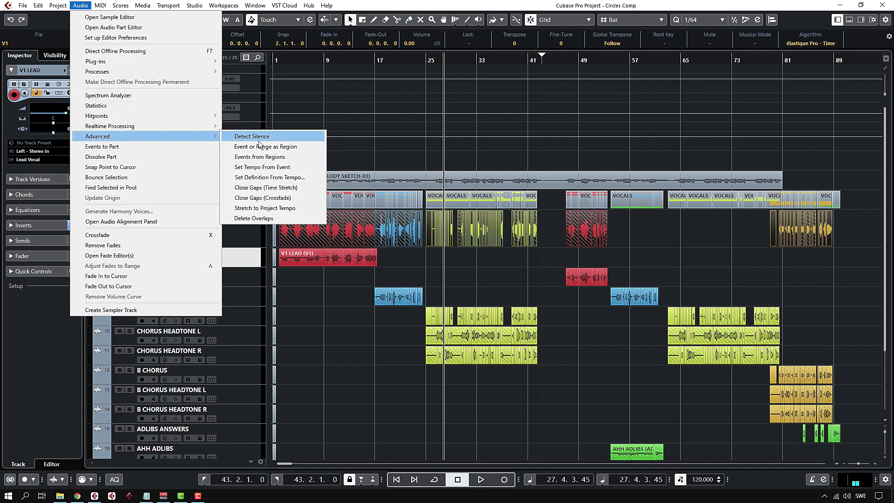
pyautogui.click(293, 219)
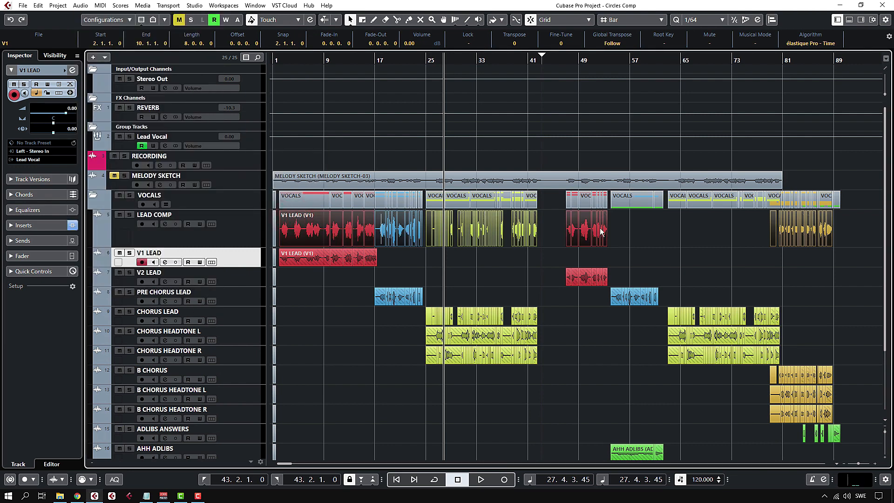
# Step: Examine the event boundaries on the LEAD COMP track up close around the end of the first chorus
pyautogui.scroll(2, 530, 228)
pyautogui.scroll(4, 530, 228)
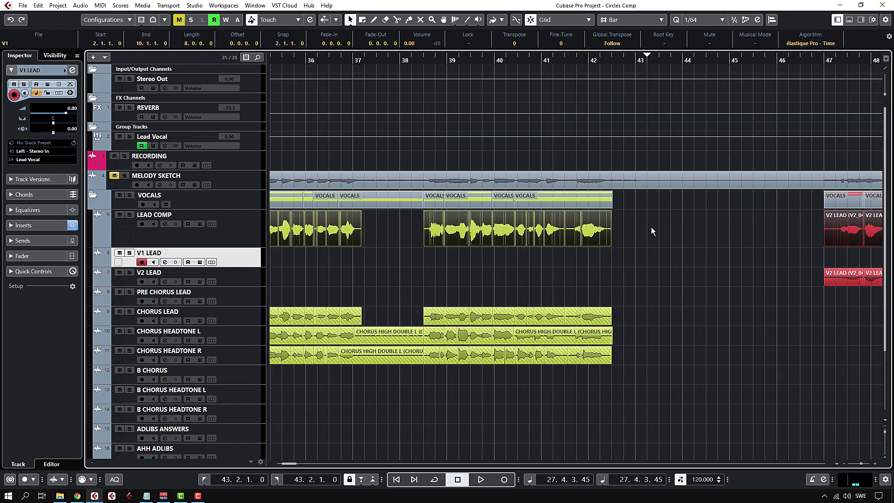
pyautogui.scroll(6, 590, 230)
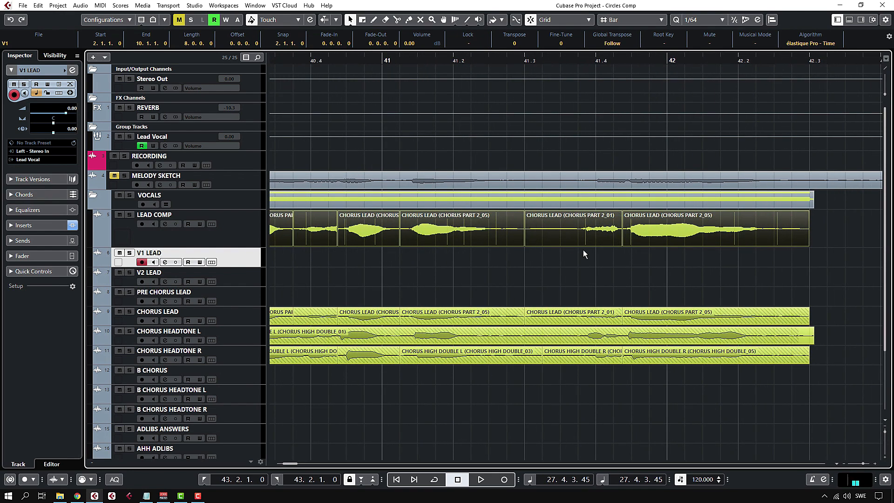
pyautogui.click(588, 229)
pyautogui.scroll(-8, 588, 229)
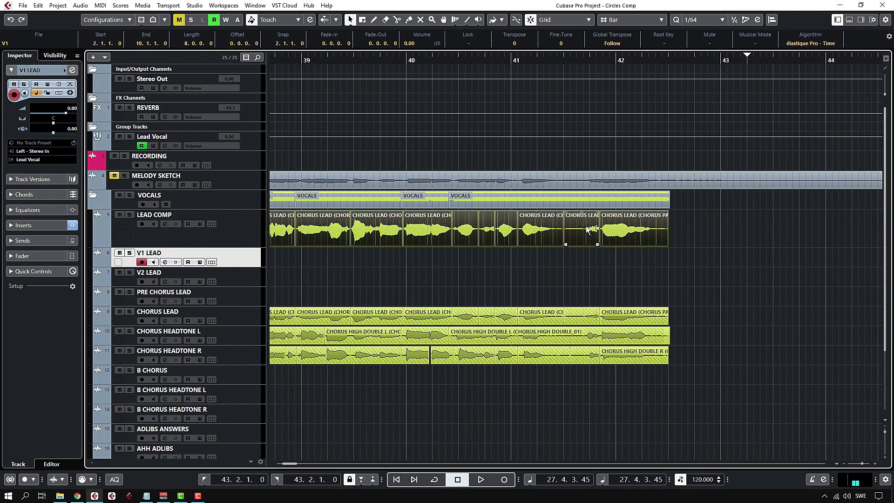
pyautogui.scroll(-4, 588, 229)
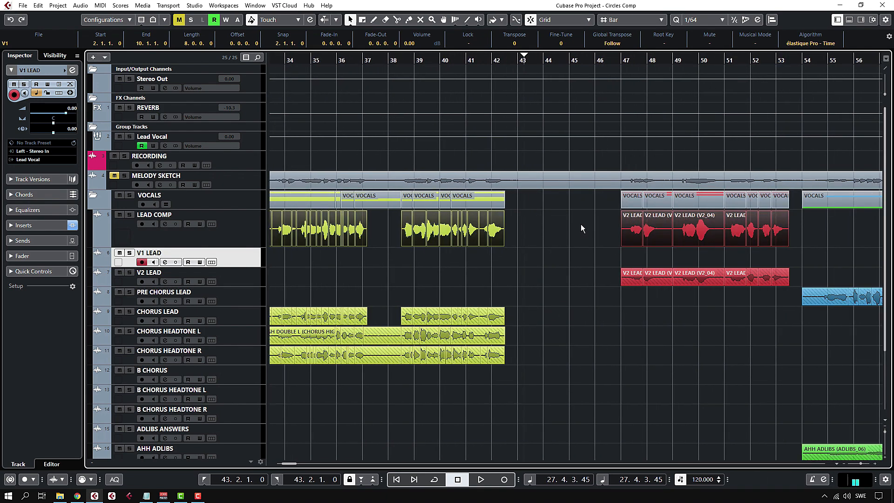
pyautogui.scroll(-5, 580, 225)
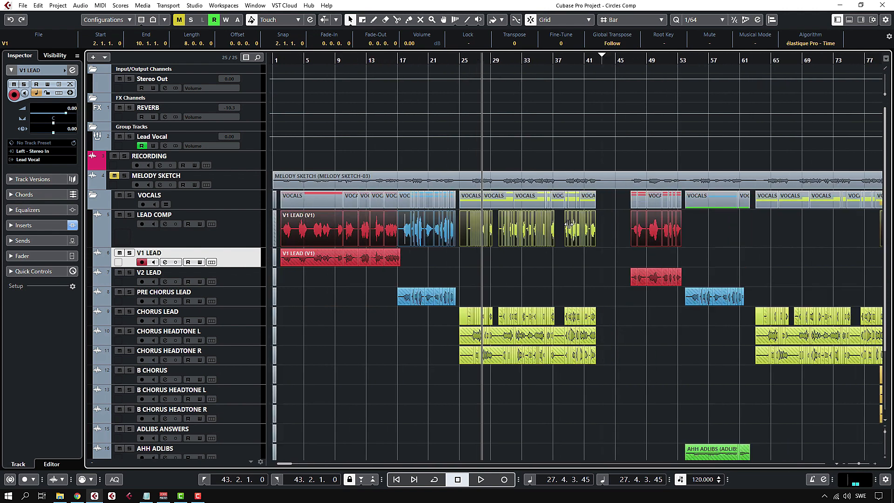
# Step: Show the LEAD COMP lanes, enlarge Lane 1 to examine its events, hide the lanes and return to the whole arrangement
pyautogui.click(212, 224)
pyautogui.scroll(5, 538, 251)
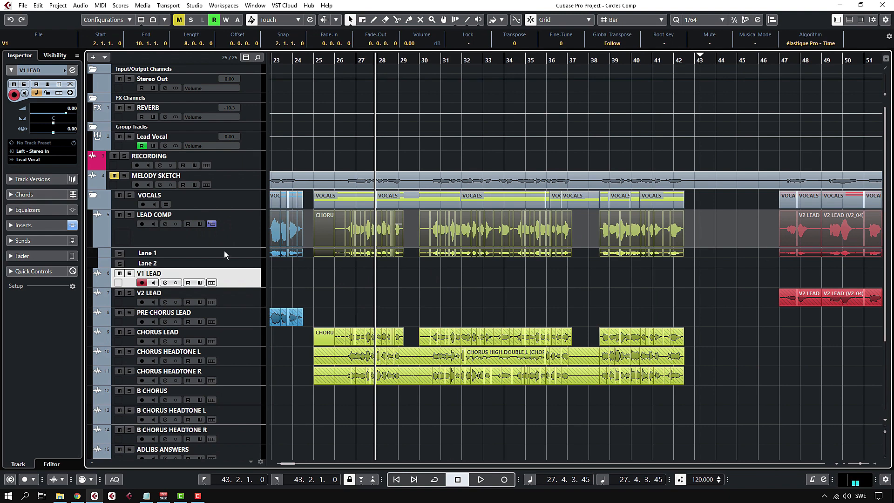
pyautogui.moveTo(231, 256); pyautogui.dragTo(232, 284)
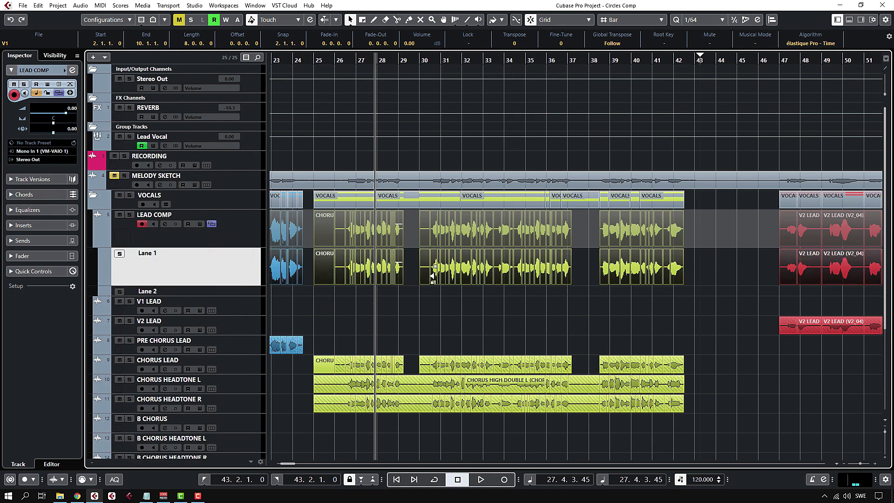
pyautogui.press('g')
pyautogui.press('g')
pyautogui.press('g')
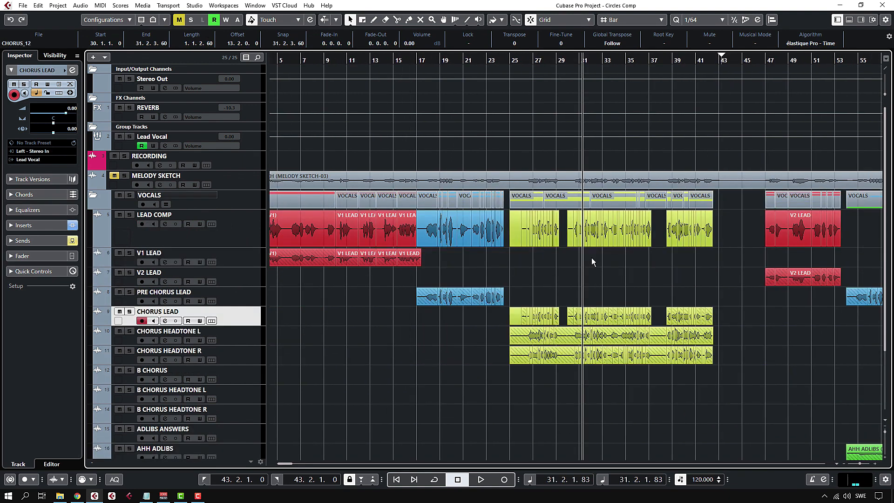
pyautogui.hscroll(5, 688, 295)
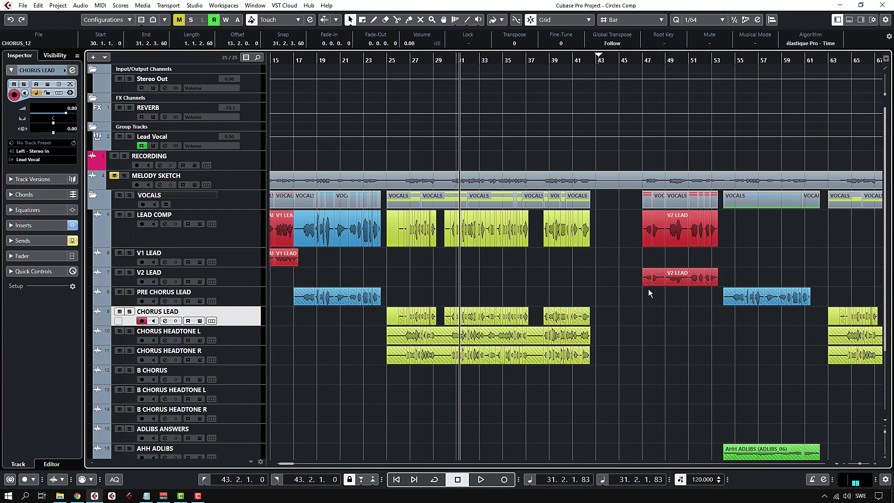
pyautogui.scroll(-1, 584, 285)
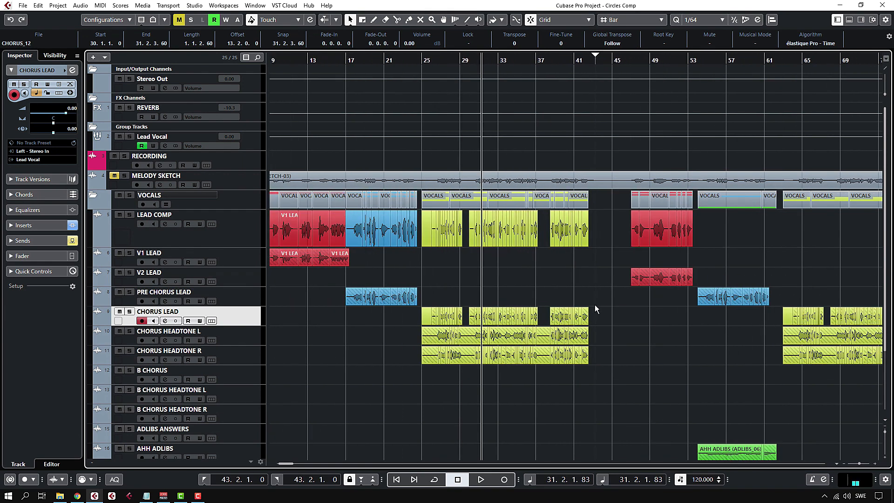
pyautogui.scroll(-3, 608, 268)
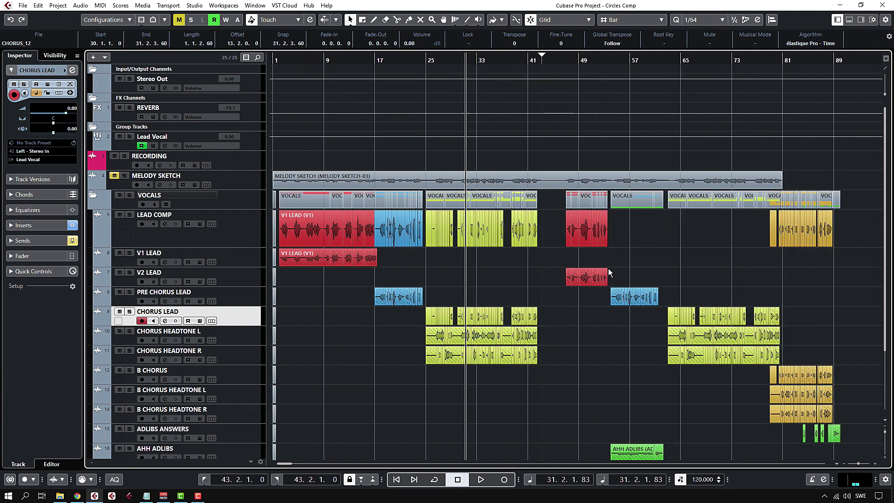
# Step: Point out the LEAD COMP events, the first chorus headtone sections and the B chorus headtones by selecting them in turn
pyautogui.click(763, 237)
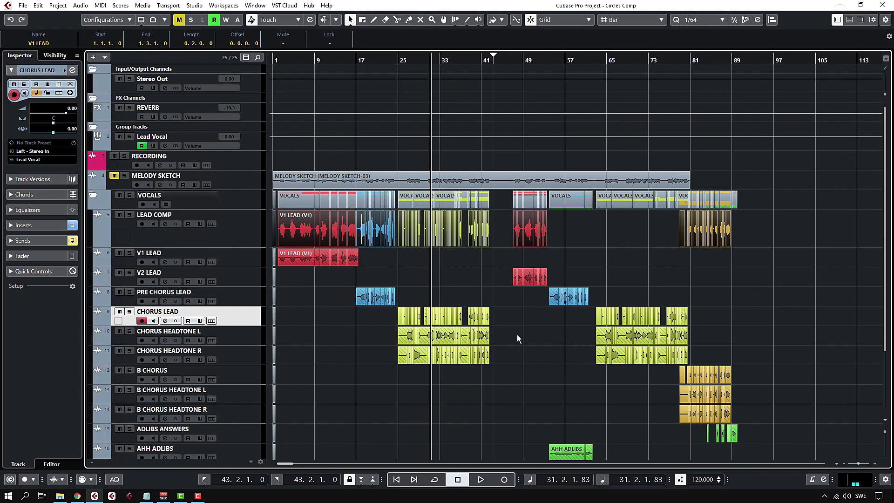
pyautogui.moveTo(515, 335); pyautogui.dragTo(404, 337)
pyautogui.moveTo(519, 354); pyautogui.dragTo(403, 353)
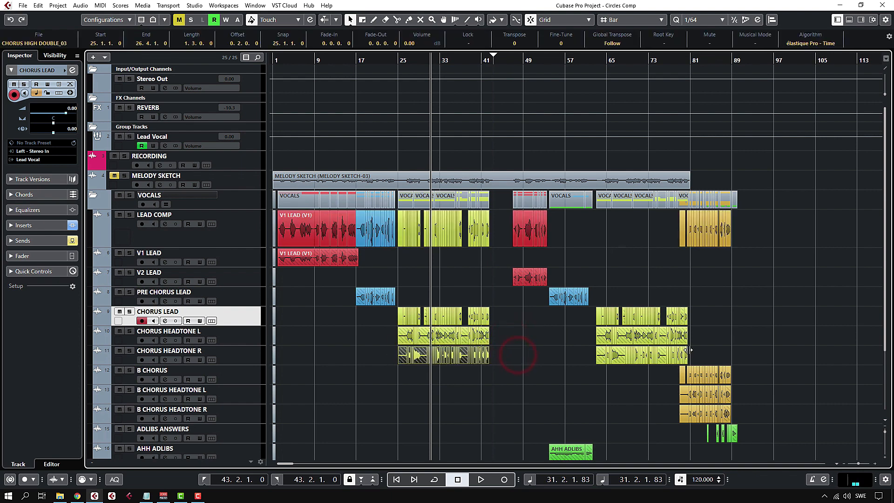
pyautogui.moveTo(769, 397); pyautogui.dragTo(652, 400)
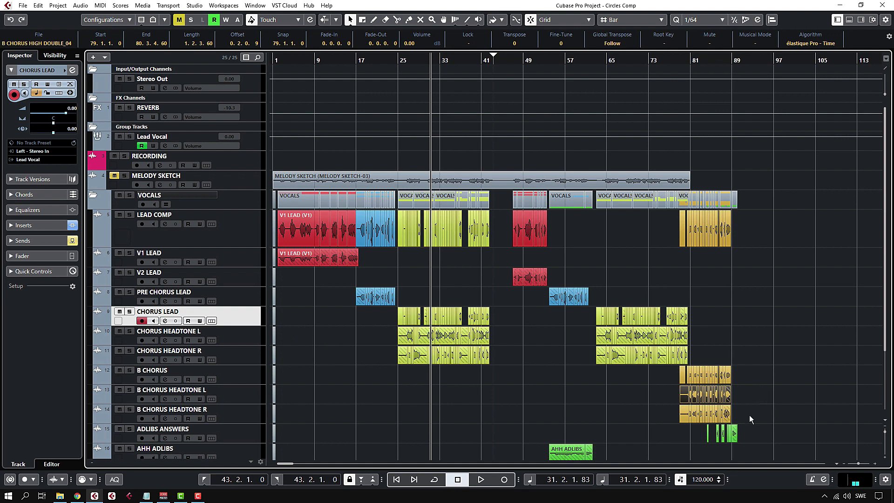
pyautogui.moveTo(750, 415); pyautogui.dragTo(664, 404)
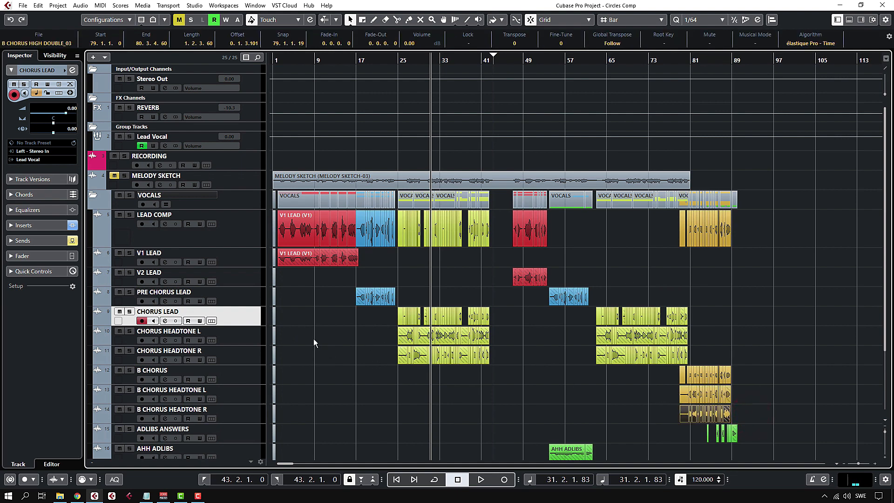
# Step: Select the CHORUS HEADTONE R track and look over the vocal tracks and the instrument tracks below them
pyautogui.click(223, 354)
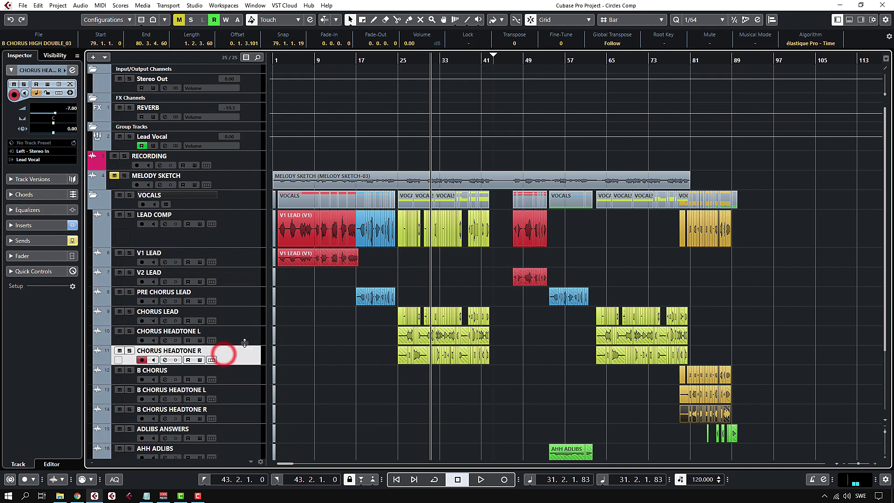
pyautogui.click(244, 341)
pyautogui.click(243, 362)
pyautogui.scroll(3, 402, 355)
pyautogui.scroll(-2, 406, 357)
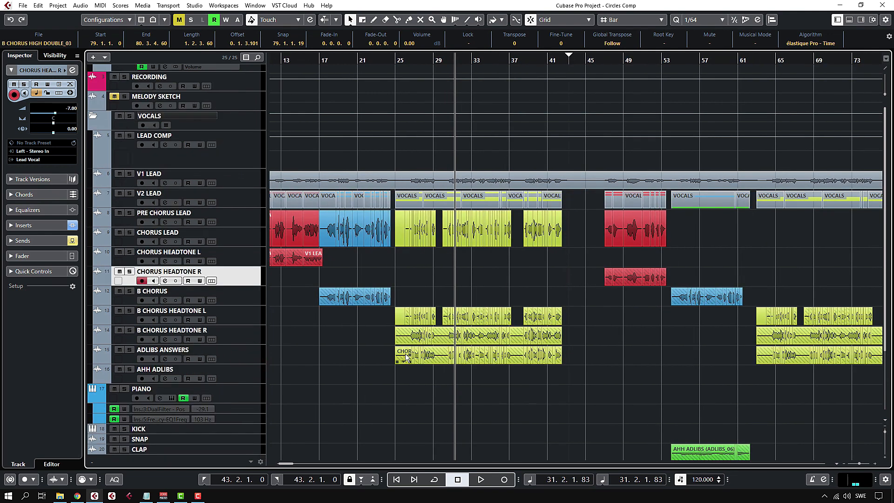
pyautogui.scroll(-1, 454, 345)
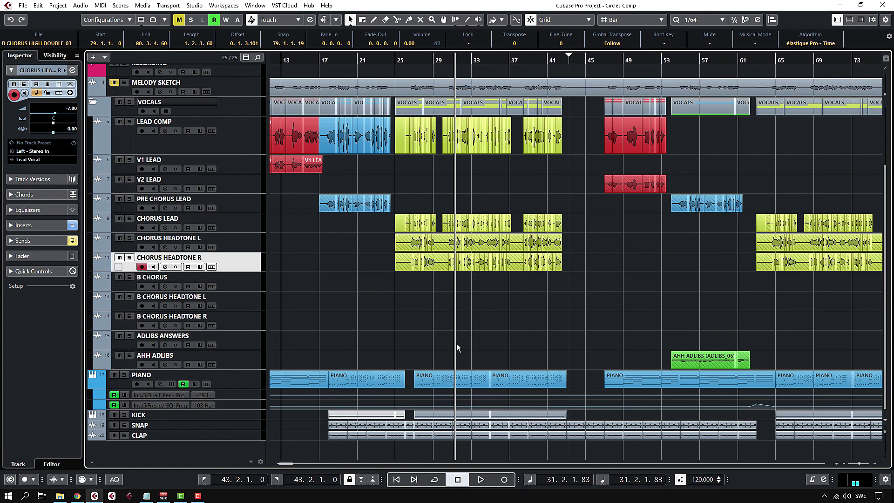
pyautogui.scroll(4, 454, 340)
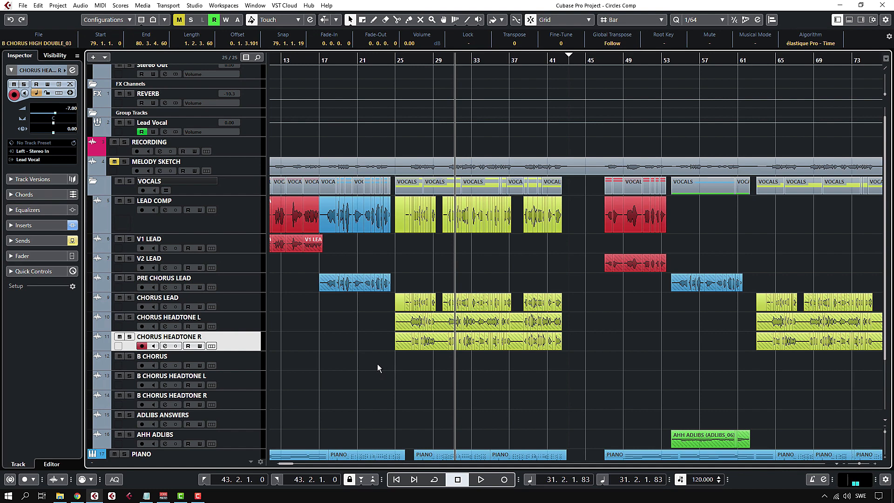
# Step: Point out the B CHORUS HEADTONE L and R events and the CHORUS HEADTONE L and R events by selecting each pair
pyautogui.scroll(-6, 546, 321)
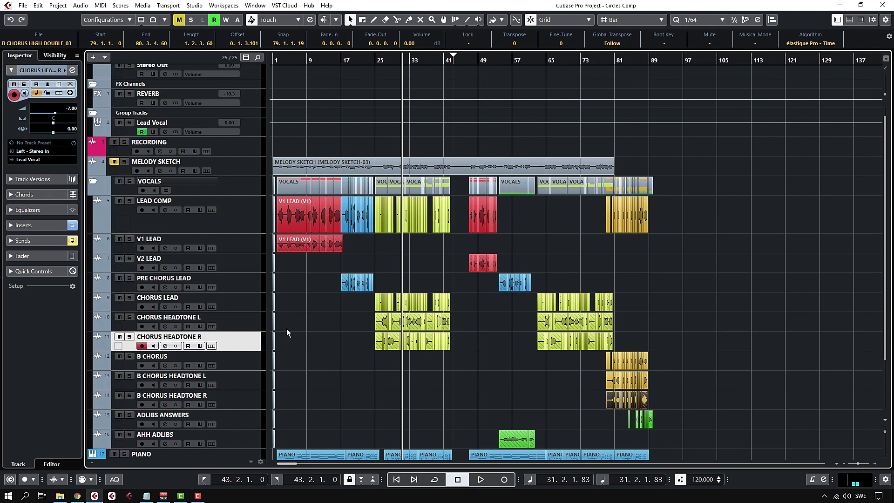
pyautogui.scroll(1, 286, 328)
pyautogui.scroll(3, 301, 327)
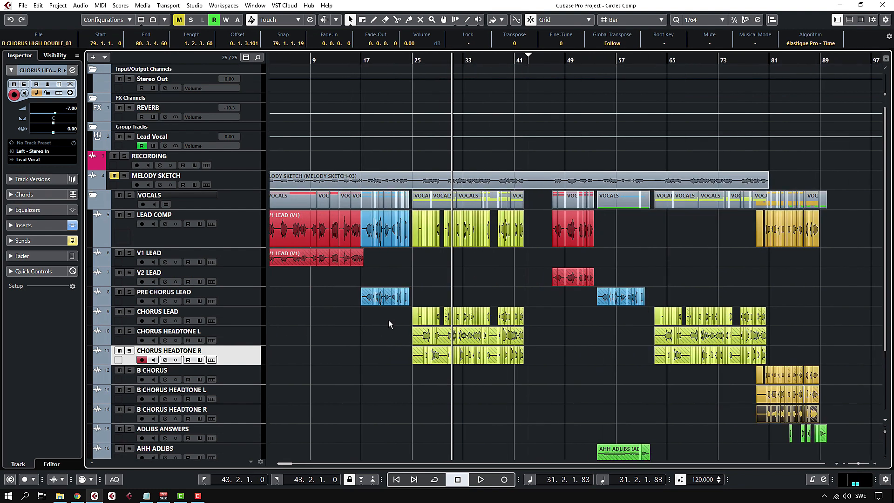
pyautogui.scroll(-2, 493, 297)
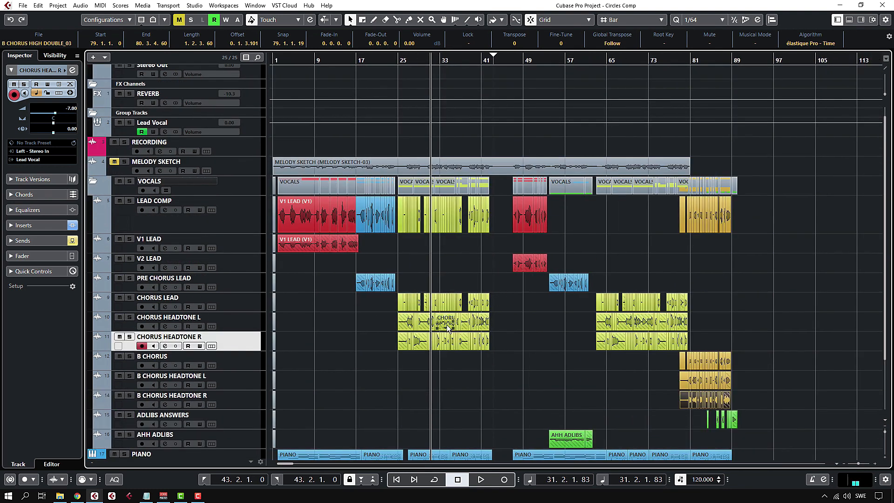
pyautogui.moveTo(758, 396); pyautogui.dragTo(632, 385)
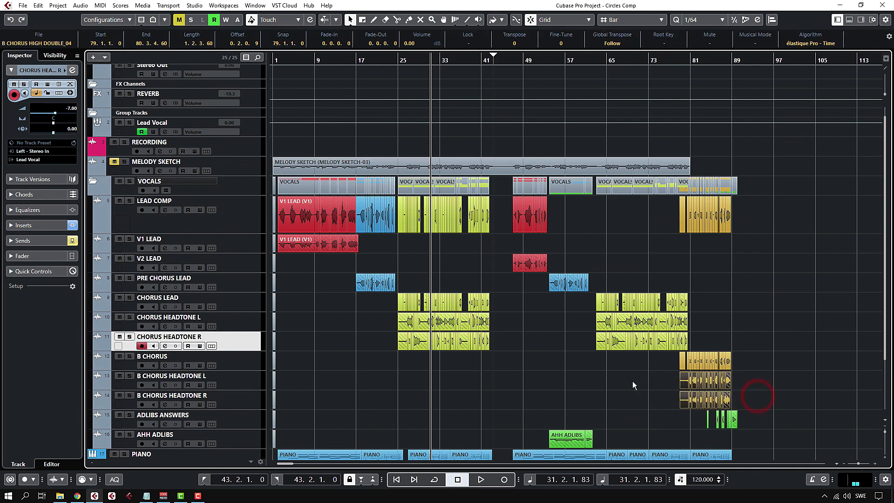
pyautogui.moveTo(530, 341); pyautogui.dragTo(367, 325)
pyautogui.moveTo(763, 397); pyautogui.dragTo(659, 384)
pyautogui.moveTo(499, 340); pyautogui.dragTo(368, 317)
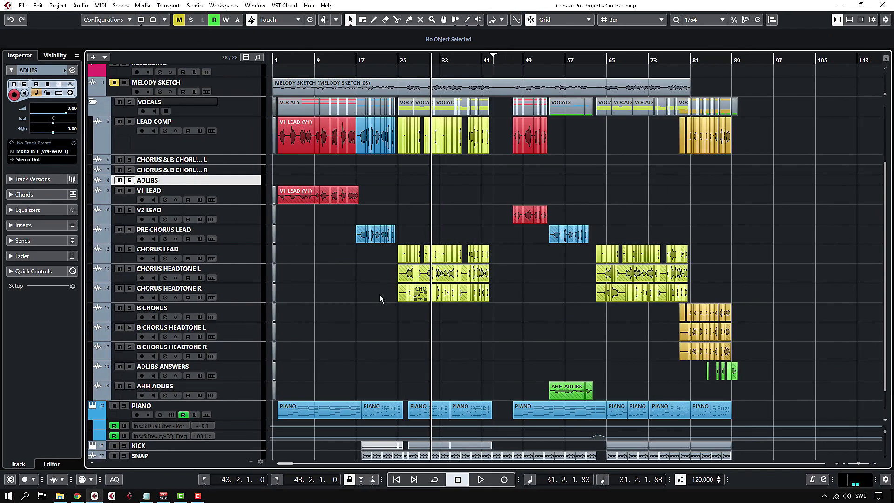
# Step: Copy all CHORUS HEADTONE L and R events onto the matching combined chorus and B chorus L and R tracks
pyautogui.scroll(1, 381, 295)
pyautogui.scroll(-2, 381, 295)
pyautogui.moveTo(656, 266); pyautogui.dragTo(355, 270)
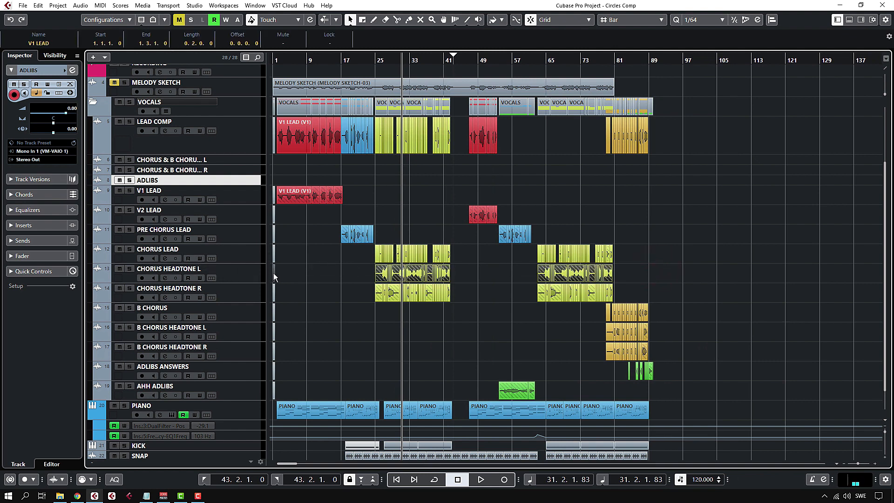
pyautogui.moveTo(274, 274); pyautogui.dragTo(270, 157)
pyautogui.moveTo(273, 160); pyautogui.dragTo(273, 162)
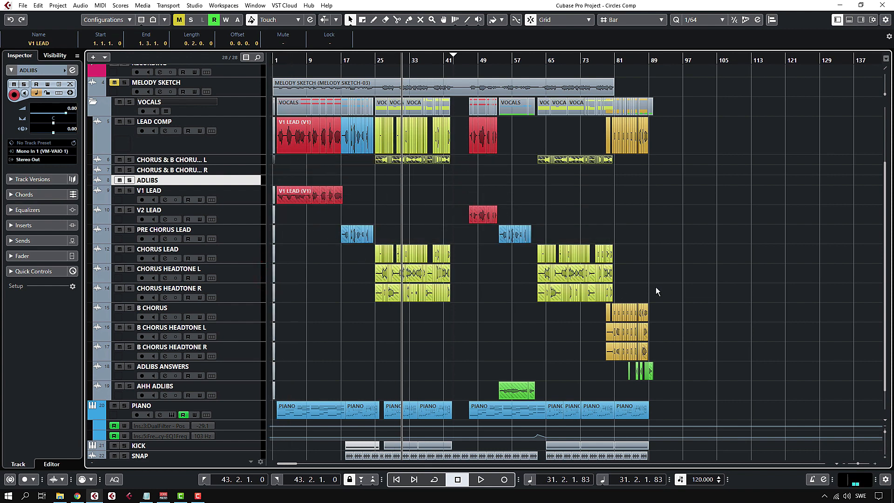
pyautogui.moveTo(660, 289); pyautogui.dragTo(272, 289)
pyautogui.moveTo(269, 195); pyautogui.dragTo(274, 170)
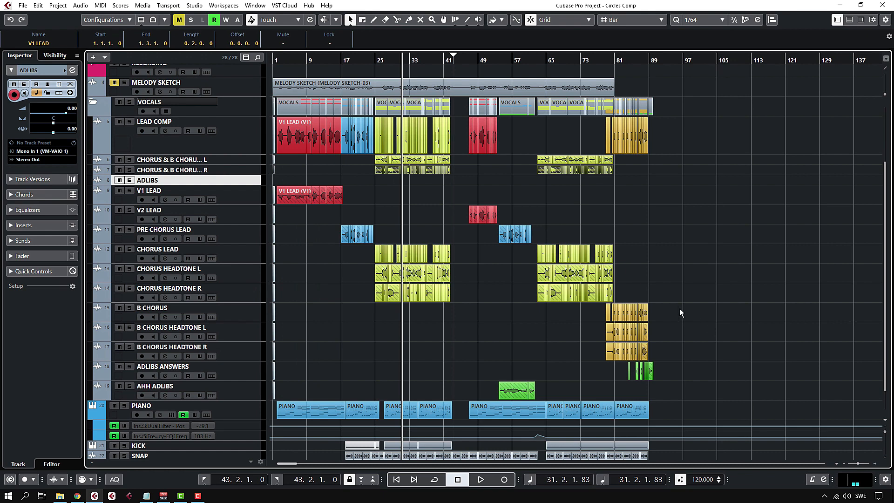
# Step: Copy the B CHORUS HEADTONE L and R events onto the matching combined chorus and B chorus L and R tracks
pyautogui.moveTo(676, 332); pyautogui.dragTo(270, 161)
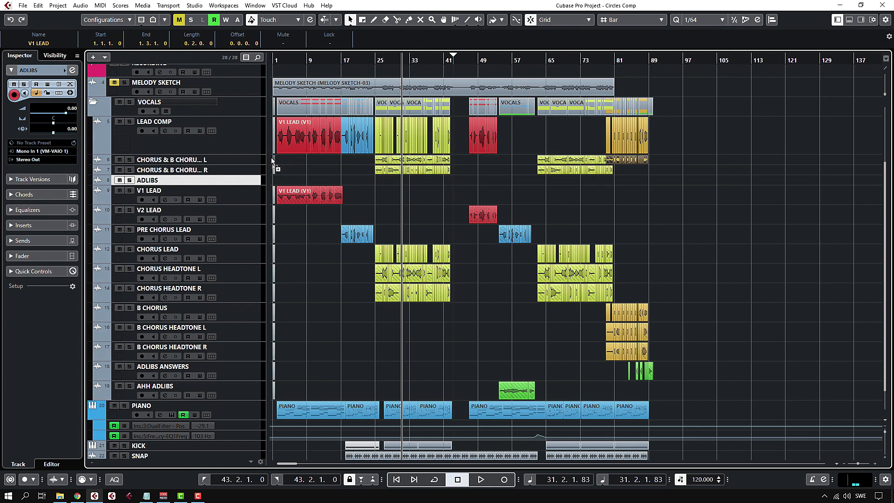
pyautogui.moveTo(681, 354); pyautogui.dragTo(277, 351)
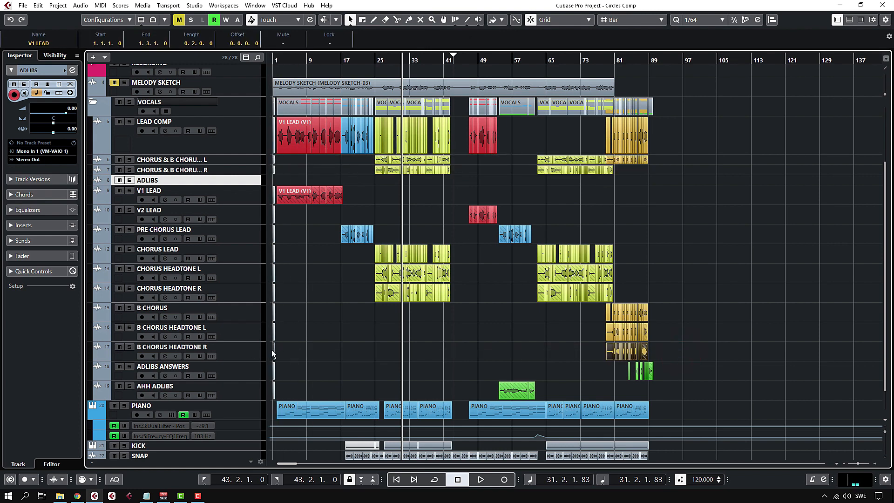
pyautogui.click(273, 353)
pyautogui.click(667, 348)
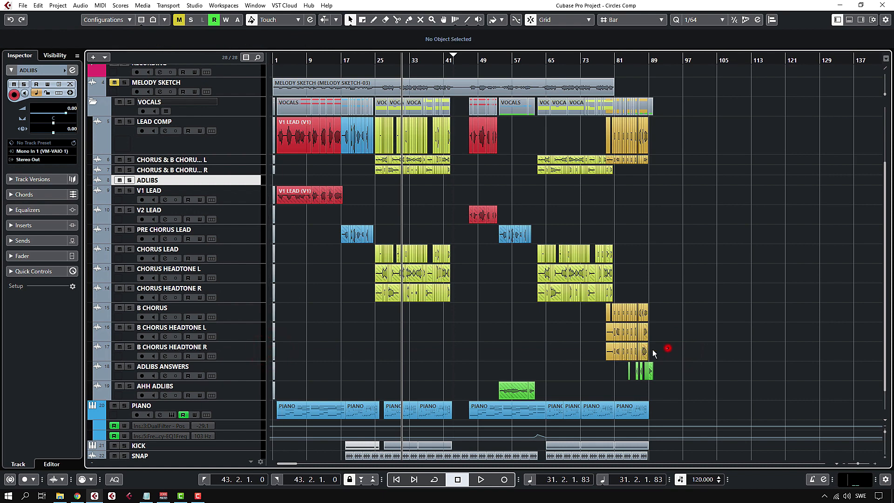
pyautogui.moveTo(654, 354); pyautogui.dragTo(279, 345)
pyautogui.press('h')
pyautogui.press('h')
pyautogui.press('h')
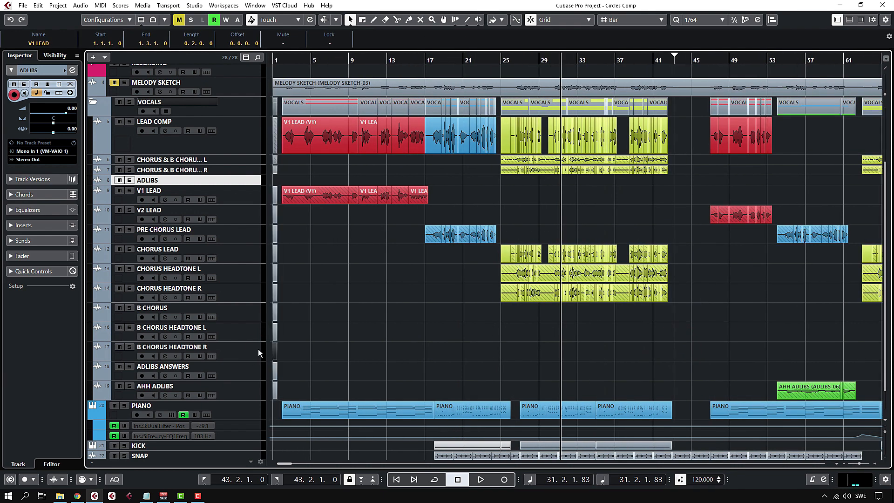
pyautogui.click(273, 353)
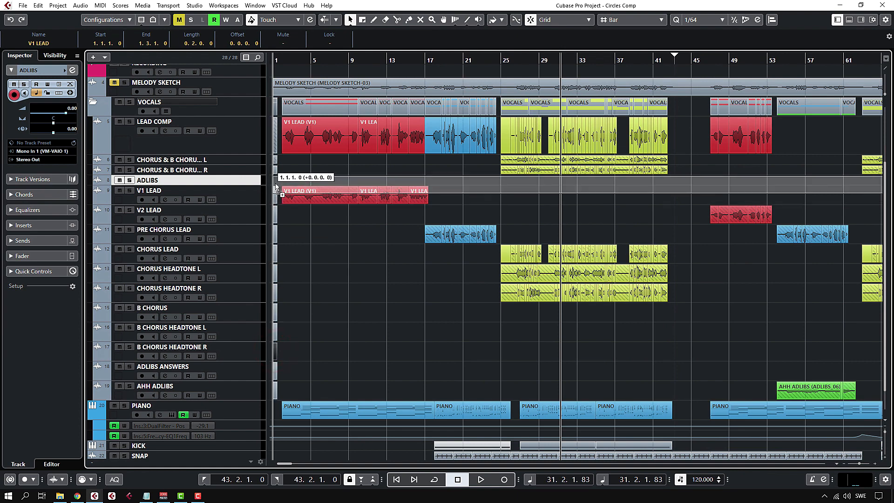
pyautogui.press('g')
pyautogui.press('g')
pyautogui.press('g')
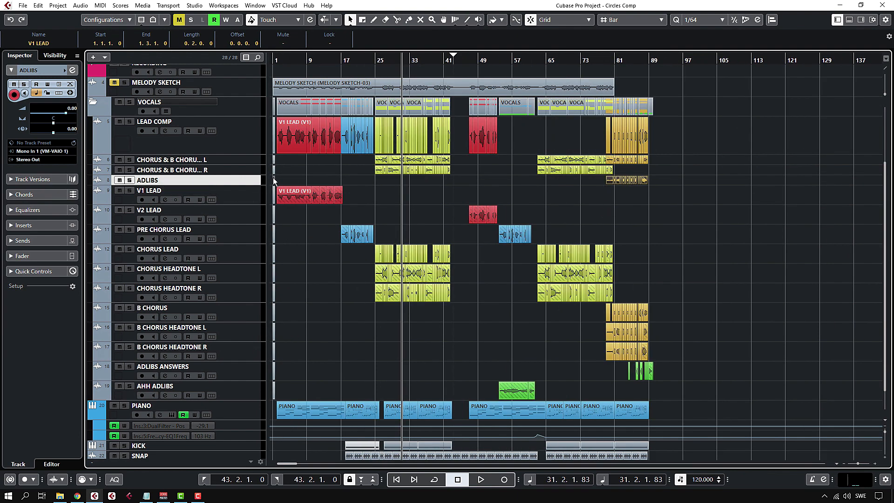
pyautogui.moveTo(274, 177); pyautogui.dragTo(274, 170)
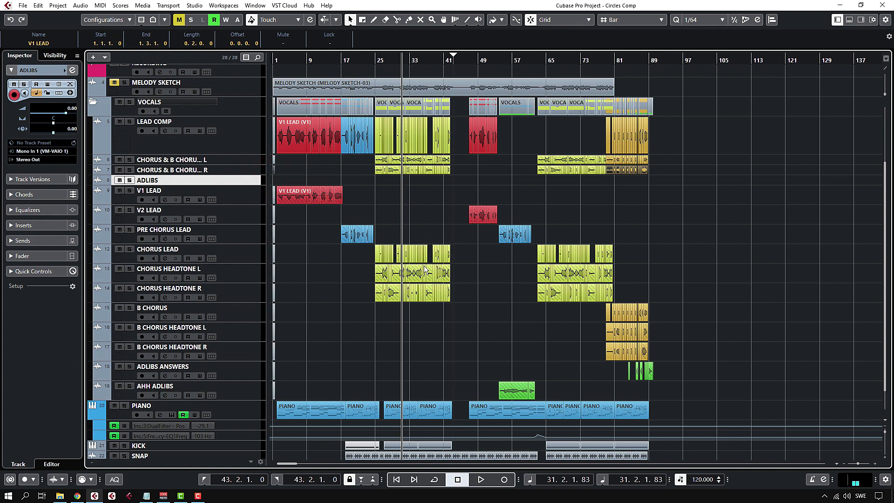
# Step: Copy the AHH ADLIBS and ADLIBS ANSWERS events onto the ADLIBS track, keeping their timing
pyautogui.moveTo(583, 396); pyautogui.dragTo(274, 180)
pyautogui.moveTo(688, 375); pyautogui.dragTo(274, 181)
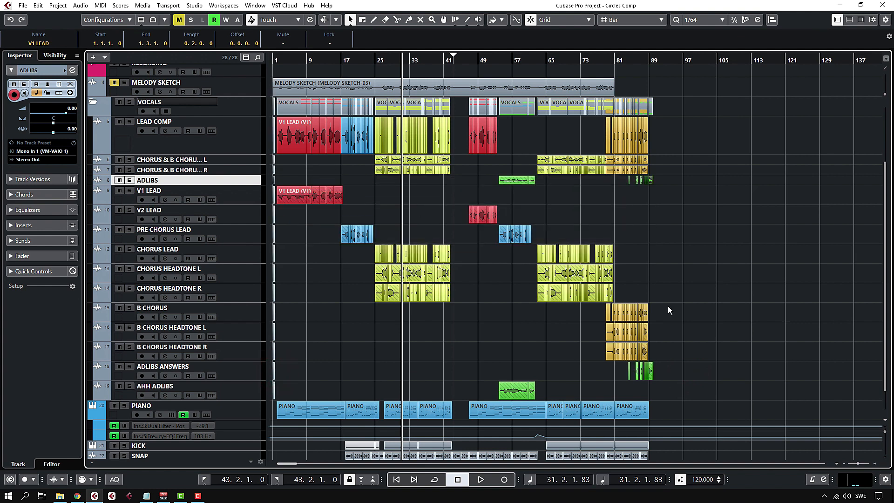
pyautogui.click(671, 225)
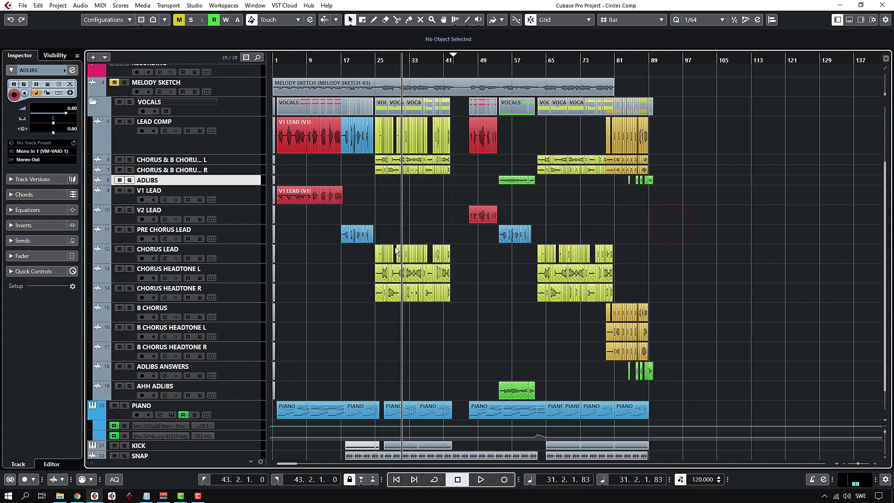
# Step: Give all tracks the same height and enlarge them to show the combined vocal tracks clearly
pyautogui.keyDown('ctrl'); pyautogui.click(255, 185); pyautogui.keyUp('ctrl')
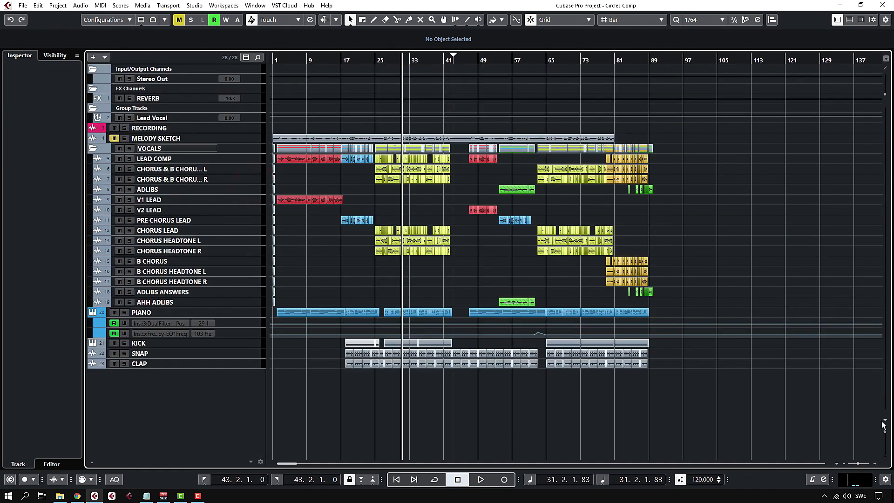
pyautogui.click(884, 433)
pyautogui.scroll(-3, 619, 322)
pyautogui.press('h')
pyautogui.press('h')
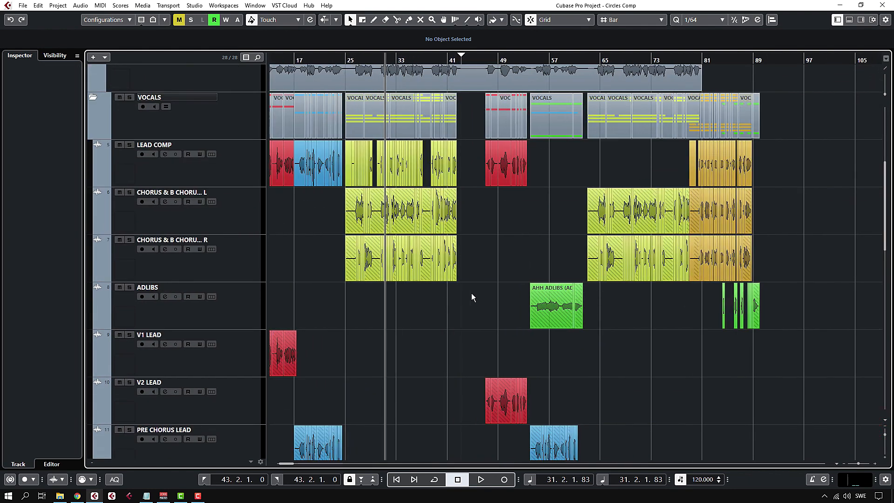
pyautogui.press('g')
pyautogui.press('g')
# Step: Delete the overlaps between the events on the combined chorus and B chorus L track, and on its R counterpart
pyautogui.moveTo(730, 203); pyautogui.dragTo(328, 206)
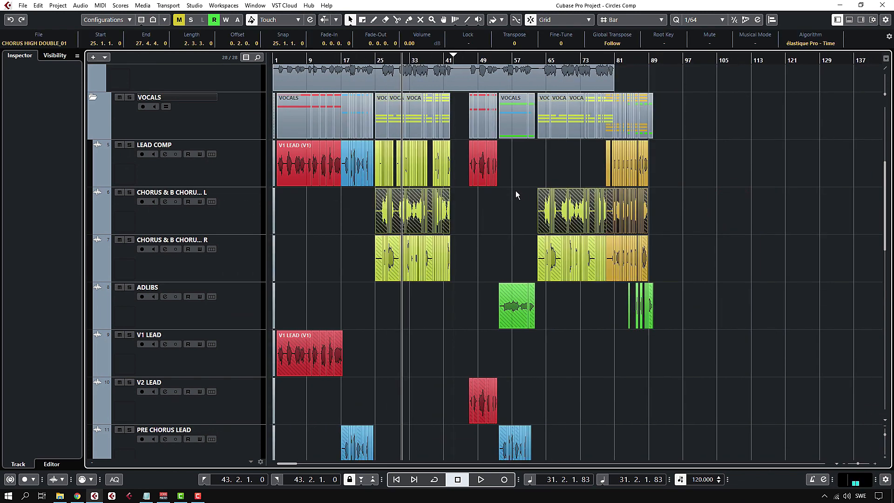
pyautogui.click(80, 5)
pyautogui.moveTo(131, 139)
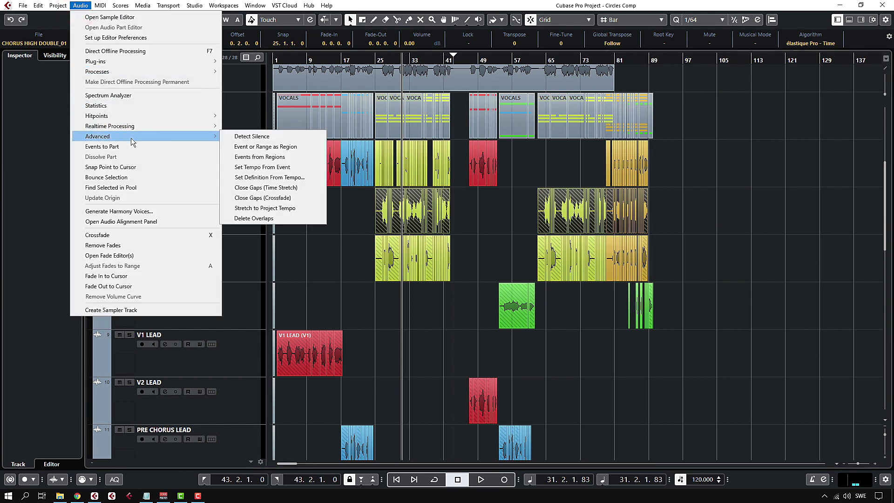
pyautogui.click(278, 219)
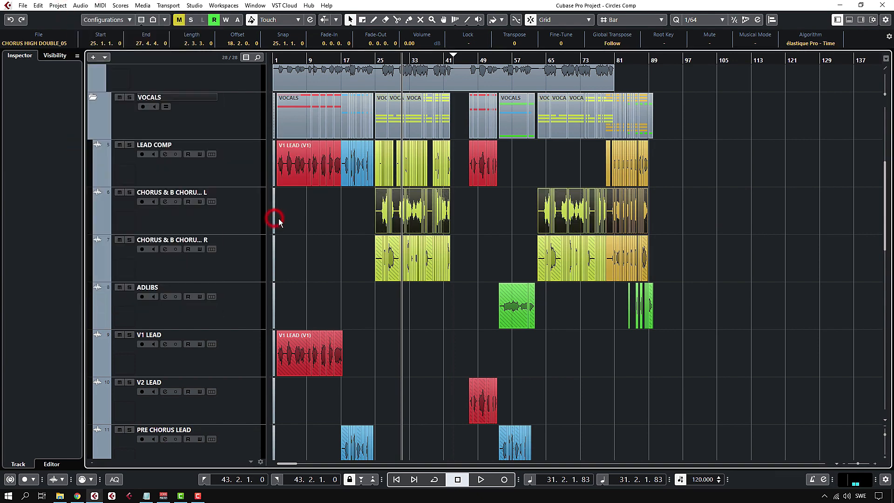
pyautogui.moveTo(742, 257); pyautogui.dragTo(320, 258)
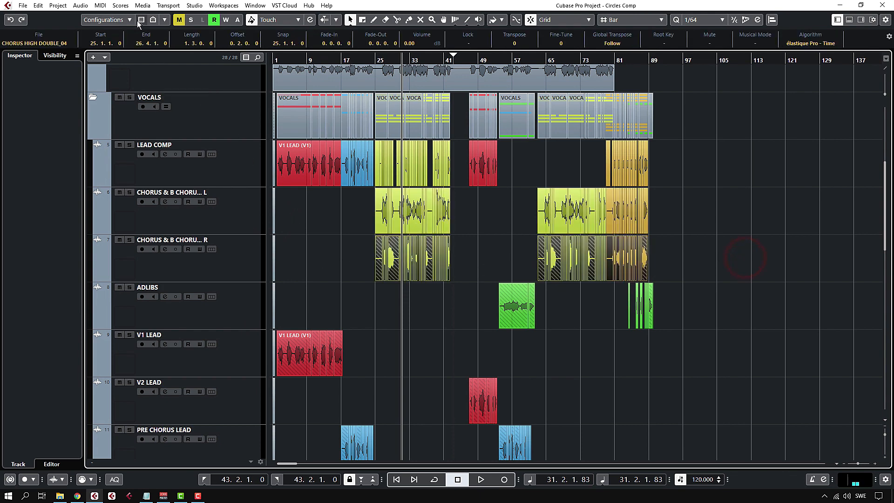
pyautogui.click(78, 6)
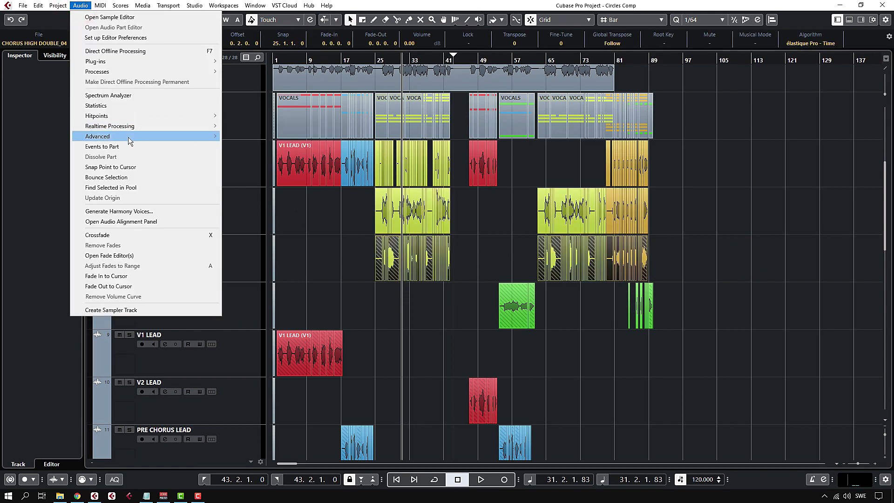
pyautogui.moveTo(128, 137)
pyautogui.click(266, 218)
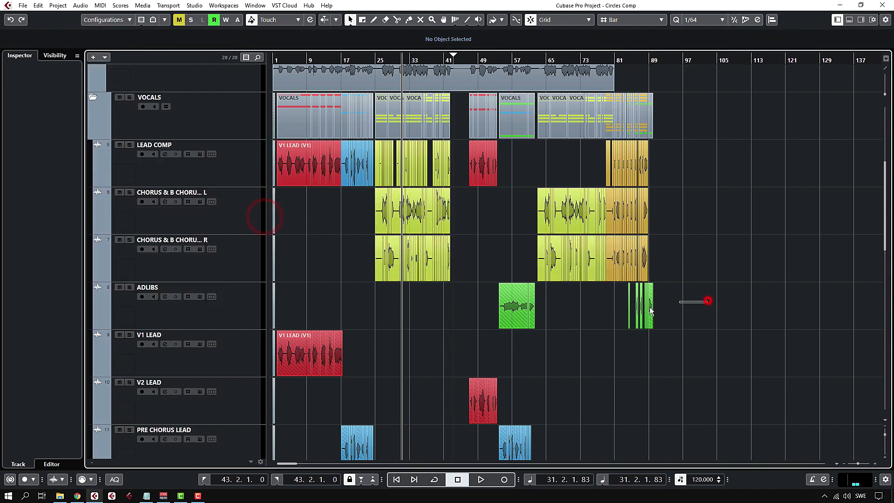
# Step: Delete the overlaps between all events on the ADLIBS track
pyautogui.click(708, 299)
pyautogui.click(80, 6)
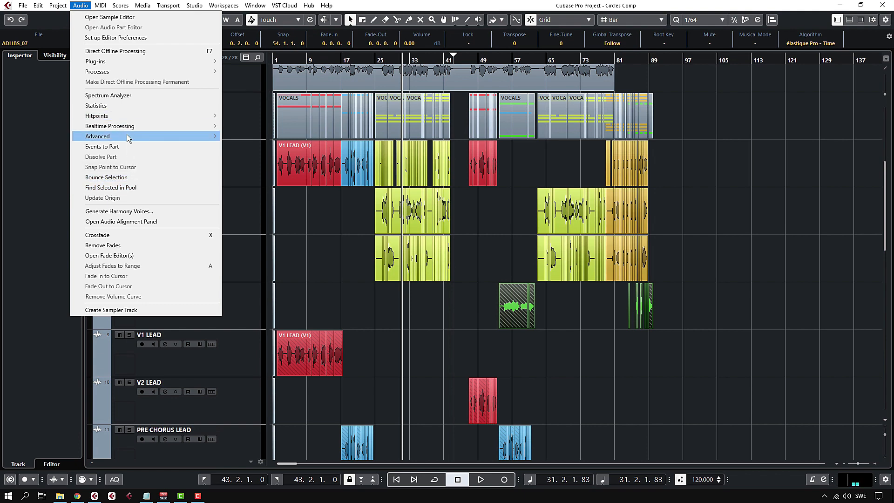
pyautogui.moveTo(127, 135)
pyautogui.click(263, 208)
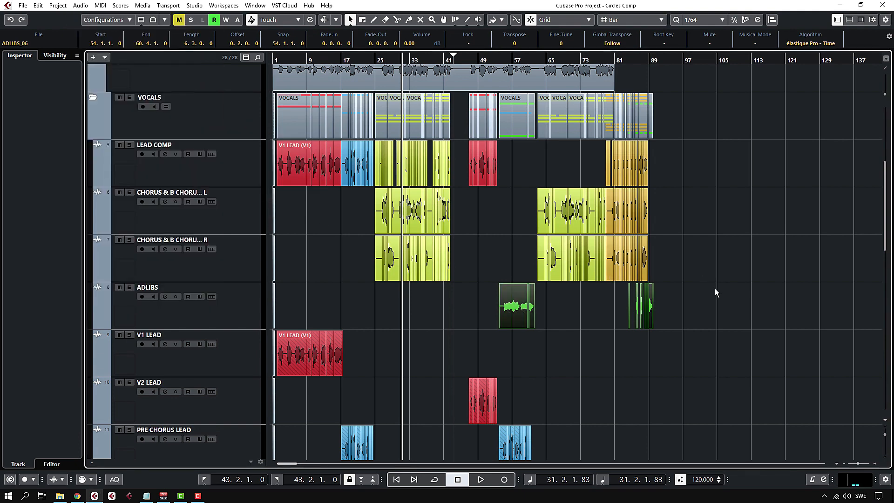
# Step: Select the original section vocal tracks from V1 LEAD downward and mute them all together
pyautogui.press('g')
pyautogui.scroll(3, 309, 205)
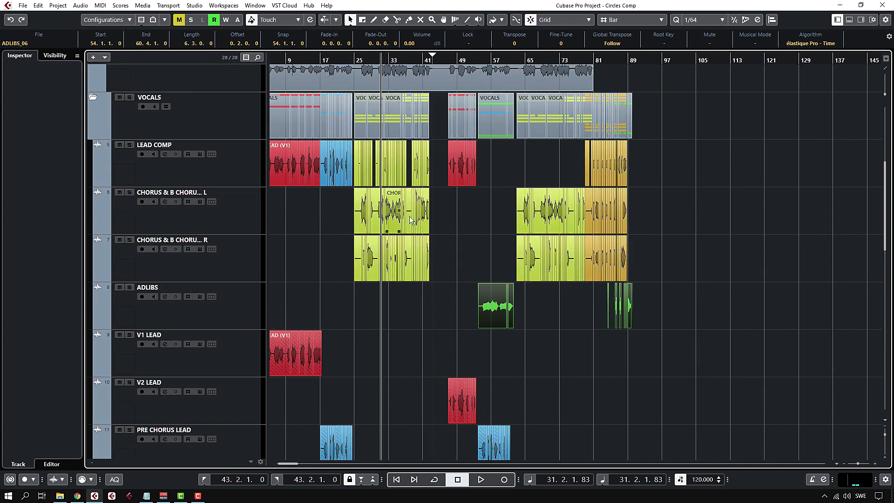
pyautogui.hscroll(-1, 396, 219)
pyautogui.scroll(-2, 366, 235)
pyautogui.click(230, 320)
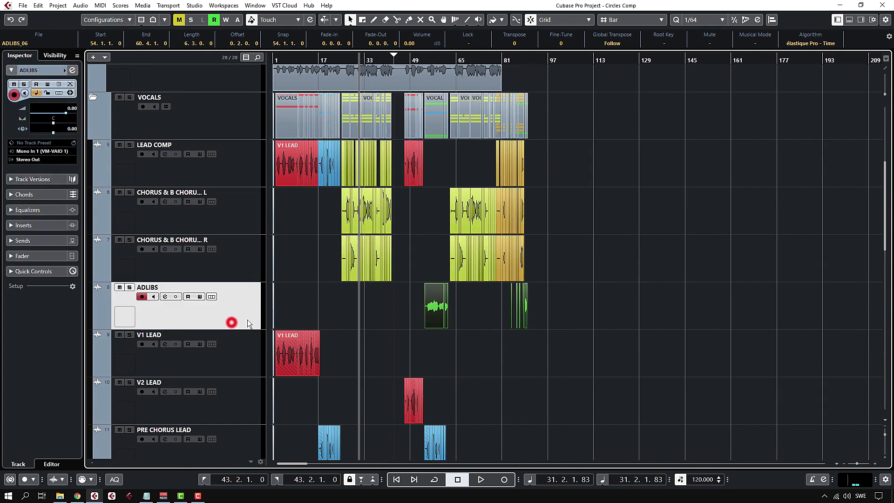
pyautogui.click(234, 355)
pyautogui.scroll(-5, 339, 312)
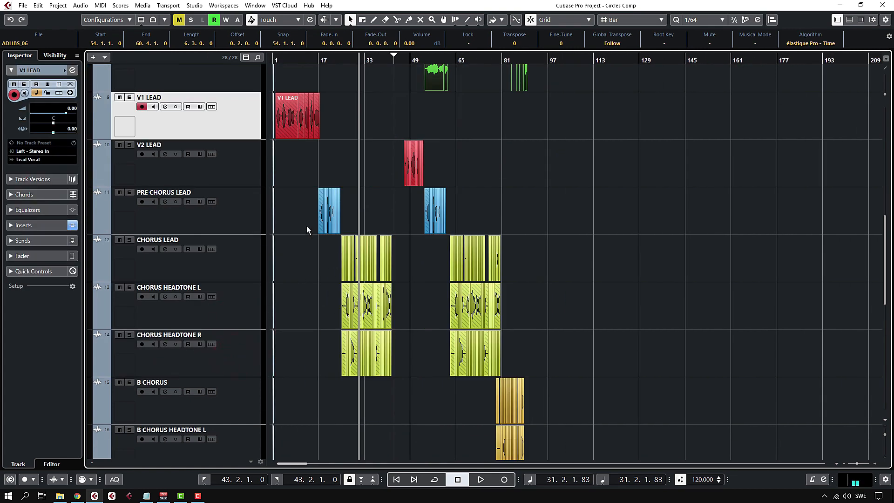
pyautogui.scroll(-5, 371, 259)
pyautogui.keyDown('shift'); pyautogui.click(241, 354); pyautogui.keyUp('shift')
pyautogui.scroll(7, 311, 284)
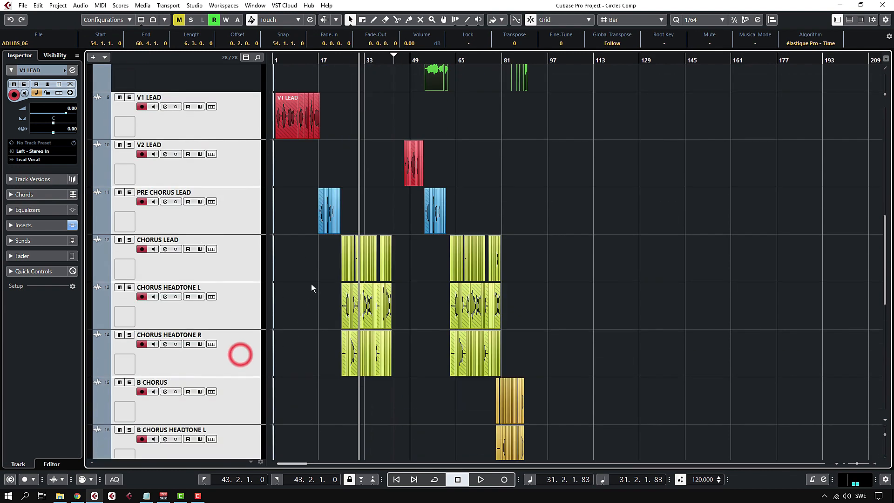
pyautogui.scroll(1, 286, 287)
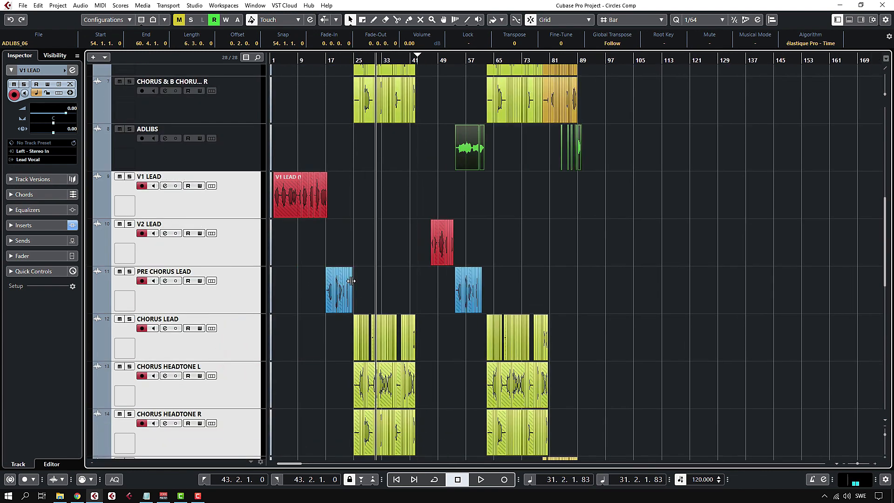
pyautogui.scroll(-2, 208, 229)
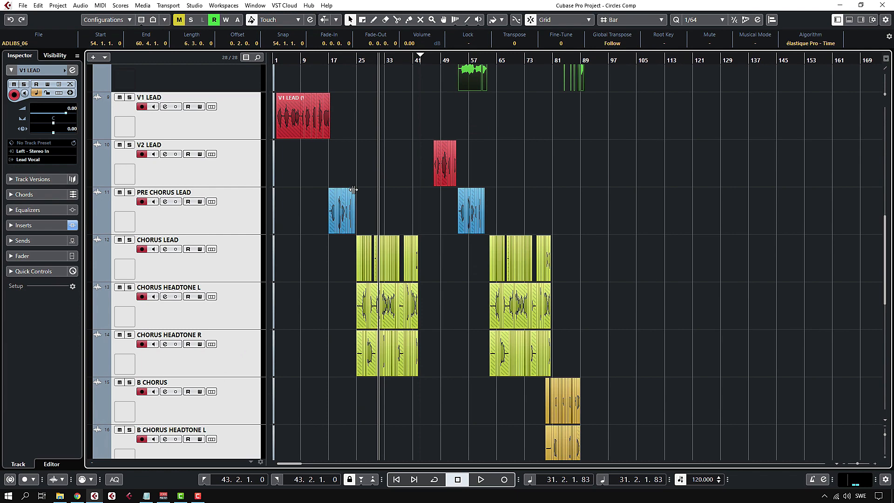
pyautogui.press('m')
pyautogui.scroll(3, 359, 192)
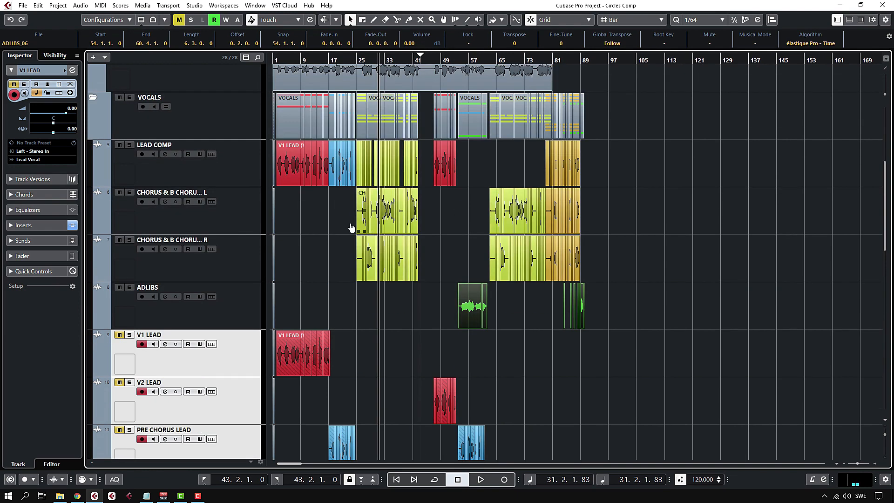
# Step: Clear the event selection and look over the LEAD COMP, combined chorus L and R, and ADLIBS tracks across the song
pyautogui.click(621, 170)
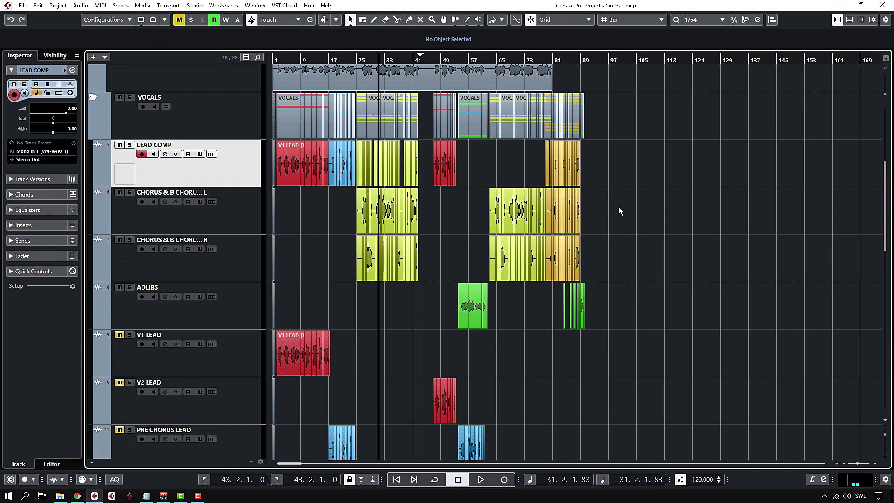
pyautogui.scroll(-3, 594, 203)
pyautogui.scroll(3, 594, 203)
pyautogui.scroll(2, 431, 187)
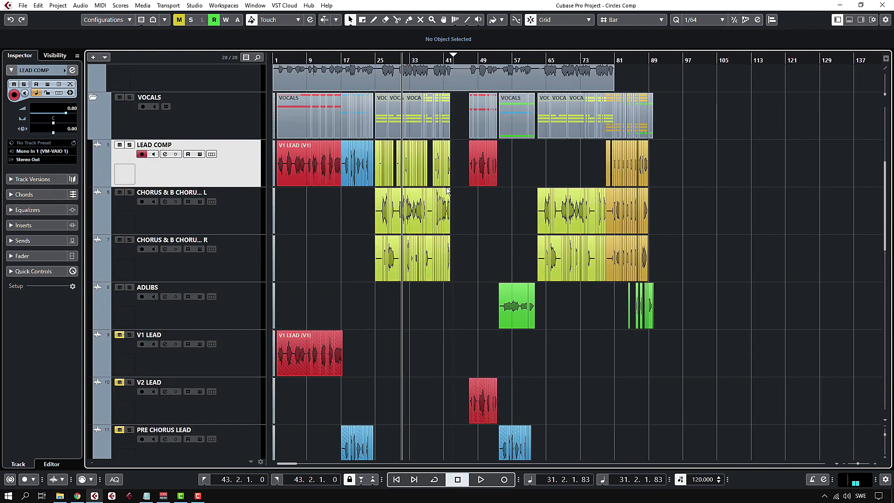
pyautogui.scroll(-2, 451, 188)
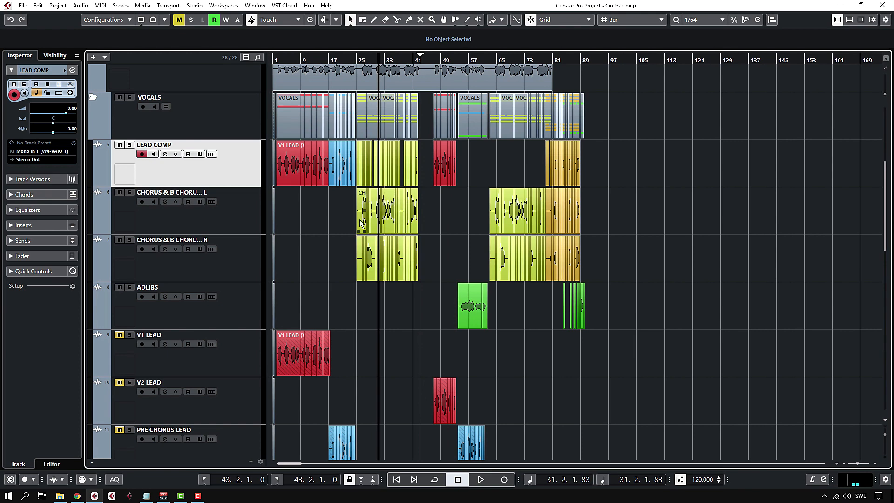
pyautogui.scroll(1, 359, 224)
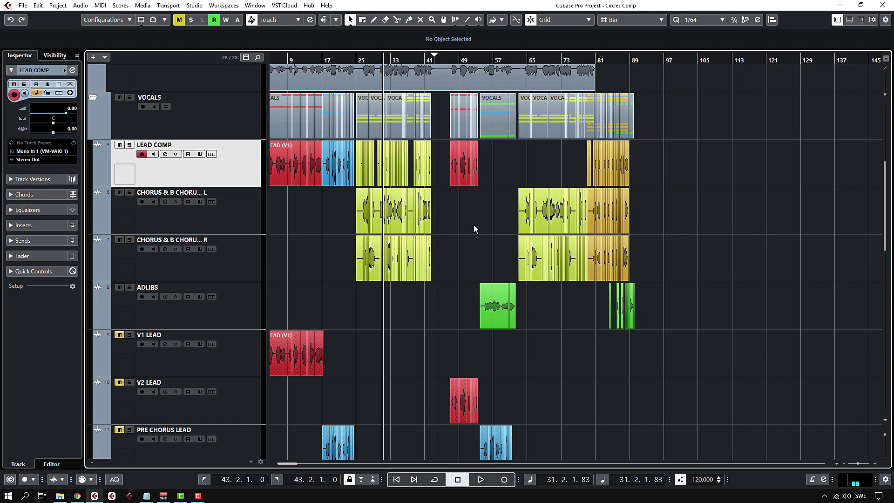